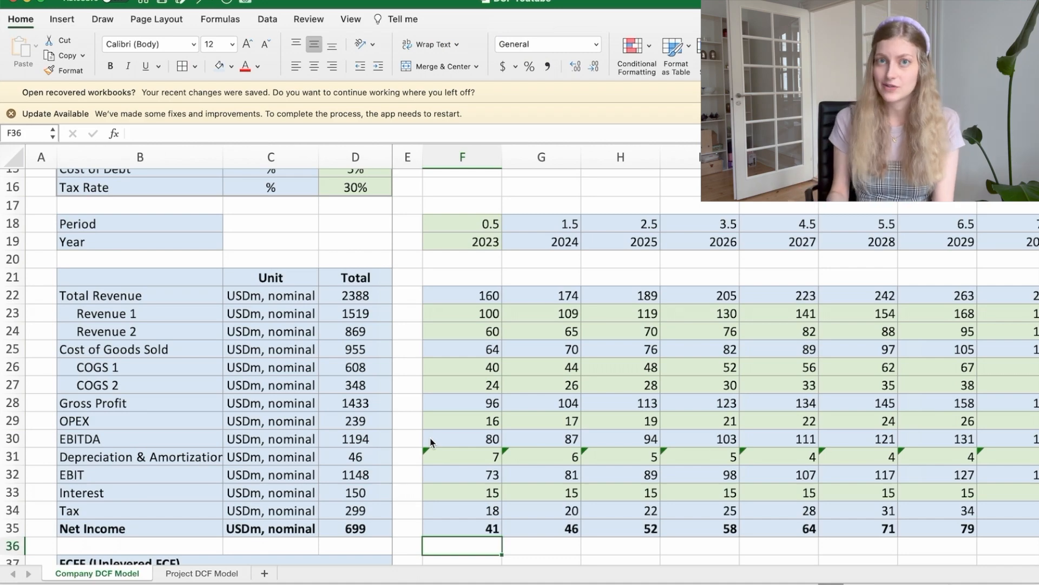
Step: Look over the Company DCF Model from the assumptions to the FCFF section, highlighting the whole Free Cash Flow to the Firm row
{"action": "scroll", "coordinate": [428, 439], "scroll_direction": "down", "scroll_amount": 5}
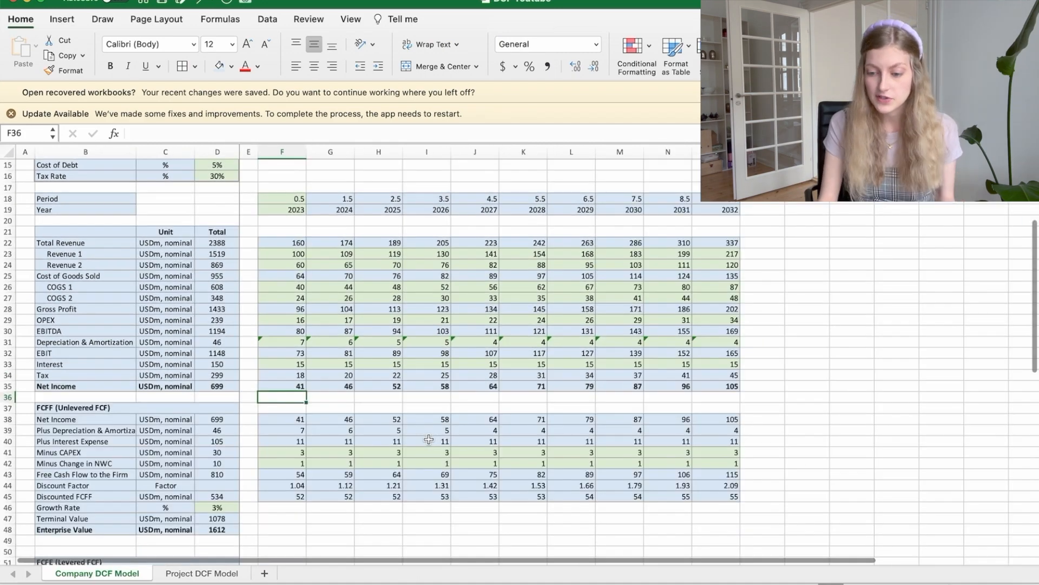
{"action": "scroll", "coordinate": [429, 439], "scroll_direction": "down", "scroll_amount": 5}
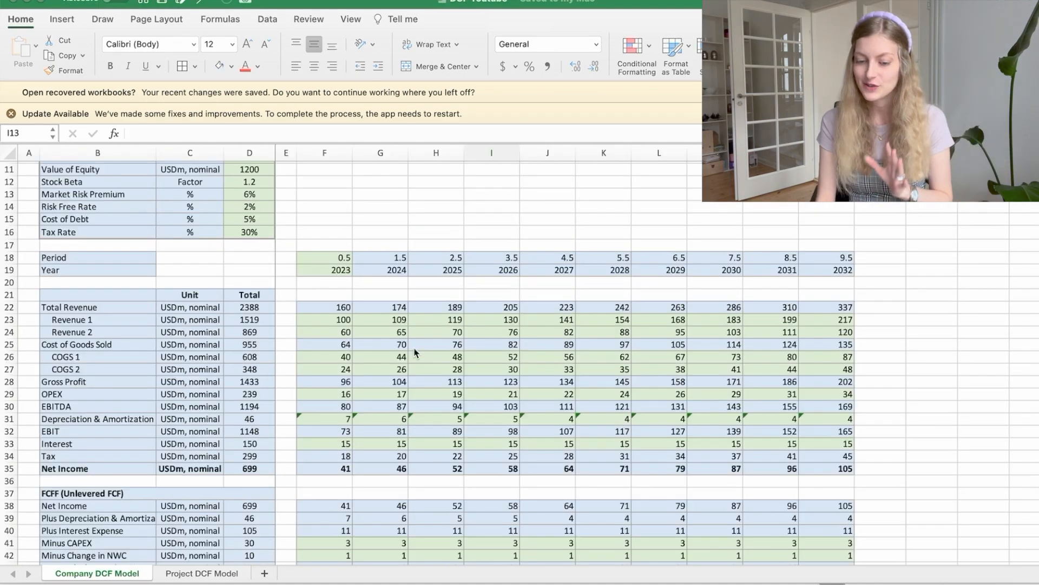
{"action": "scroll", "coordinate": [416, 352], "scroll_direction": "down", "scroll_amount": 5}
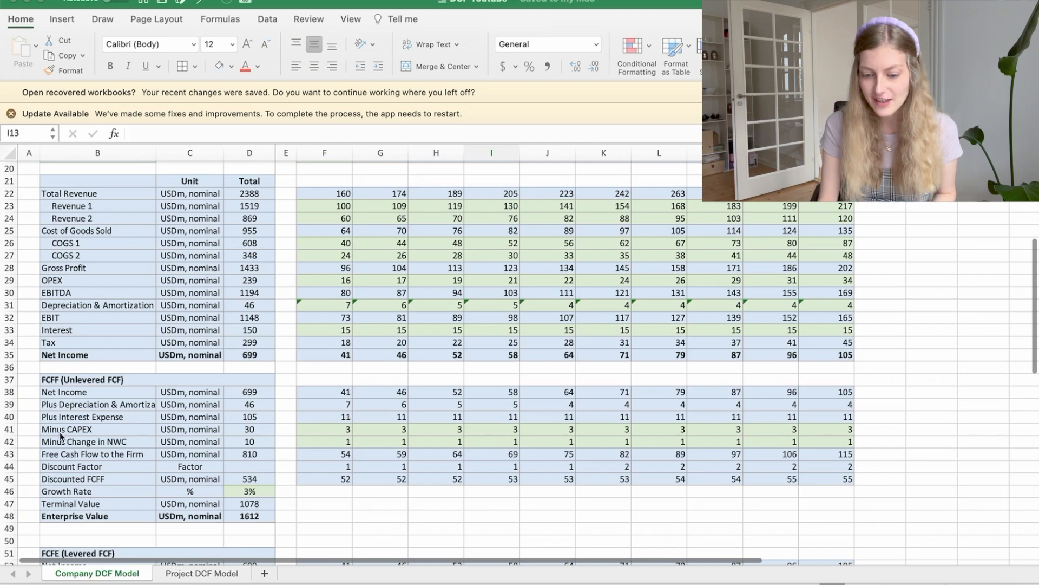
{"action": "left_click", "coordinate": [10, 453]}
{"action": "scroll", "coordinate": [9, 454], "scroll_direction": "up", "scroll_amount": 2}
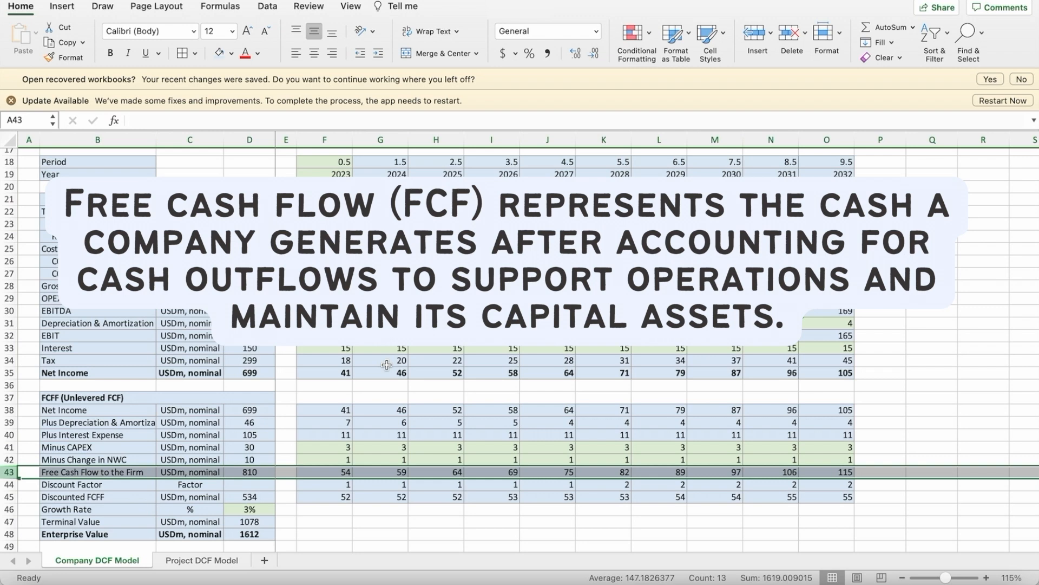
{"action": "scroll", "coordinate": [386, 364], "scroll_direction": "down", "scroll_amount": 2}
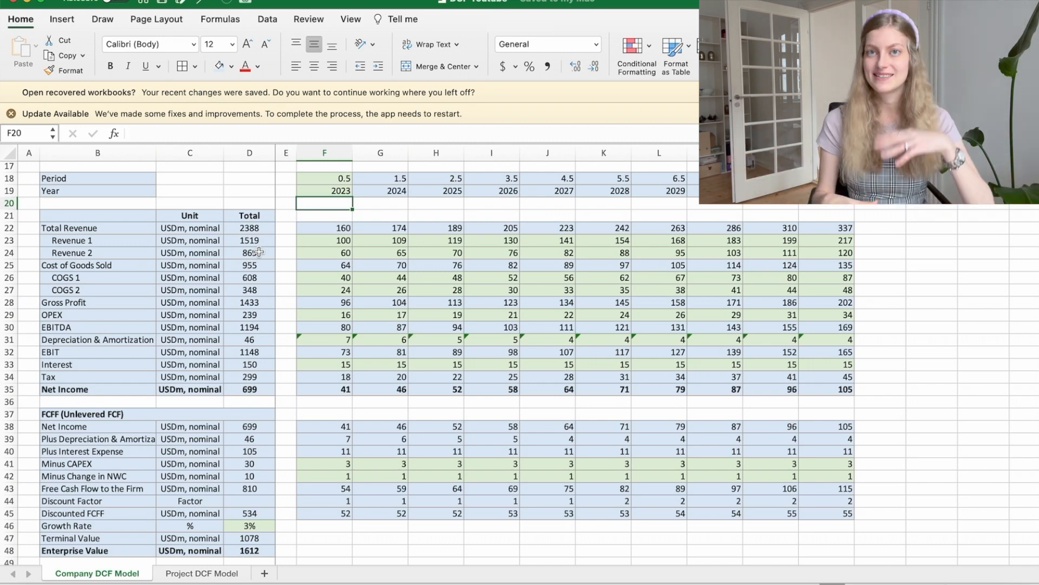
Step: Check the formulas in the Year row from 2023 across the forecast columns
{"action": "key", "text": "Up"}
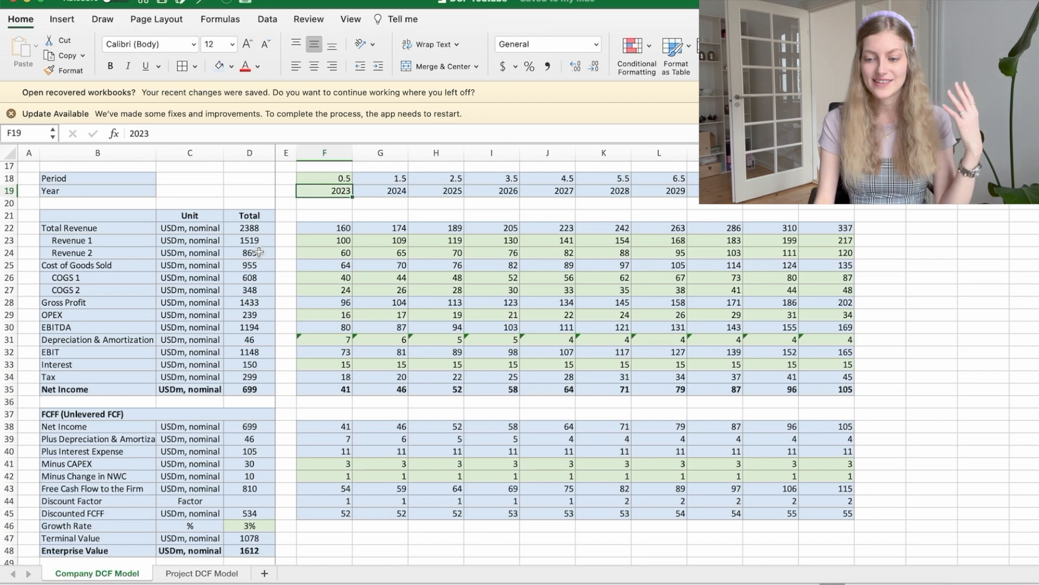
{"action": "key", "text": "Right"}
{"action": "key", "text": "Right"}
{"action": "key", "text": "Right"}
{"action": "key", "text": "Right"}
{"action": "key", "text": "Right"}
{"action": "key", "text": "Right"}
{"action": "key", "text": "Right"}
{"action": "key", "text": "Right"}
{"action": "key", "text": "Right"}
{"action": "key", "text": "Right"}
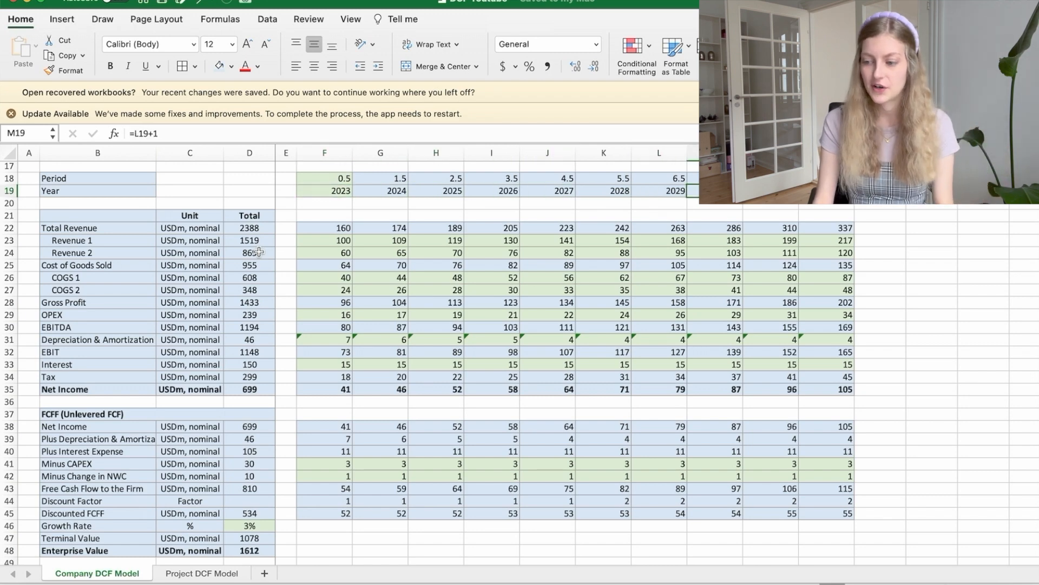
{"action": "key", "text": "Left"}
{"action": "key", "text": "Left"}
{"action": "key", "text": "Left"}
{"action": "key", "text": "Left"}
{"action": "key", "text": "Left"}
{"action": "key", "text": "Left"}
{"action": "key", "text": "Left"}
{"action": "key", "text": "Left"}
{"action": "key", "text": "Left"}
{"action": "key", "text": "Left"}
Step: Examine the 2023 Total Revenue, Cost of Goods Sold and Gross Profit cells of the income statement
{"action": "key", "text": "Down"}
{"action": "key", "text": "Down"}
{"action": "key", "text": "Down"}
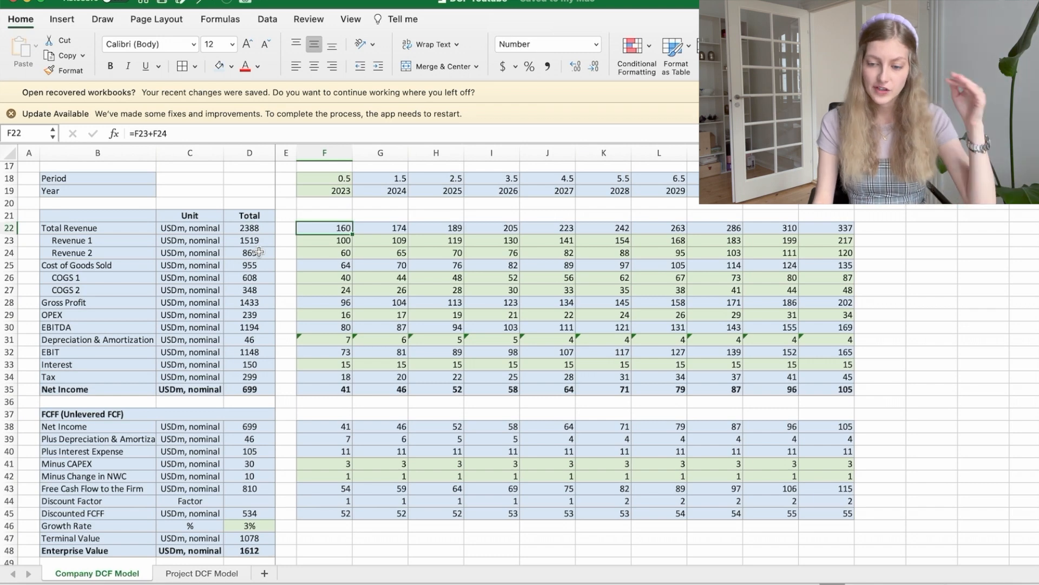
{"action": "key", "text": "Down"}
{"action": "key", "text": "Down"}
{"action": "key", "text": "Down"}
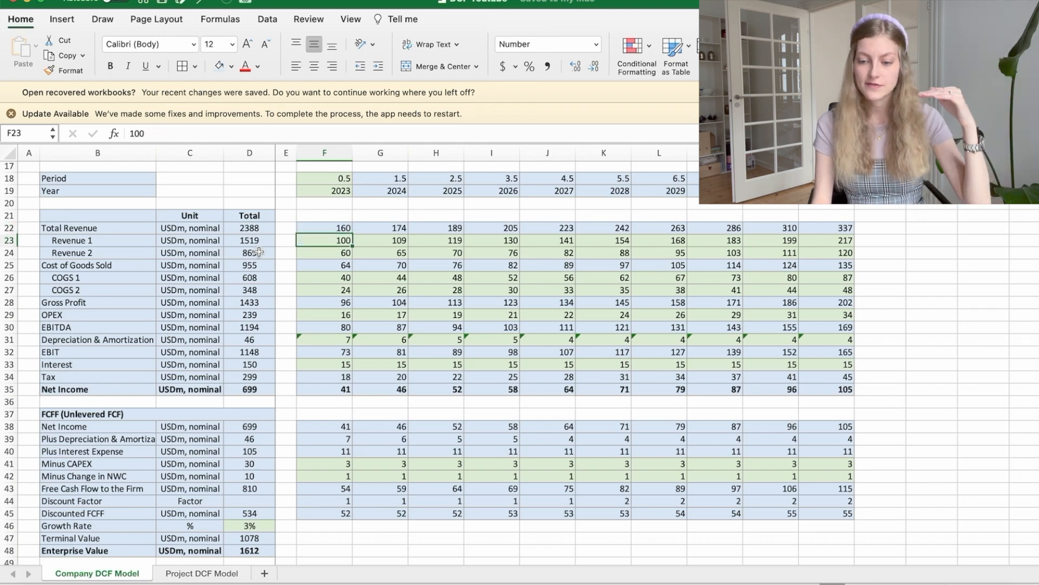
{"action": "key", "text": "Down"}
{"action": "key", "text": "Down"}
{"action": "key", "text": "Down"}
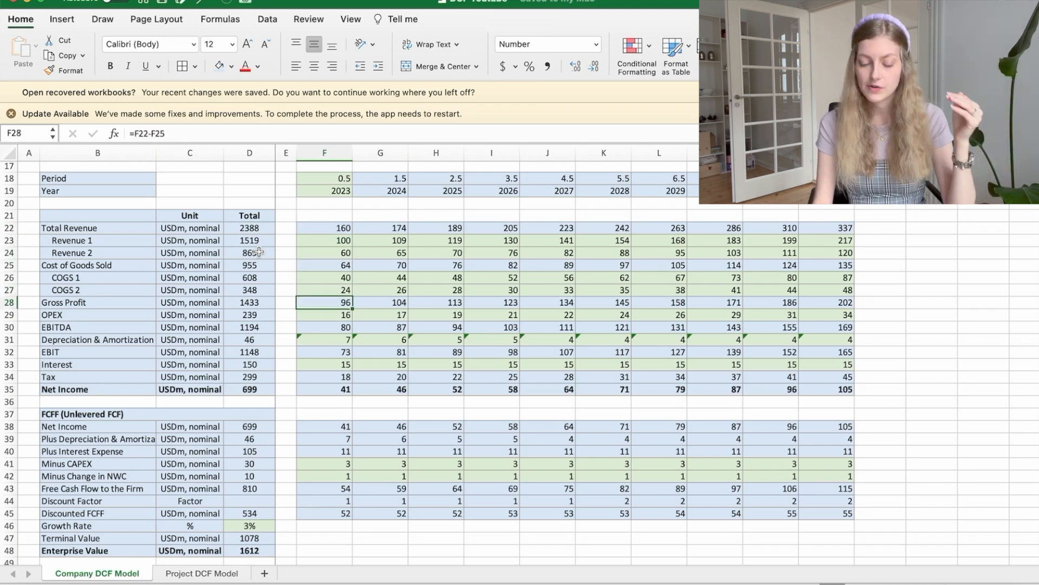
Step: Examine the 2023 formulas of the OPEX, EBITDA, Depreciation & Amortization, EBIT and Interest rows
{"action": "key", "text": "Down"}
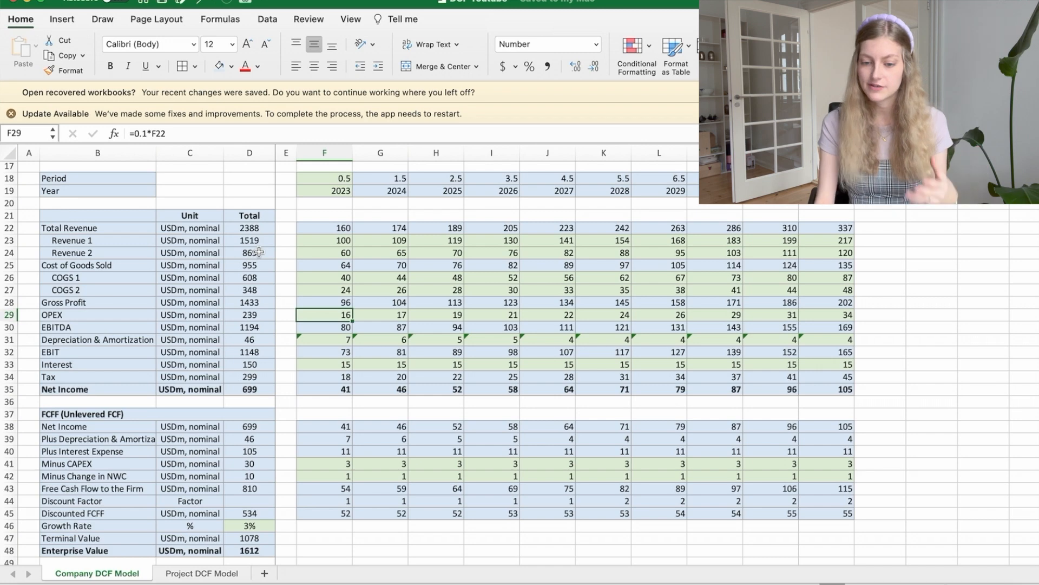
{"action": "key", "text": "Down"}
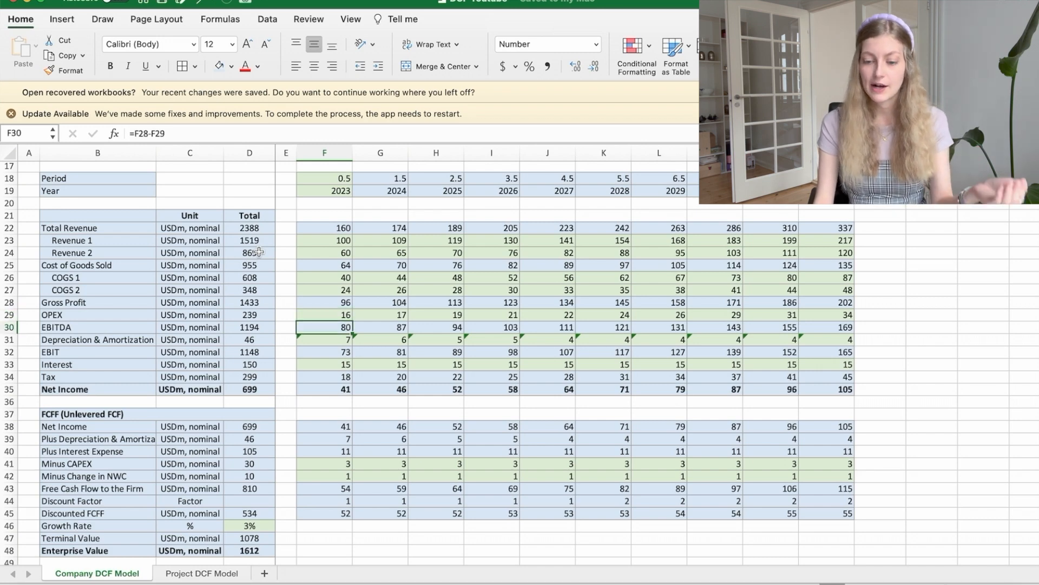
{"action": "key", "text": "Down"}
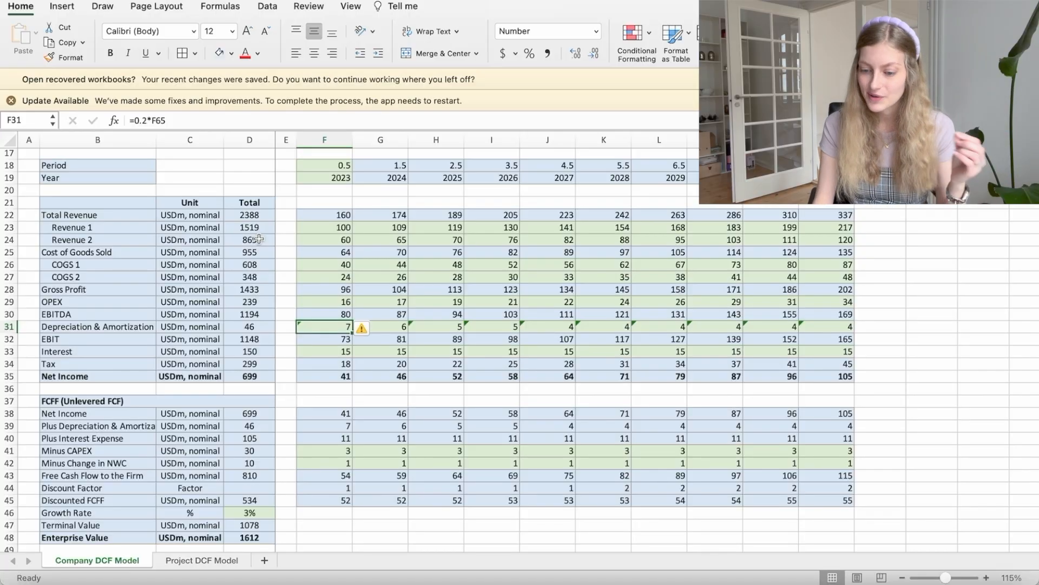
{"action": "key", "text": "Down"}
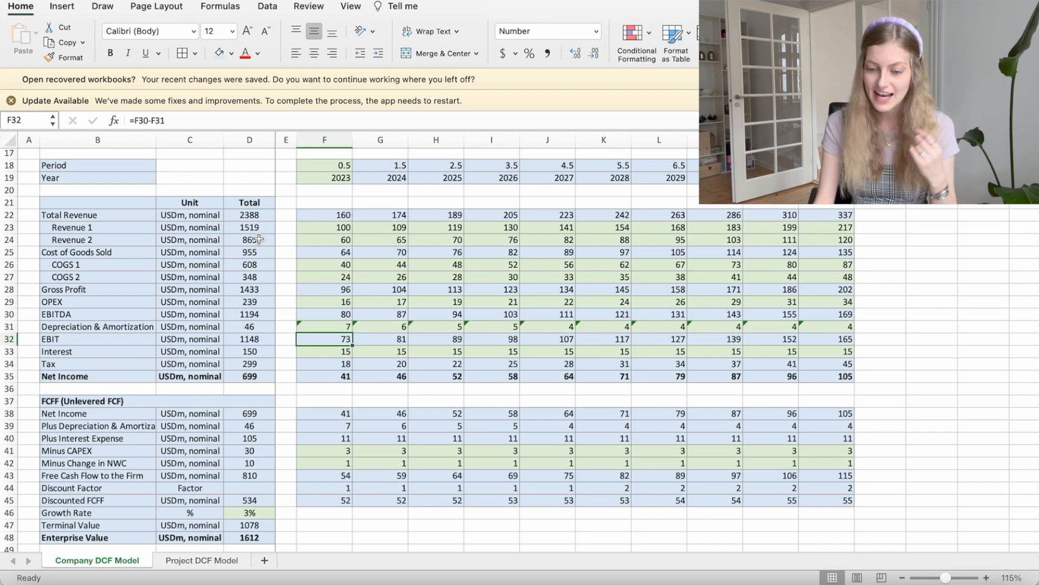
{"action": "key", "text": "Down"}
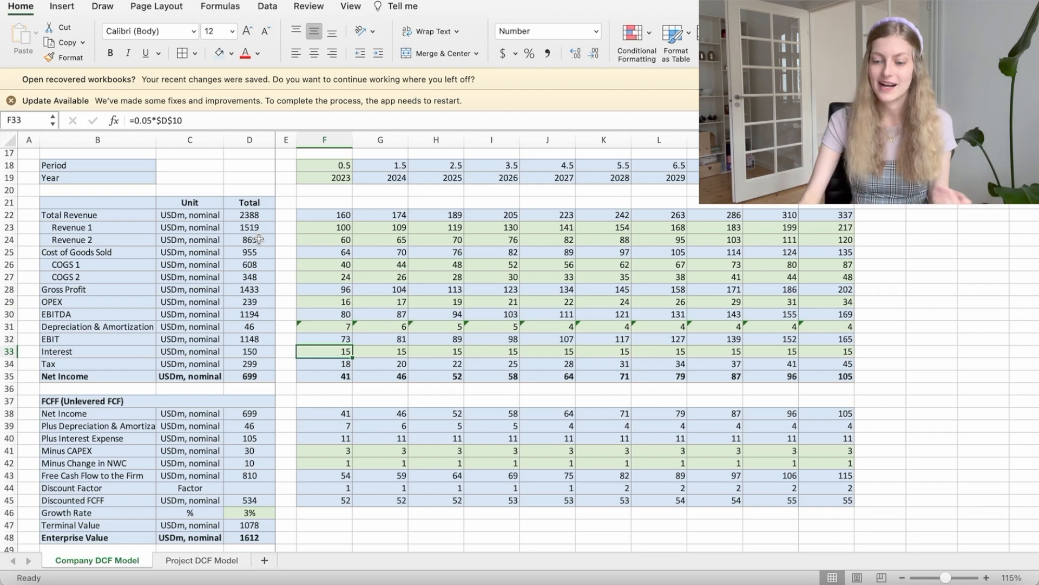
Step: Trace the 2023 Tax formula back to the Tax Rate assumption, leaving it as is and ending on Net Income
{"action": "key", "text": "Down"}
{"action": "left_click", "coordinate": [222, 118]}
{"action": "scroll", "coordinate": [379, 244], "scroll_direction": "up", "scroll_amount": 5}
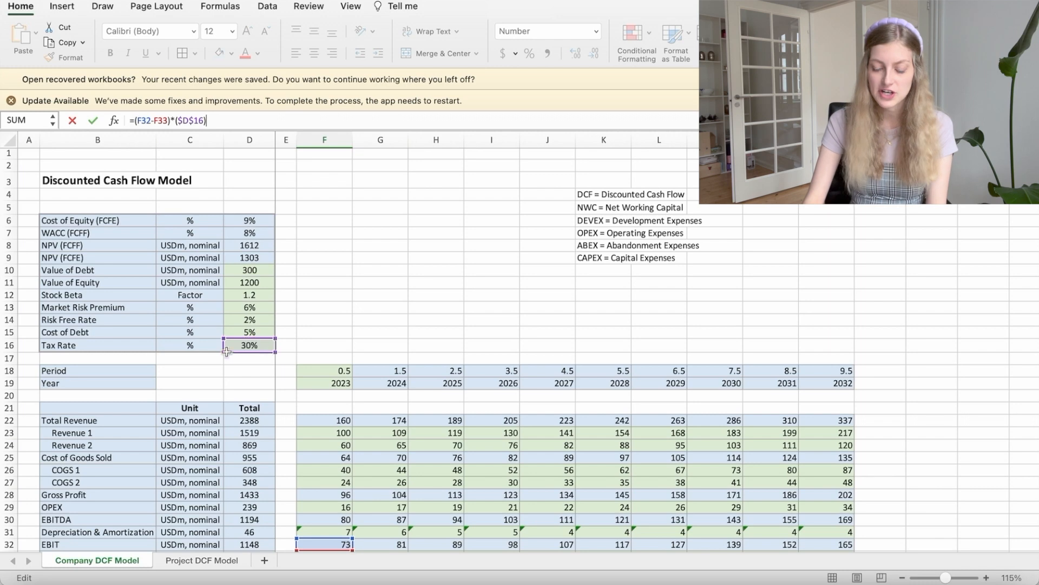
{"action": "scroll", "coordinate": [287, 366], "scroll_direction": "down", "scroll_amount": 4}
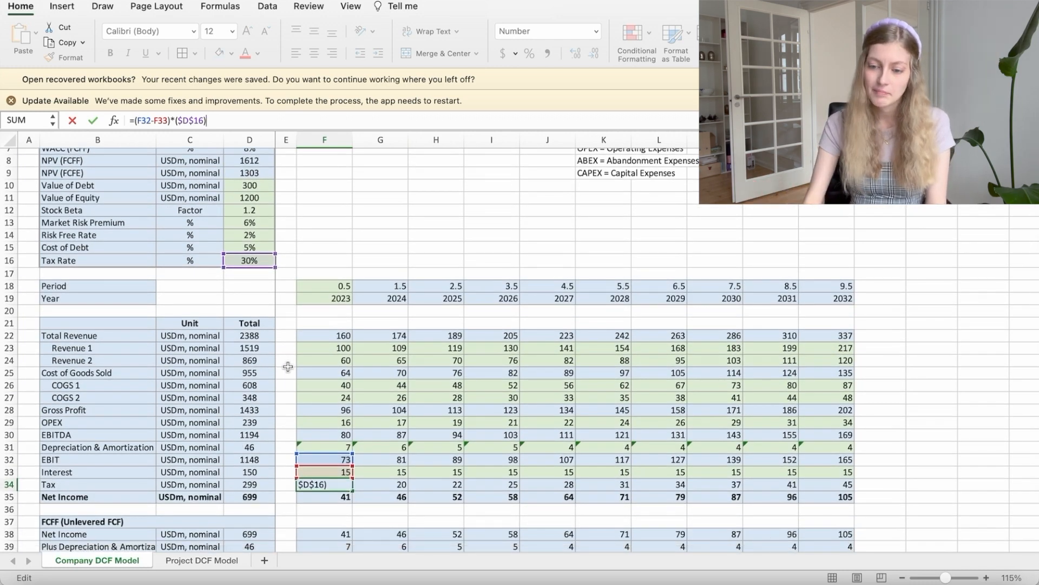
{"action": "scroll", "coordinate": [287, 366], "scroll_direction": "down", "scroll_amount": 3}
{"action": "key", "text": "Return"}
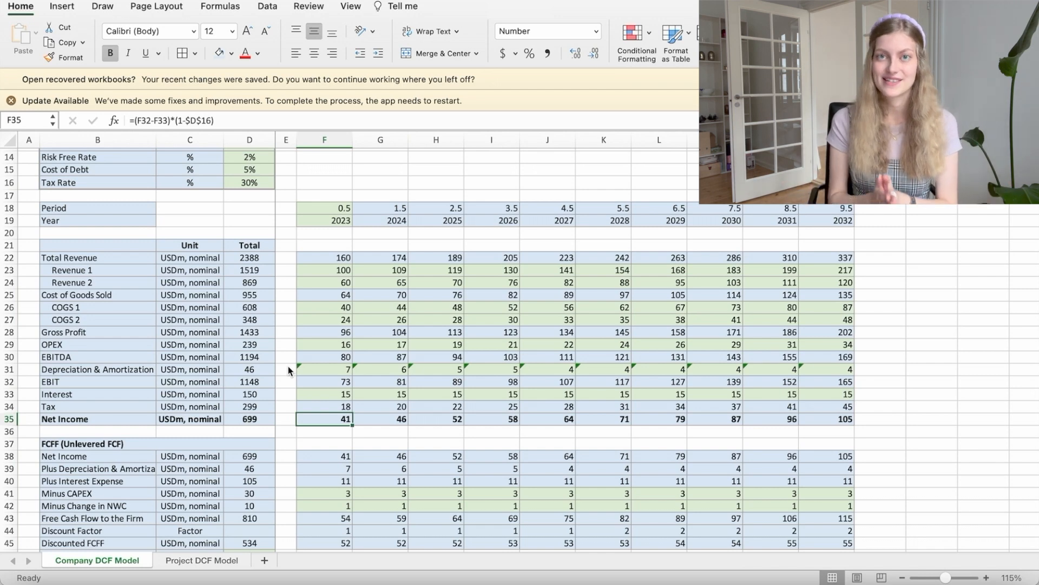
Step: Highlight the Net Income row in the FCFF section and inspect the source of its 2023 formula
{"action": "scroll", "coordinate": [288, 366], "scroll_direction": "down", "scroll_amount": 3}
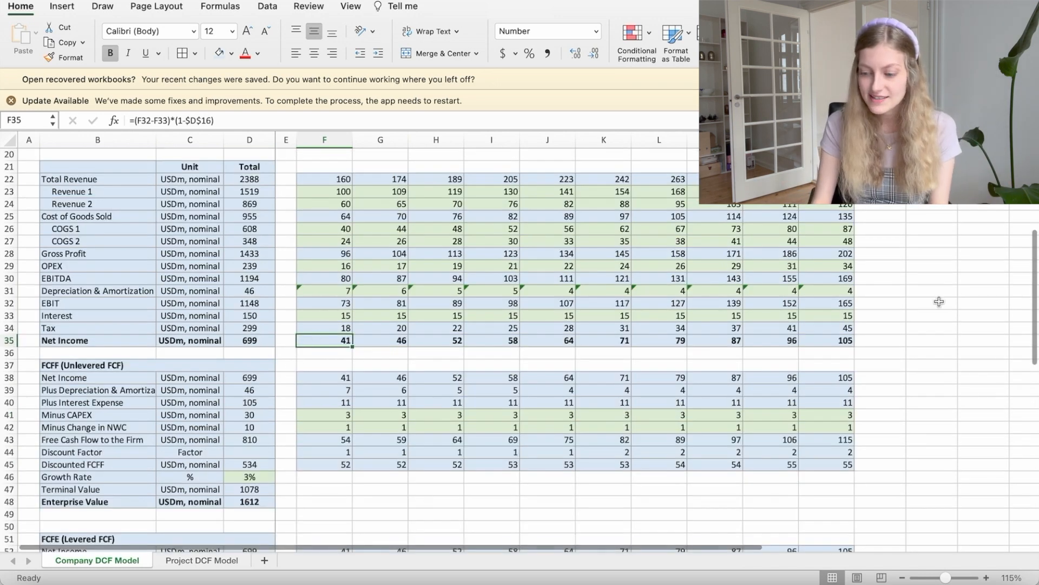
{"action": "left_click_drag", "start_coordinate": [338, 377], "coordinate": [844, 378]}
{"action": "left_click", "coordinate": [337, 352]}
{"action": "left_click", "coordinate": [335, 376]}
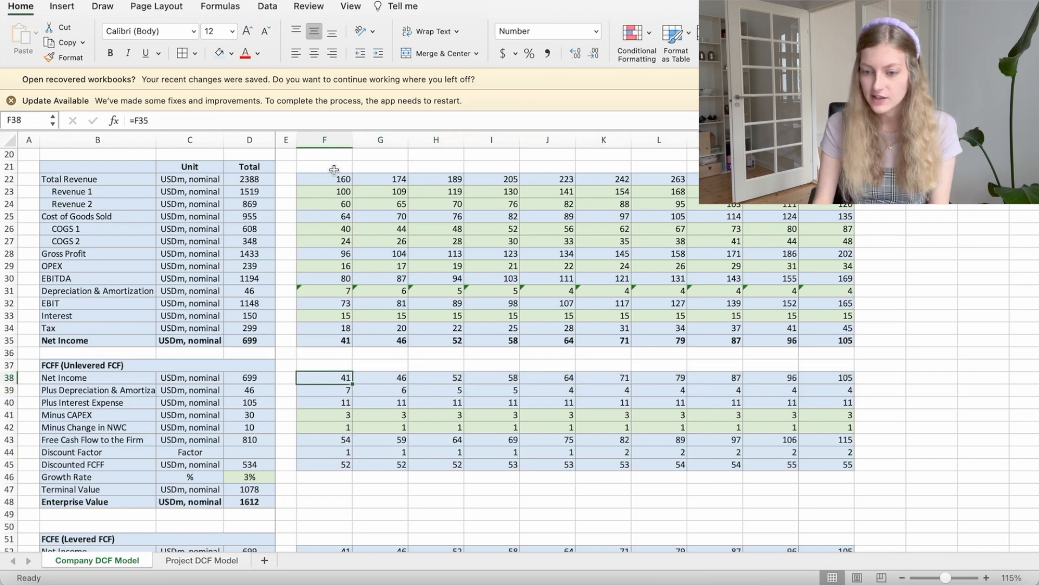
{"action": "left_click", "coordinate": [342, 122]}
{"action": "key", "text": "Return"}
{"action": "key", "text": "Up"}
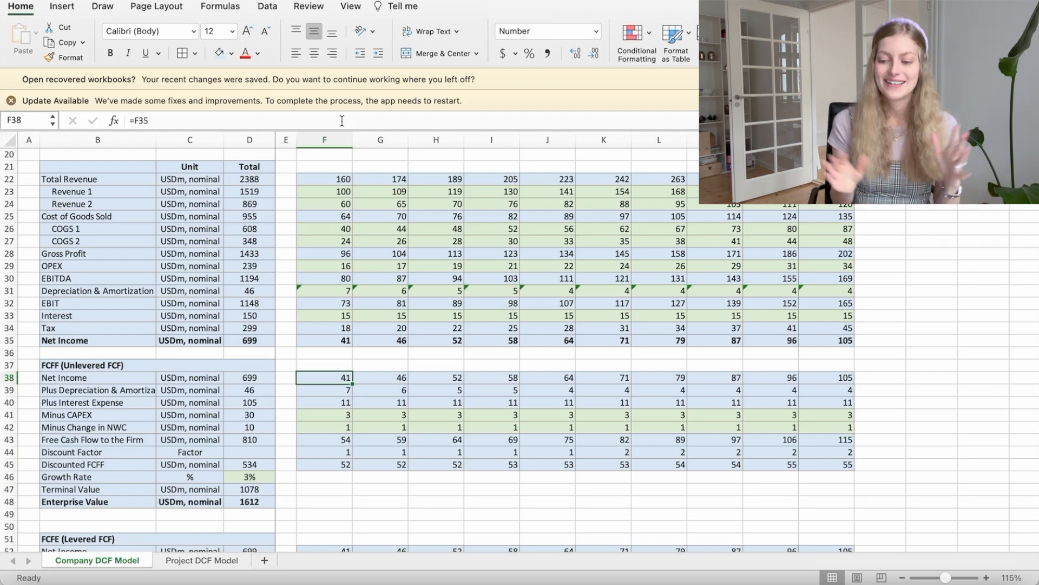
Step: Highlight the FCFF (Unlevered FCF) block, then locate the FCFE (Levered FCF) heading below it
{"action": "left_click", "coordinate": [134, 364]}
{"action": "left_click_drag", "start_coordinate": [200, 364], "coordinate": [791, 476]}
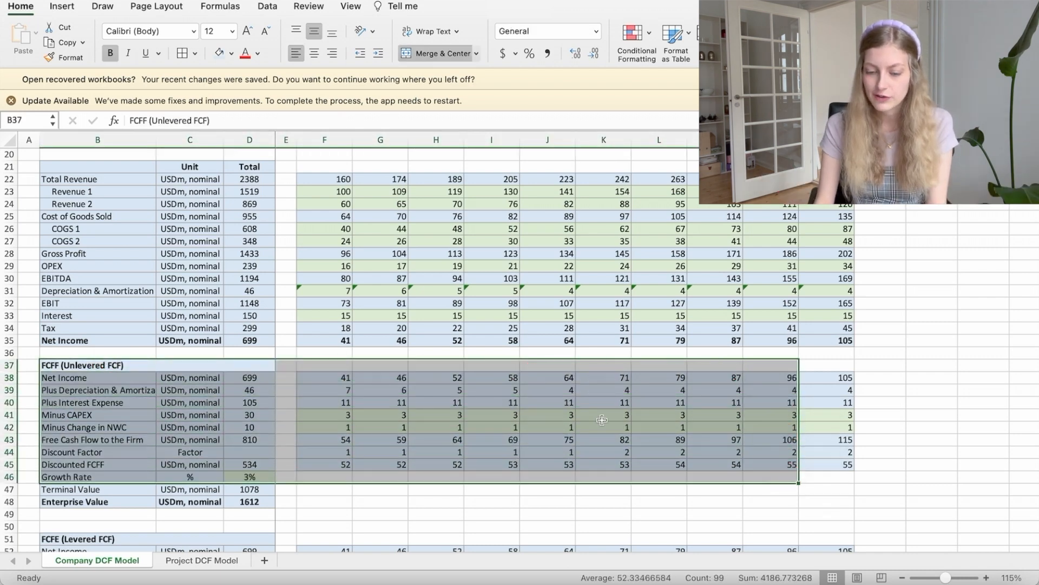
{"action": "left_click", "coordinate": [98, 362]}
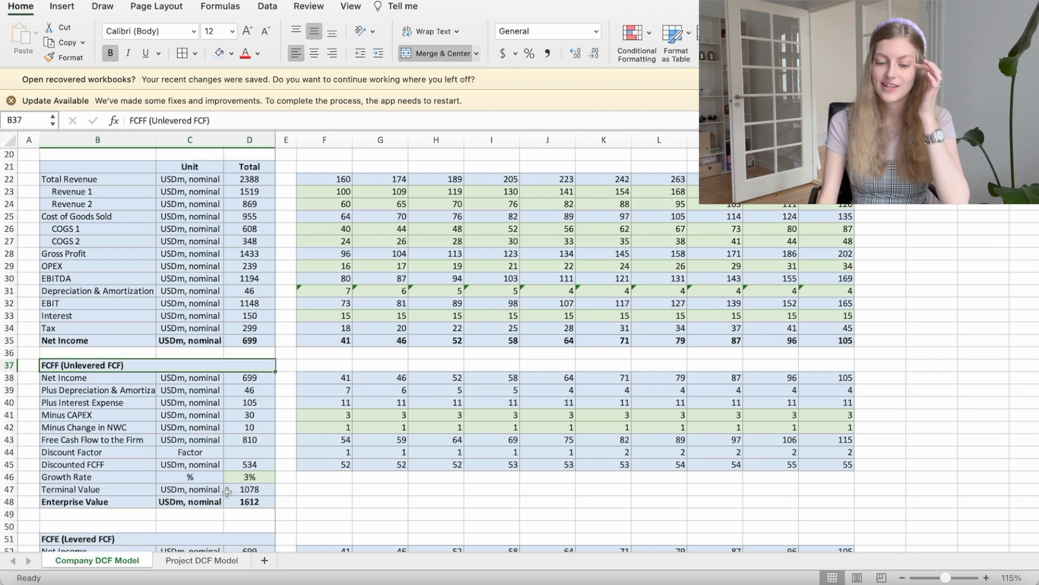
{"action": "left_click", "coordinate": [125, 535]}
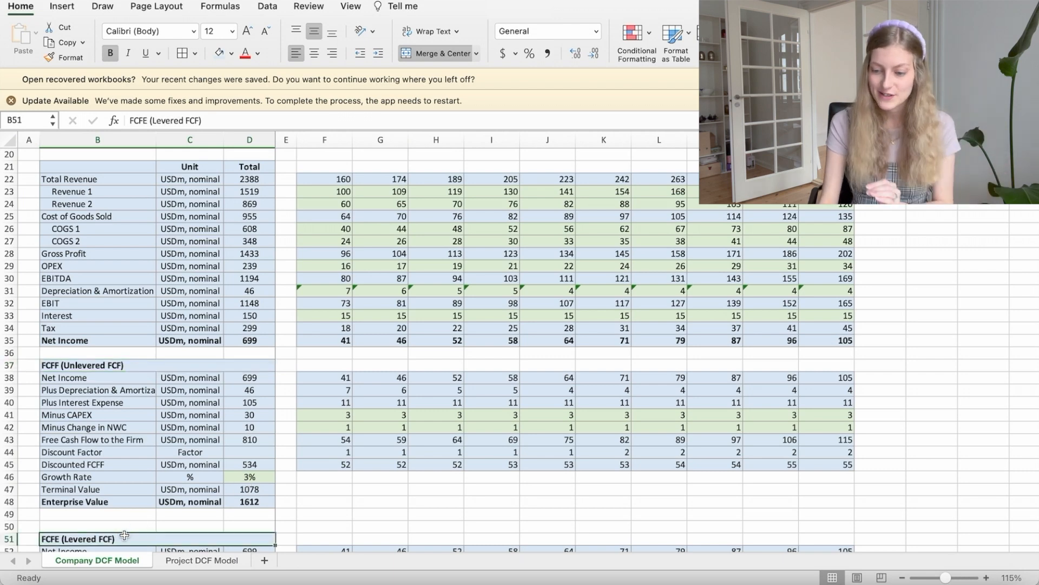
{"action": "left_click", "coordinate": [326, 363]}
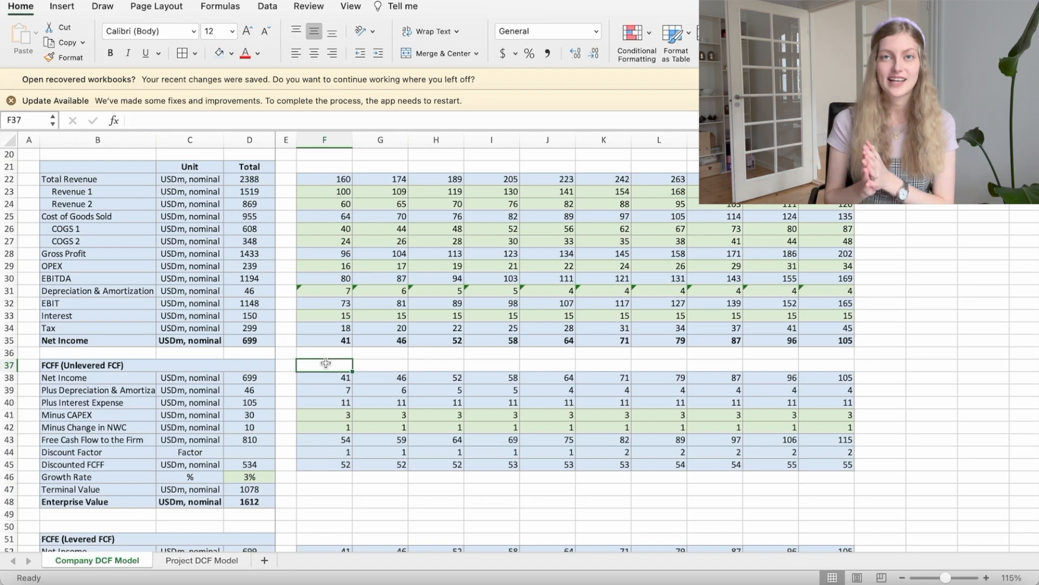
Step: Compare the FCFF and FCFE sections by selecting each heading and highlighting the cash flow rows
{"action": "scroll", "coordinate": [326, 363], "scroll_direction": "up", "scroll_amount": 2}
{"action": "left_click", "coordinate": [199, 386]}
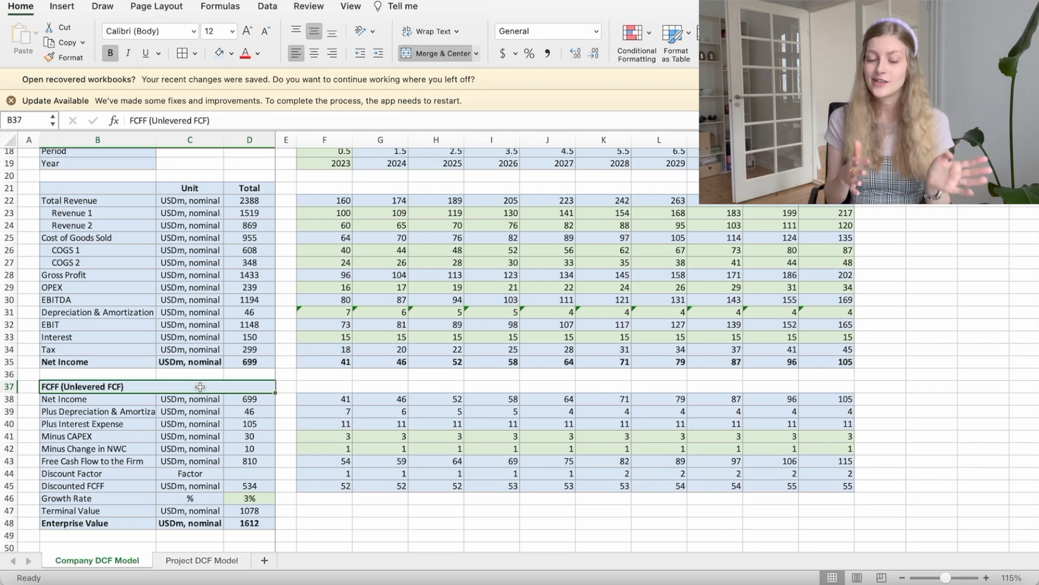
{"action": "scroll", "coordinate": [184, 401], "scroll_direction": "down", "scroll_amount": 3}
{"action": "left_click", "coordinate": [114, 499]}
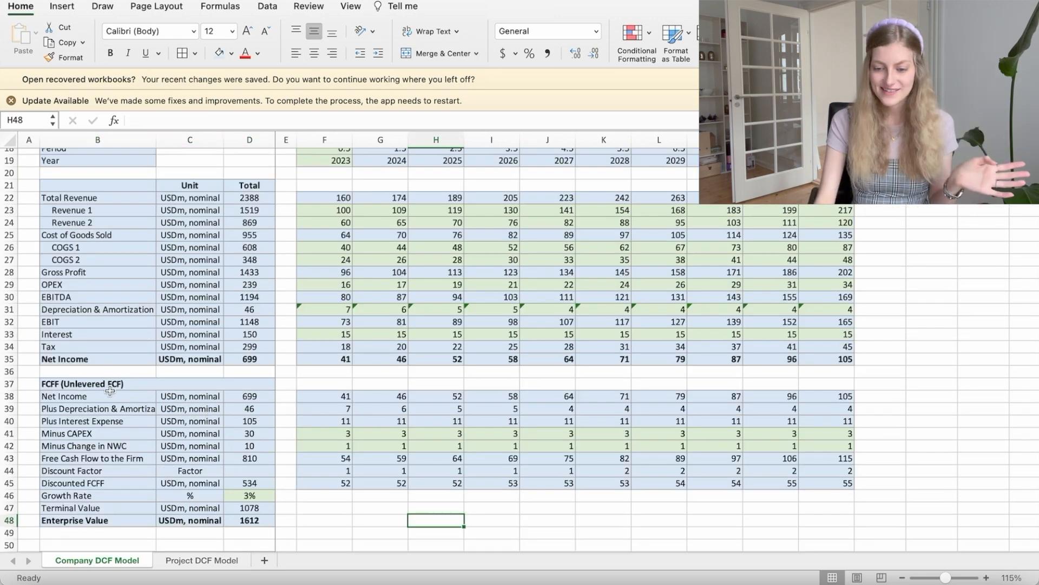
{"action": "left_click_drag", "start_coordinate": [110, 391], "coordinate": [680, 520]}
{"action": "left_click", "coordinate": [465, 504]}
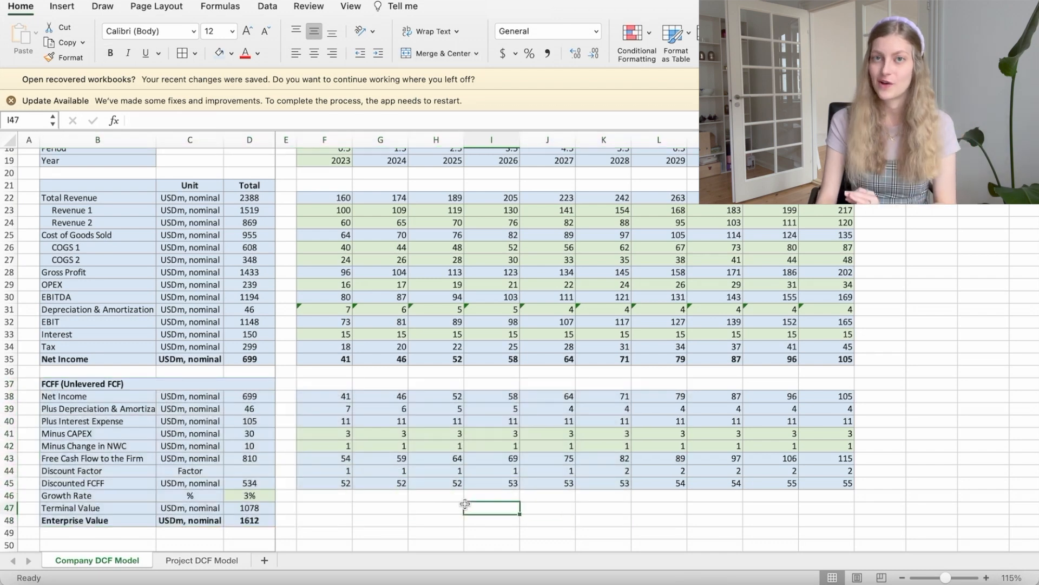
Step: Inspect the Net Income and 2023 Plus Depreciation & Amortization formulas in the FCFF section
{"action": "scroll", "coordinate": [379, 433], "scroll_direction": "down", "scroll_amount": 3}
{"action": "left_click", "coordinate": [217, 313]}
{"action": "scroll", "coordinate": [220, 318], "scroll_direction": "up", "scroll_amount": 1}
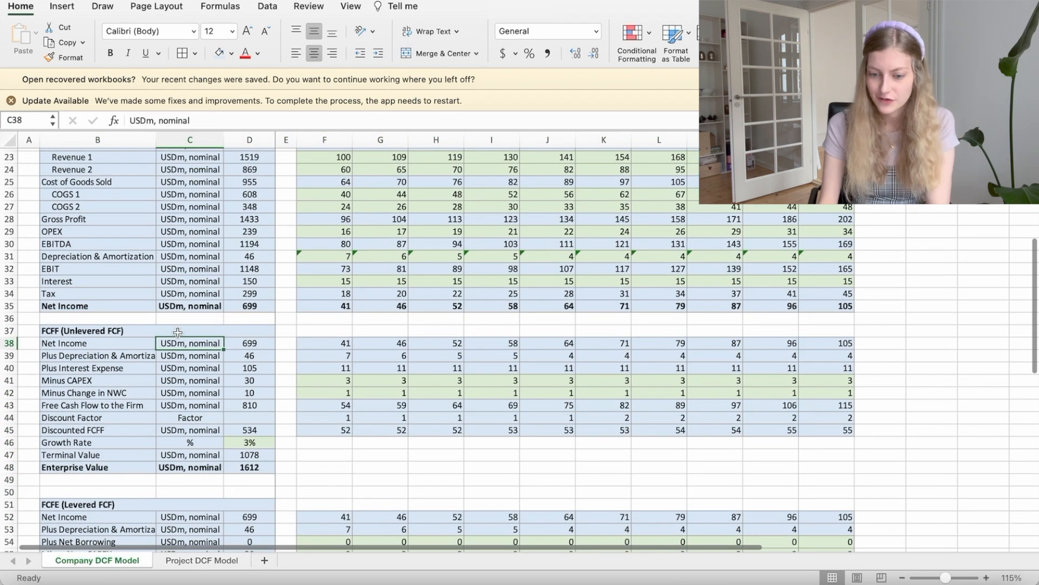
{"action": "left_click", "coordinate": [311, 347]}
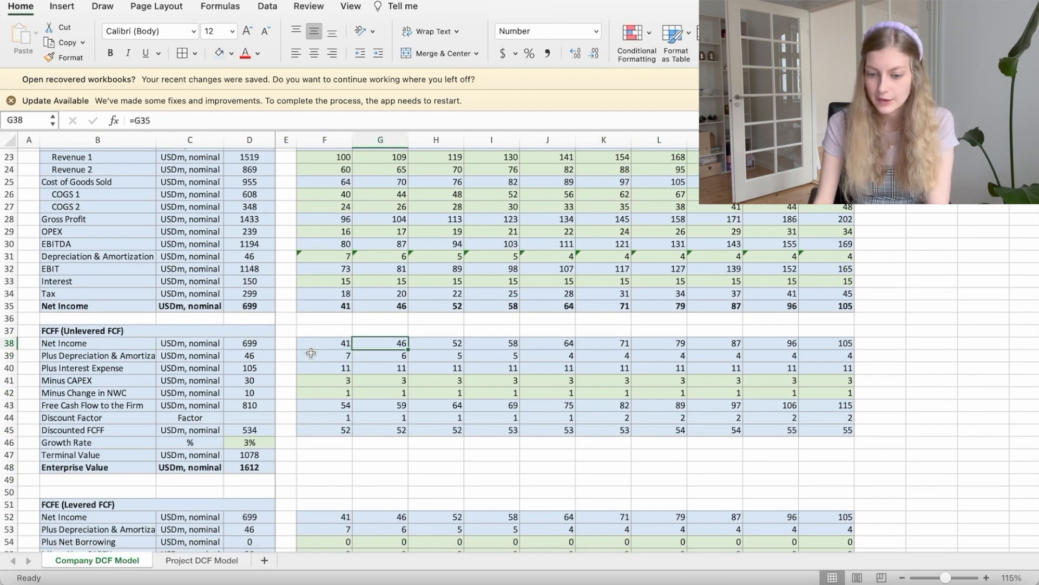
{"action": "left_click", "coordinate": [311, 352]}
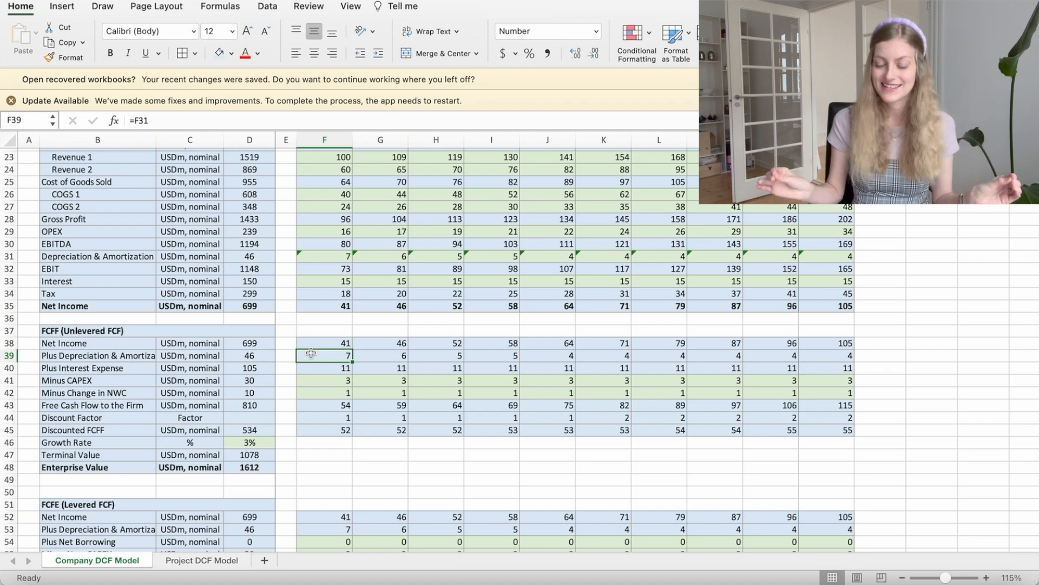
Step: Trace the cell references in the 2023 Plus Interest Expense formula, then check the 2023 Minus CAPEX input
{"action": "key", "text": "Down"}
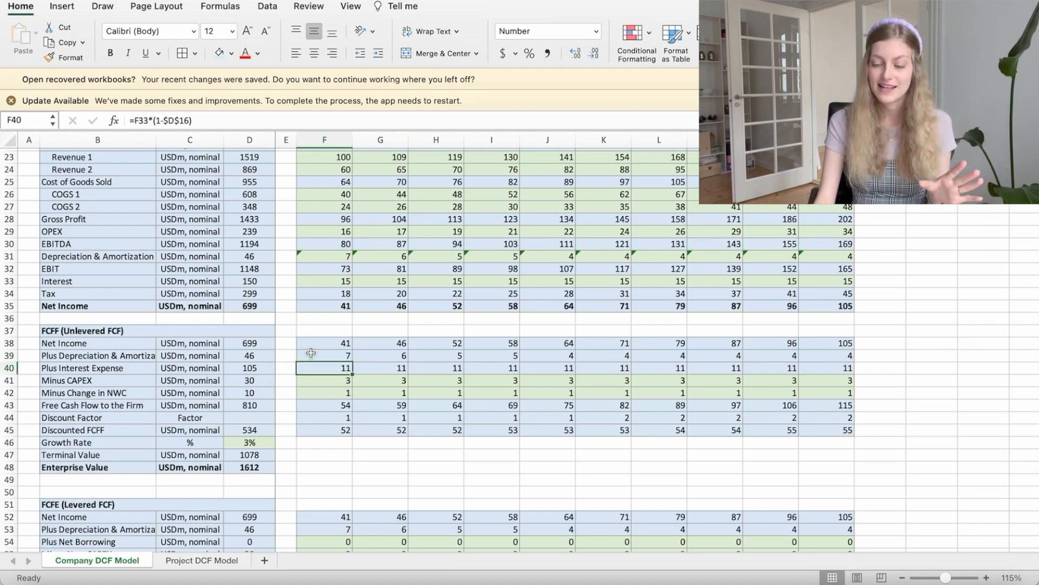
{"action": "left_click", "coordinate": [306, 120]}
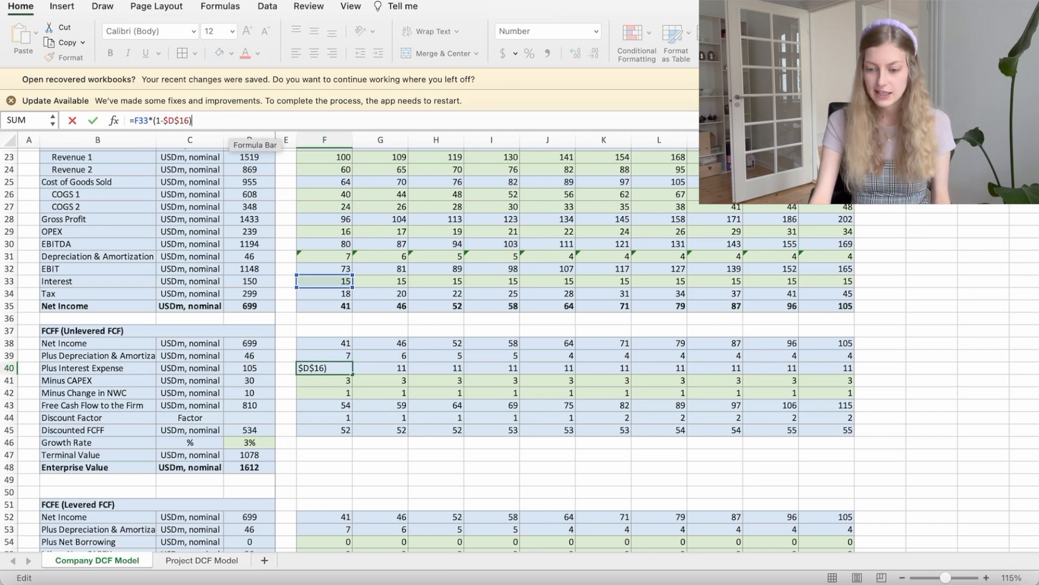
{"action": "key", "text": "Return"}
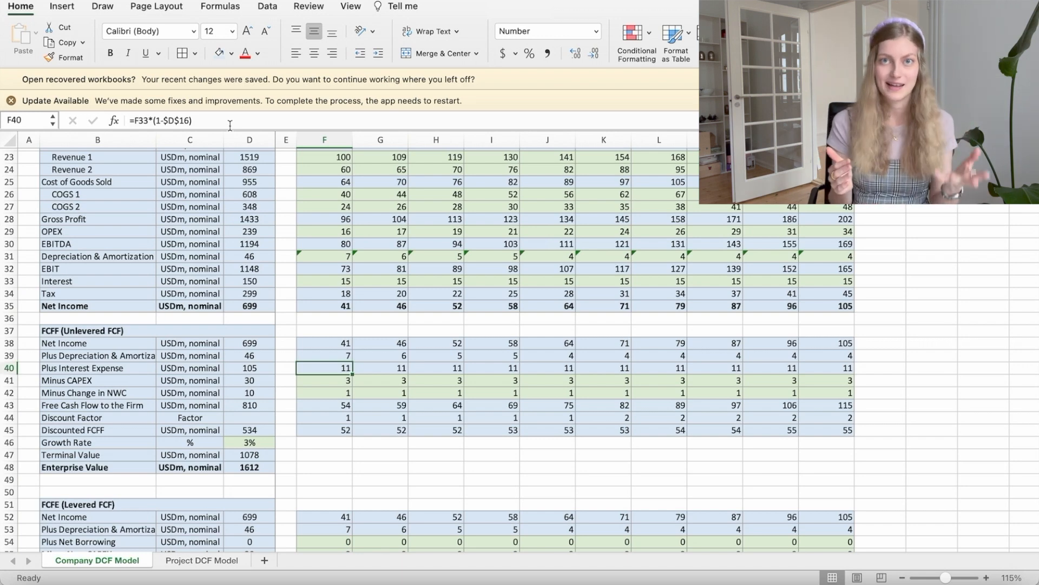
{"action": "key", "text": "Down"}
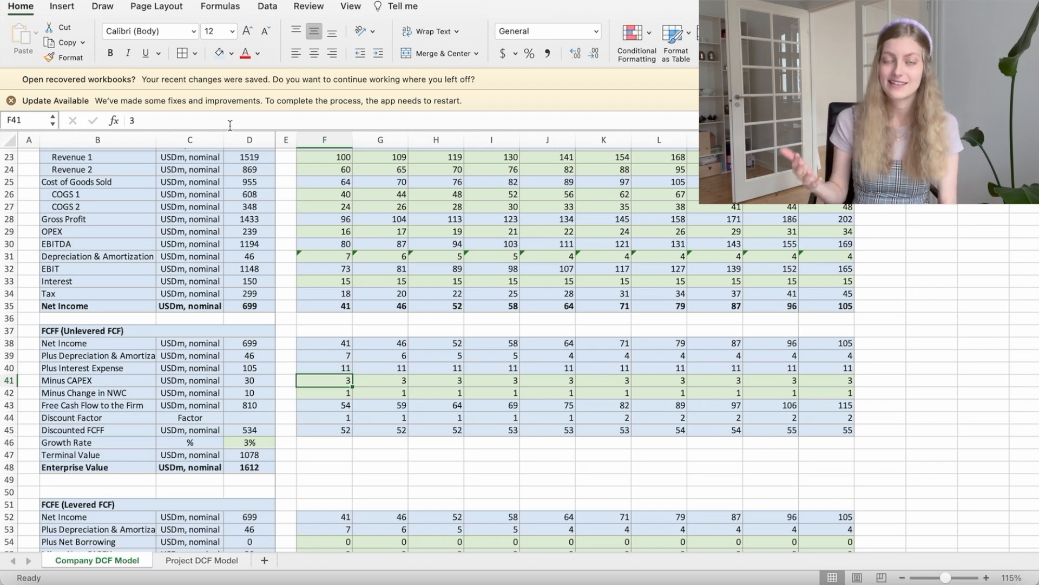
Step: Check the 2023 Minus Change in NWC input, then inspect the Free Cash Flow to the Firm formulas across the forecast years
{"action": "key", "text": "Down"}
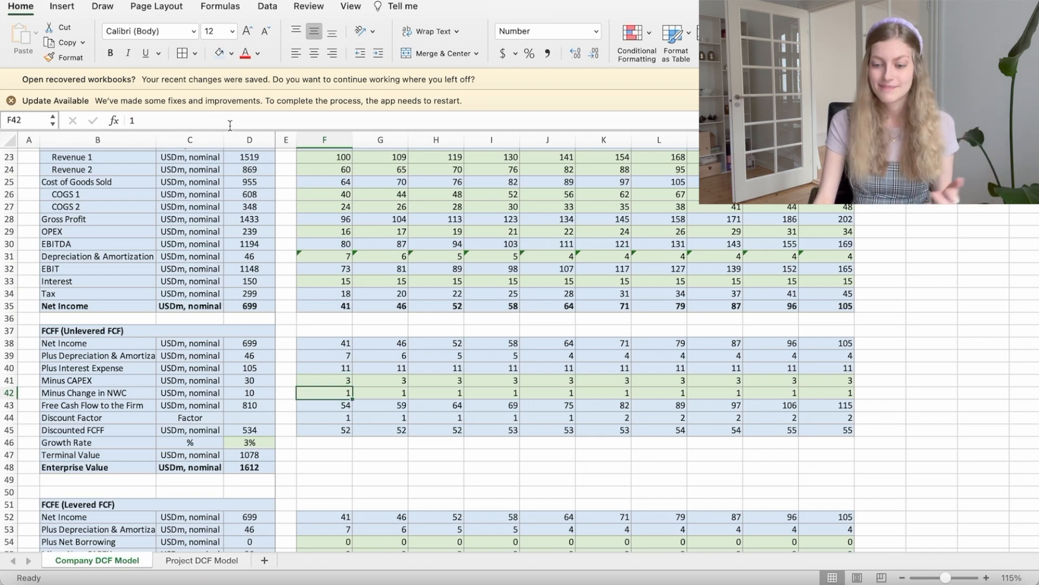
{"action": "key", "text": "Down"}
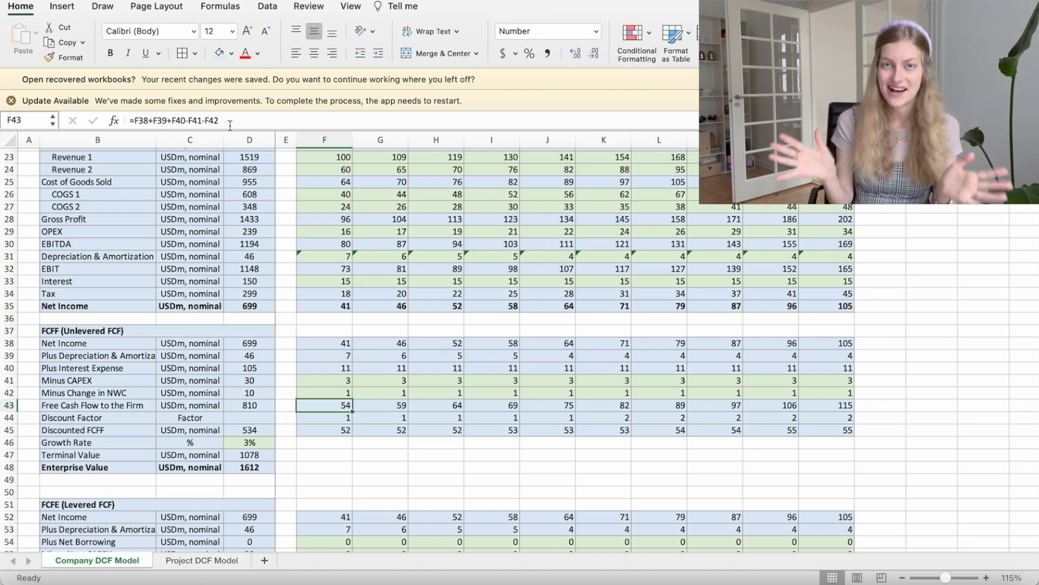
{"action": "key", "text": "Right"}
{"action": "key", "text": "Right"}
{"action": "key", "text": "Right"}
{"action": "key", "text": "Right"}
{"action": "key", "text": "Right"}
{"action": "key", "text": "Right"}
{"action": "key", "text": "Right"}
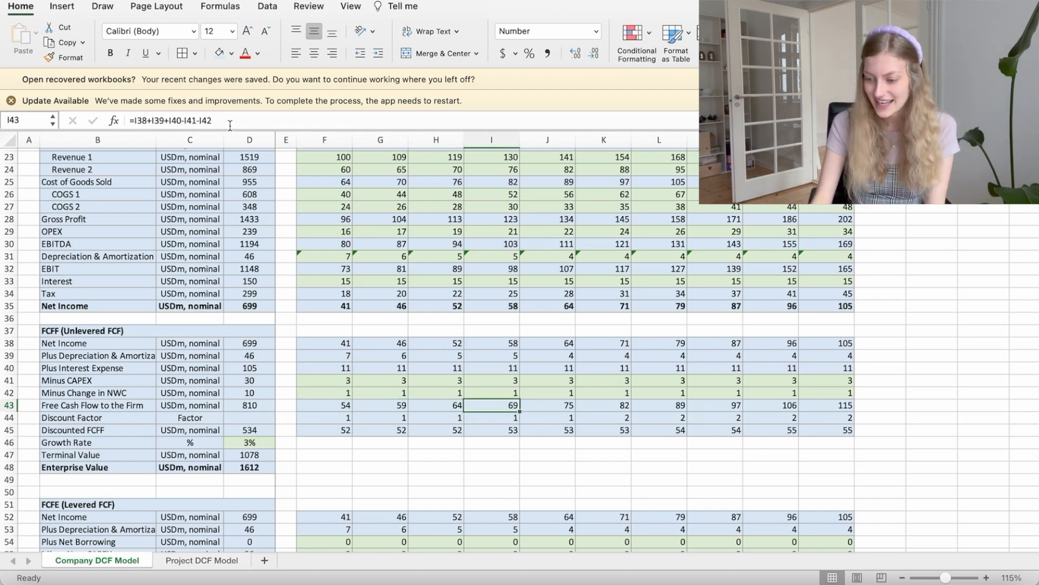
{"action": "key", "text": "Right"}
{"action": "key", "text": "Right"}
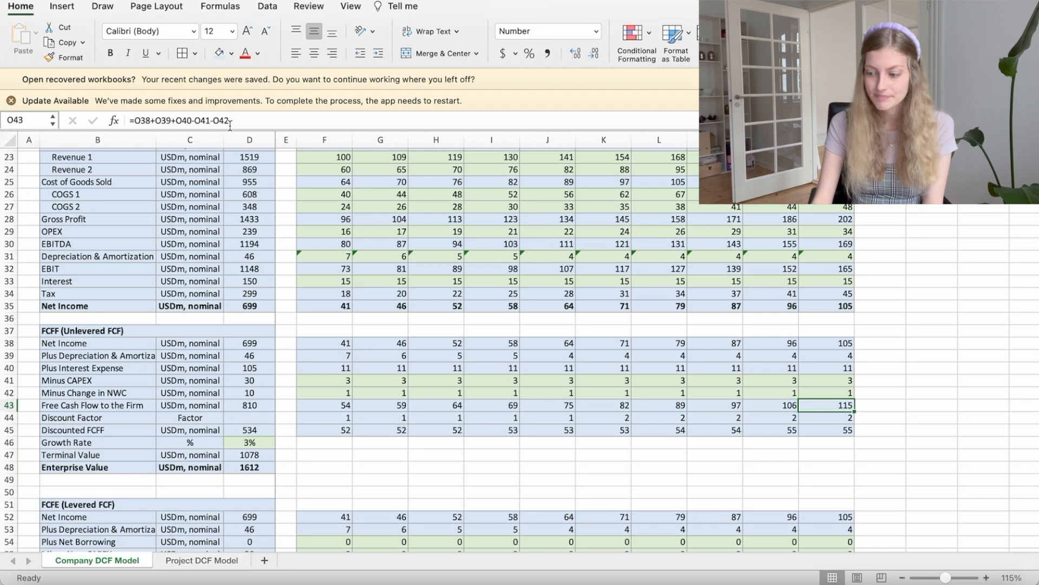
{"action": "key", "text": "Left"}
{"action": "key", "text": "Left"}
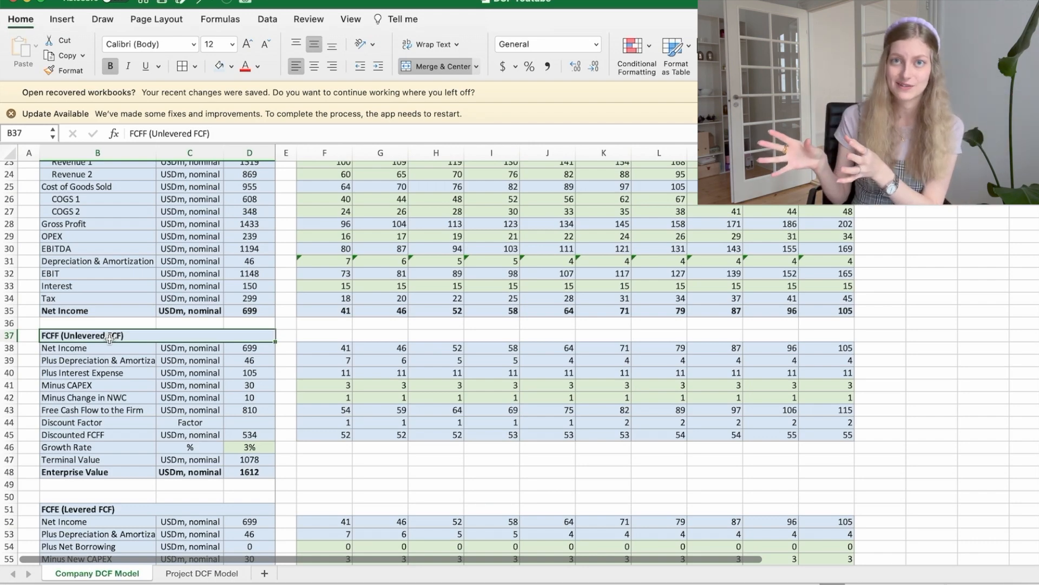
Step: Locate the WACC (FCFF) formula in the assumptions block, then trace the cell references in the Cost of Equity (FCFE) formula
{"action": "scroll", "coordinate": [162, 296], "scroll_direction": "up", "scroll_amount": 5}
{"action": "scroll", "coordinate": [162, 296], "scroll_direction": "up", "scroll_amount": 2}
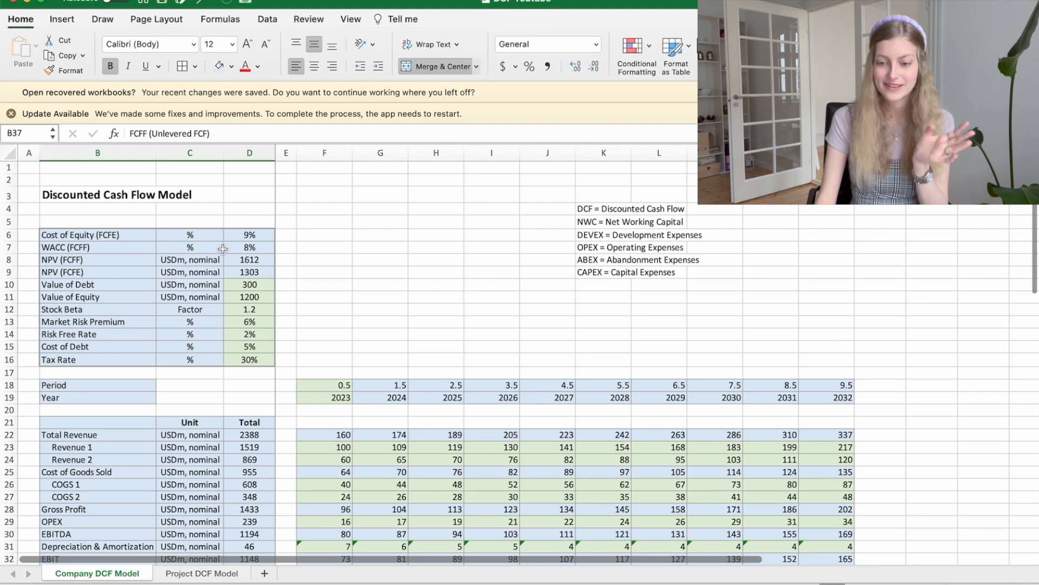
{"action": "left_click", "coordinate": [248, 249]}
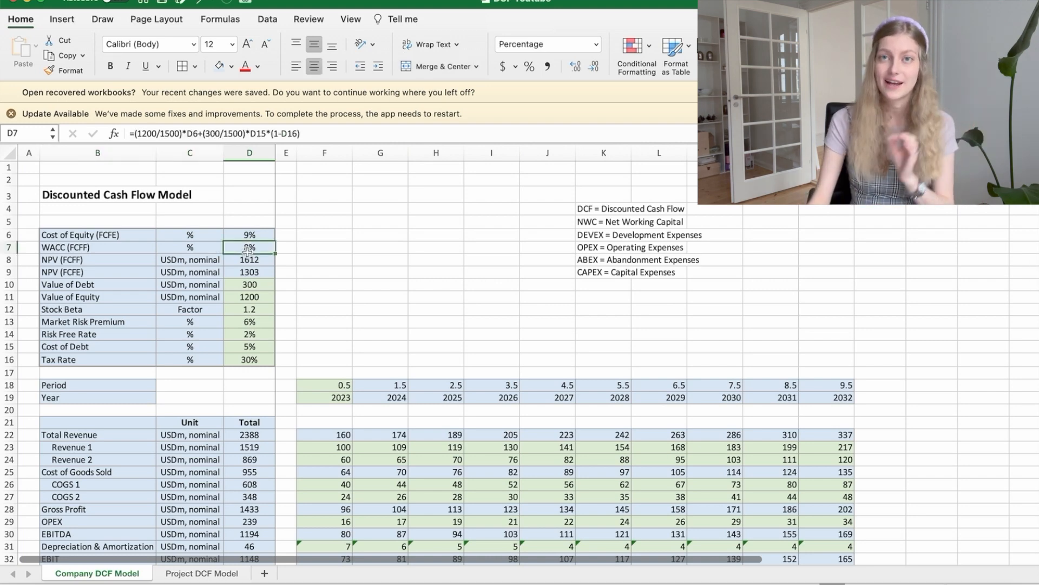
{"action": "left_click", "coordinate": [249, 235]}
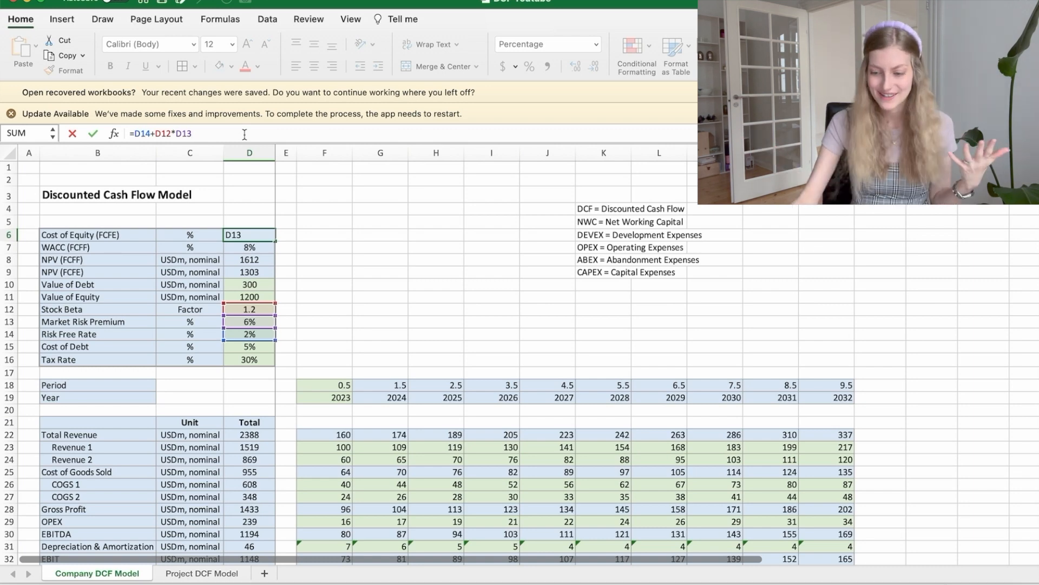
{"action": "key", "text": "Return"}
{"action": "key", "text": "shift+Return"}
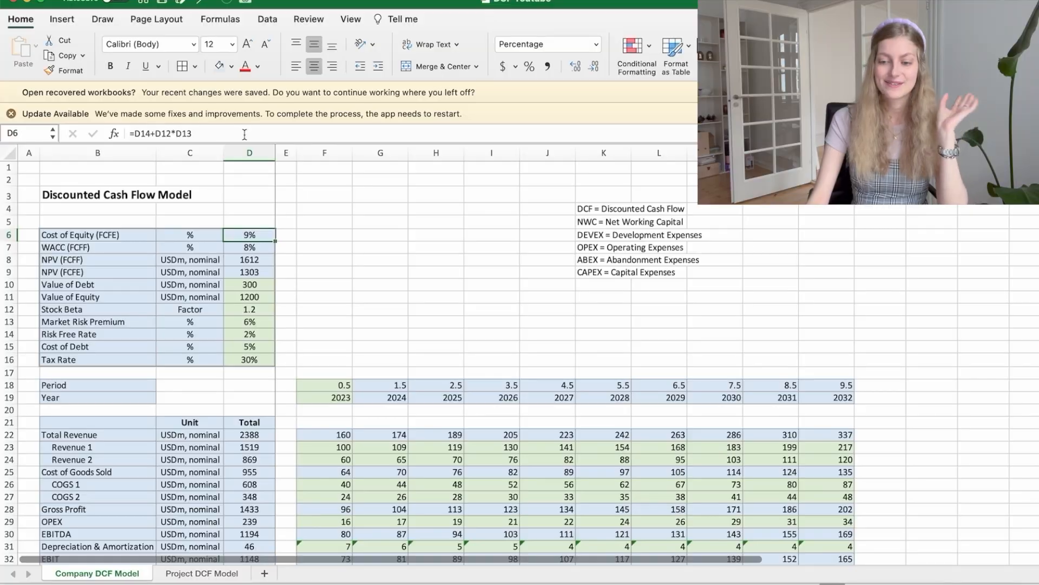
Step: Trace the cell references in the WACC (FCFF) formula and examine its cost of debt term
{"action": "key", "text": "Down"}
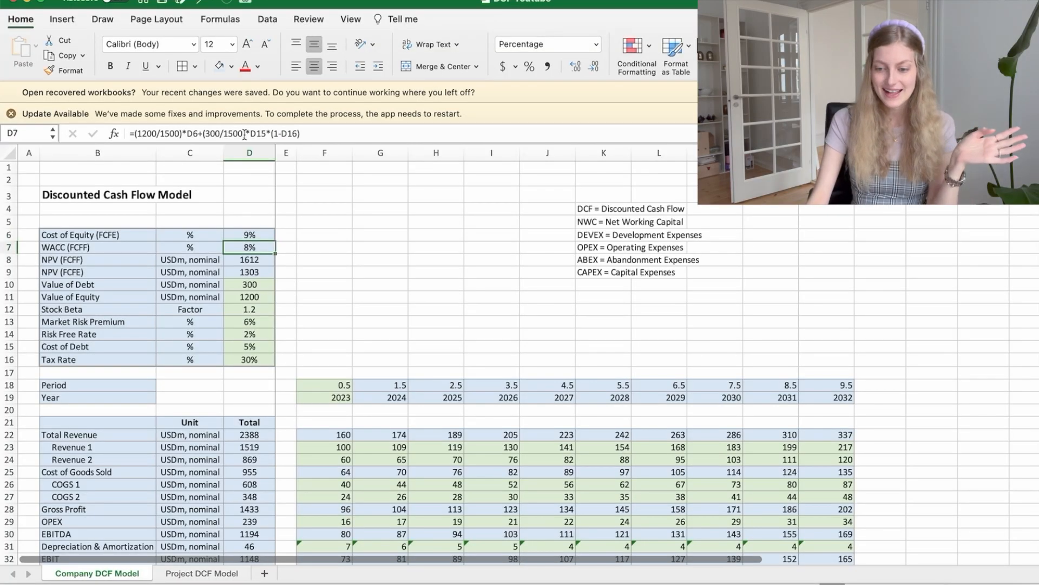
{"action": "left_click", "coordinate": [326, 133]}
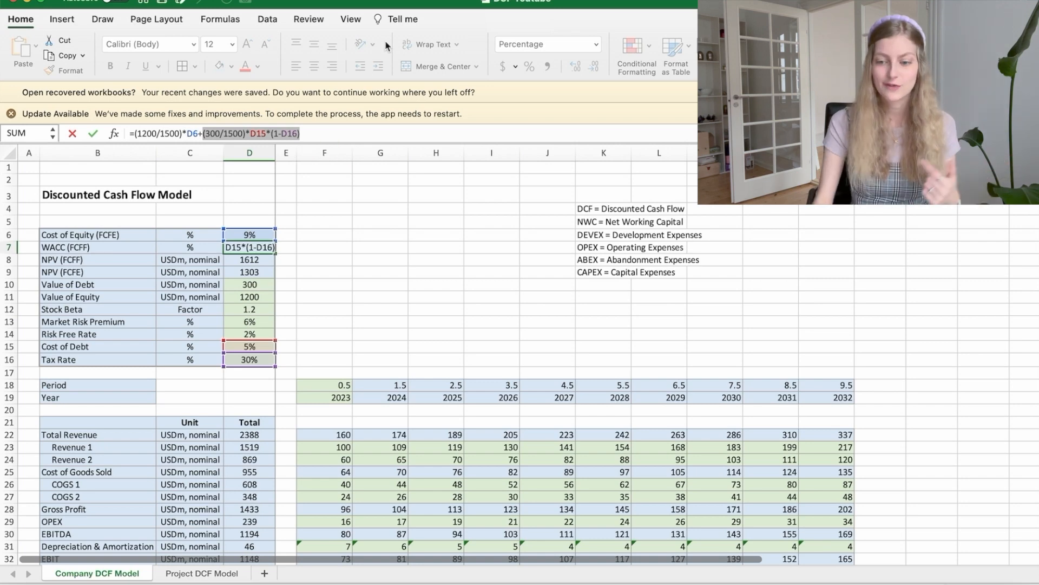
{"action": "left_click", "coordinate": [325, 133]}
{"action": "key", "text": "Return"}
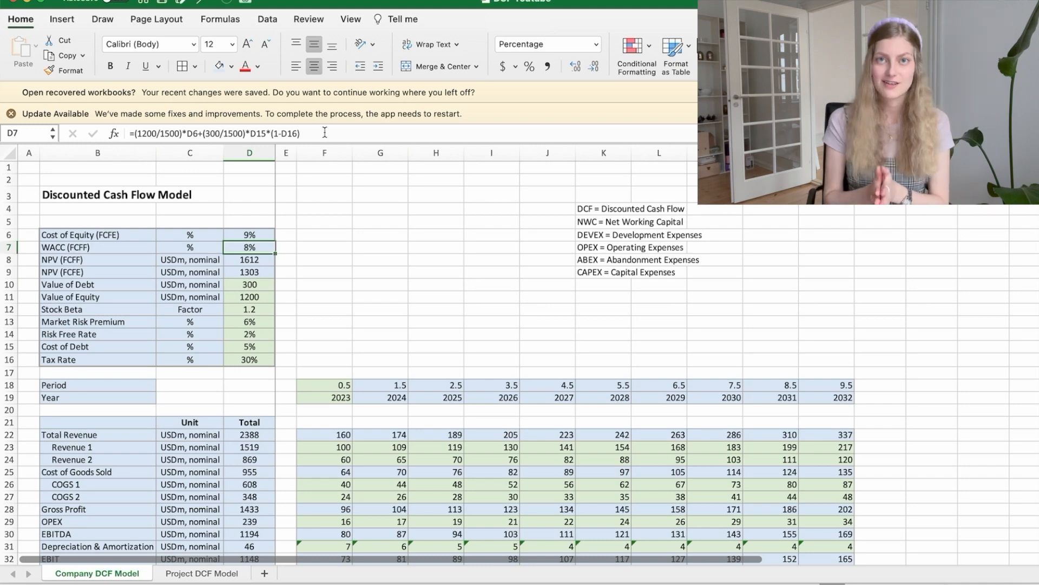
Step: Trace the 2023 Discount Factor formula in the FCFF section back to the WACC and Period cells
{"action": "scroll", "coordinate": [339, 327], "scroll_direction": "down", "scroll_amount": 8}
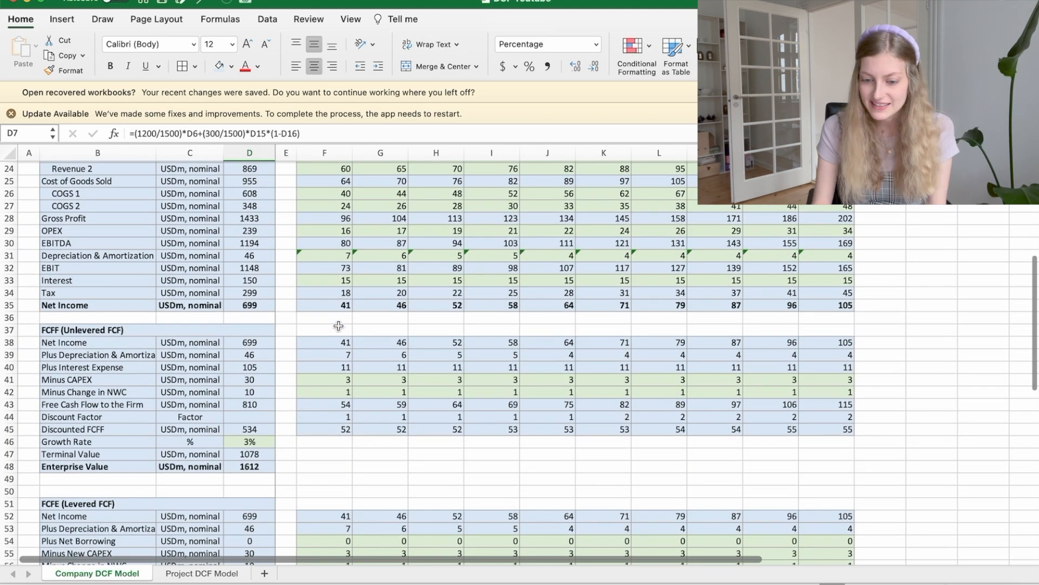
{"action": "scroll", "coordinate": [347, 333], "scroll_direction": "down", "scroll_amount": 2}
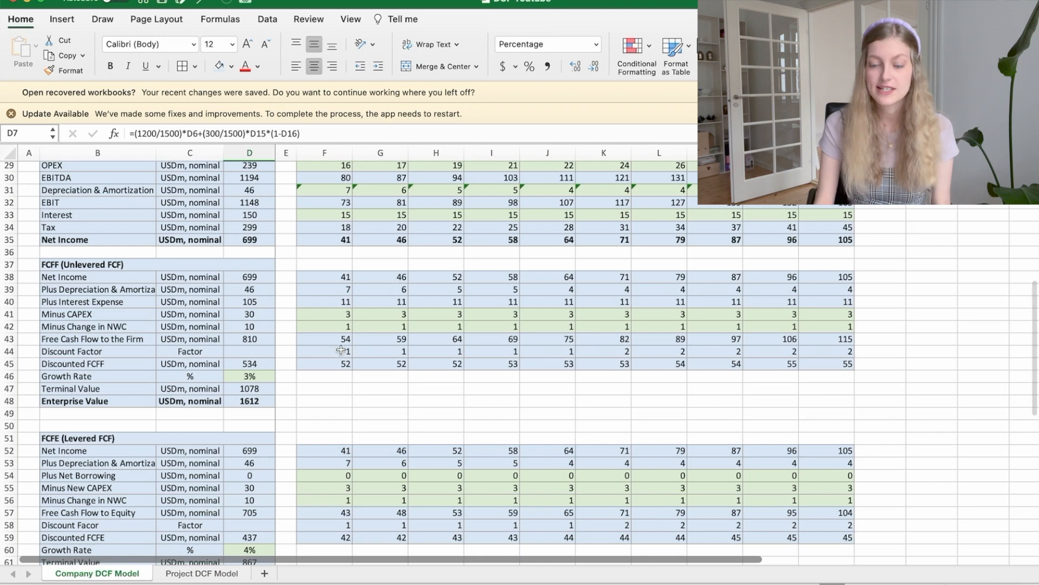
{"action": "left_click", "coordinate": [338, 350]}
{"action": "scroll", "coordinate": [339, 350], "scroll_direction": "up", "scroll_amount": 1}
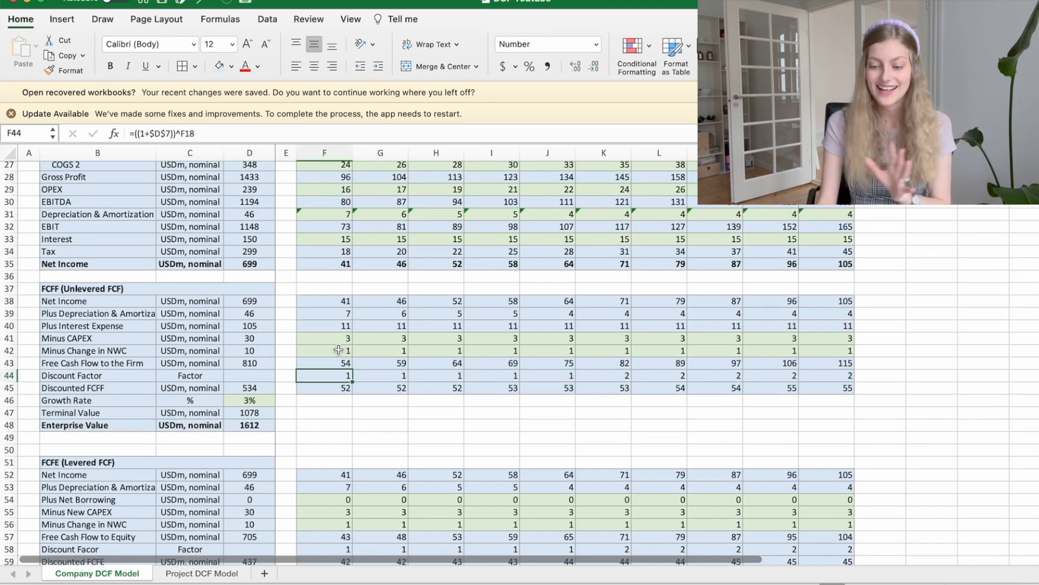
{"action": "left_click", "coordinate": [345, 134]}
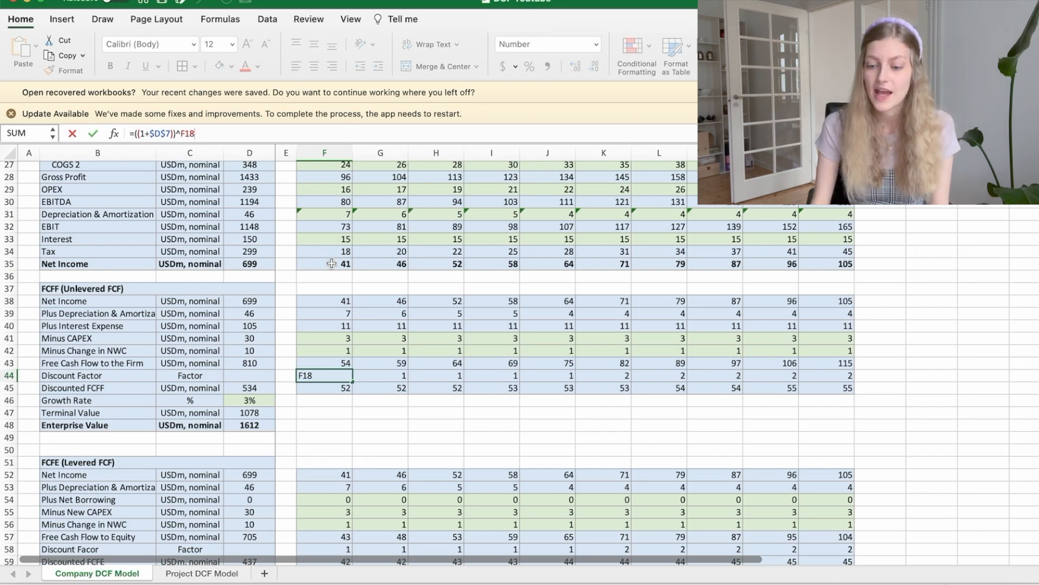
{"action": "scroll", "coordinate": [331, 263], "scroll_direction": "up", "scroll_amount": 5}
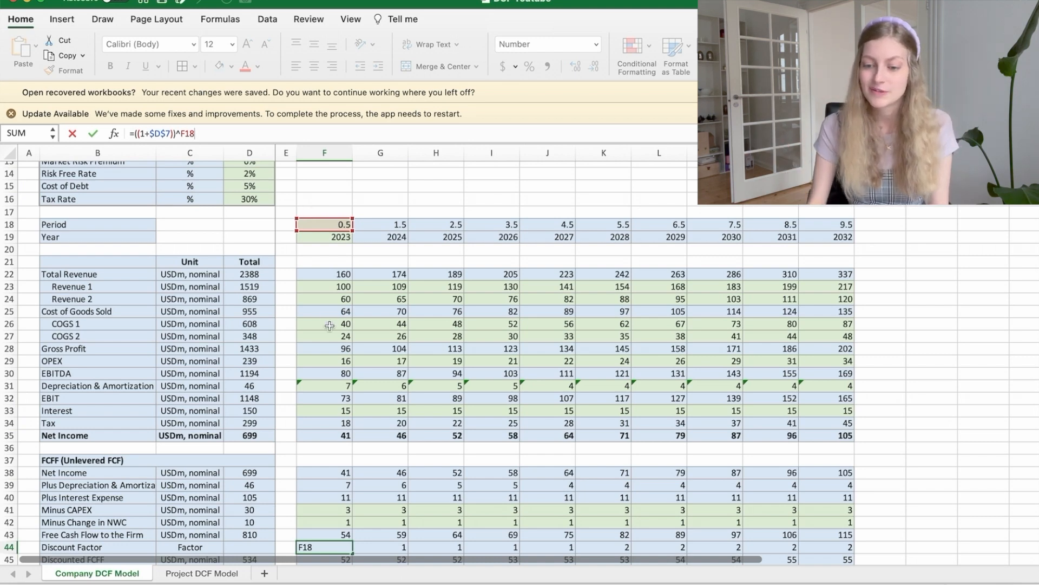
{"action": "scroll", "coordinate": [330, 326], "scroll_direction": "down", "scroll_amount": 4}
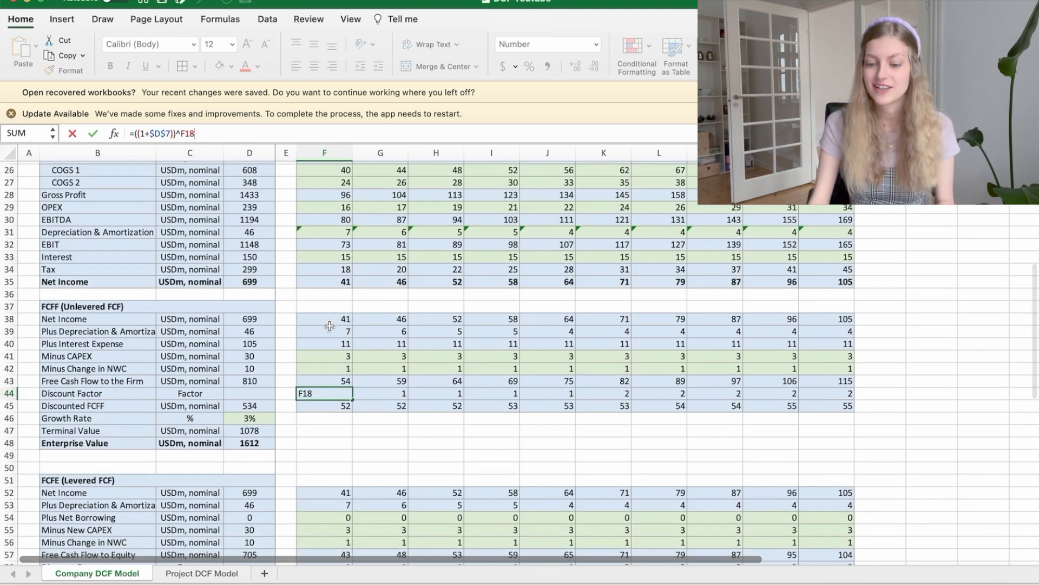
{"action": "key", "text": "Return"}
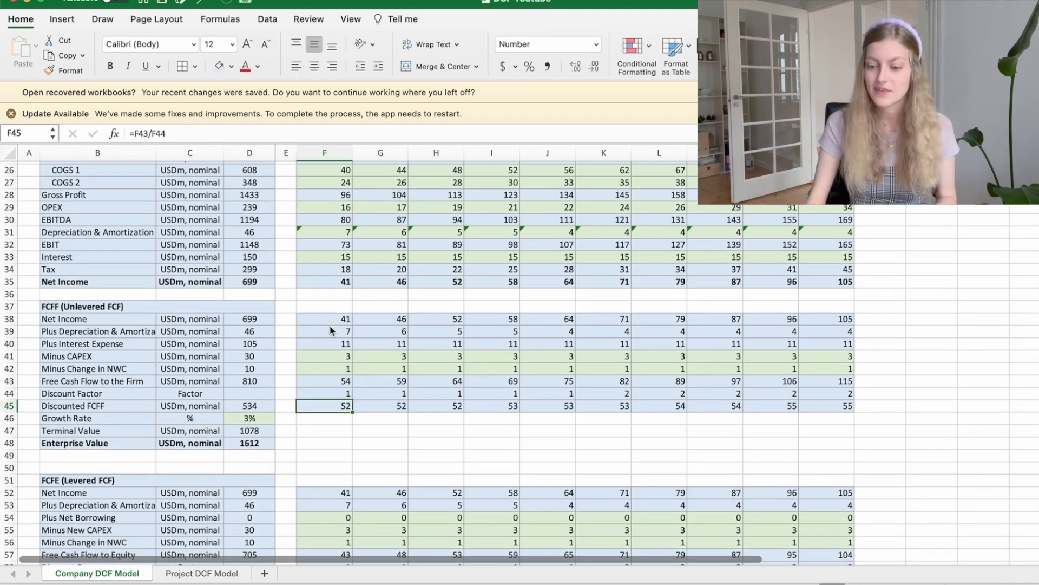
Step: Trace the 2026 Discount Factor formula in the FCFF section to its WACC and Period references
{"action": "key", "text": "Up"}
{"action": "key", "text": "Right"}
{"action": "key", "text": "Right"}
{"action": "key", "text": "Right"}
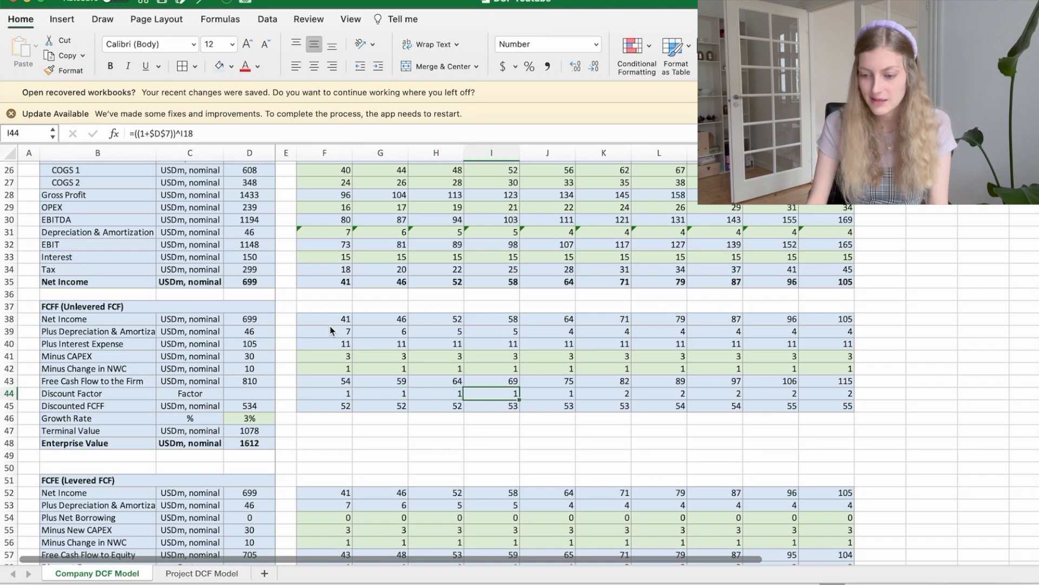
{"action": "left_click", "coordinate": [494, 133]}
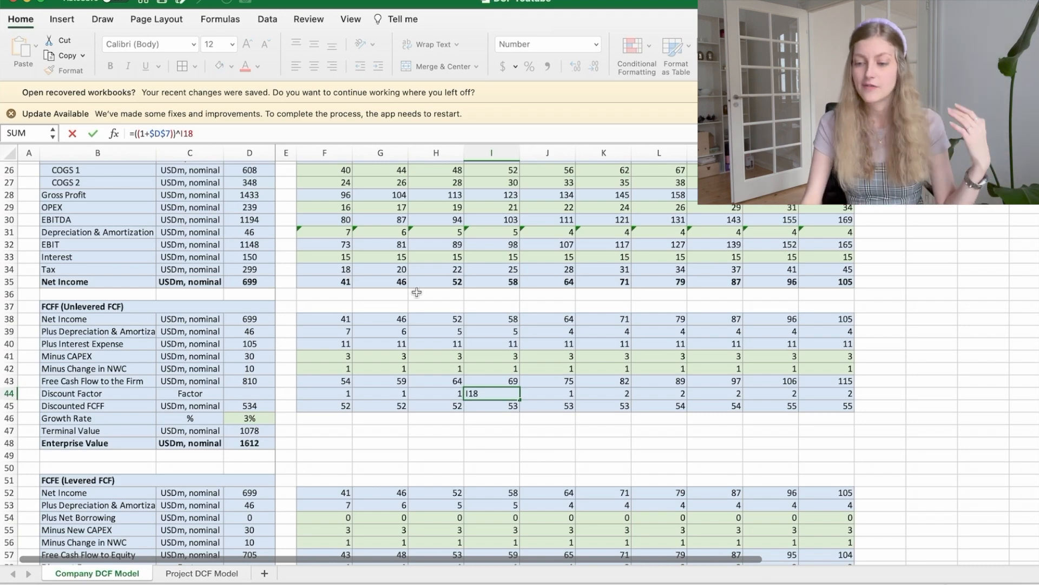
{"action": "scroll", "coordinate": [417, 293], "scroll_direction": "up", "scroll_amount": 5}
{"action": "scroll", "coordinate": [491, 193], "scroll_direction": "up", "scroll_amount": 5}
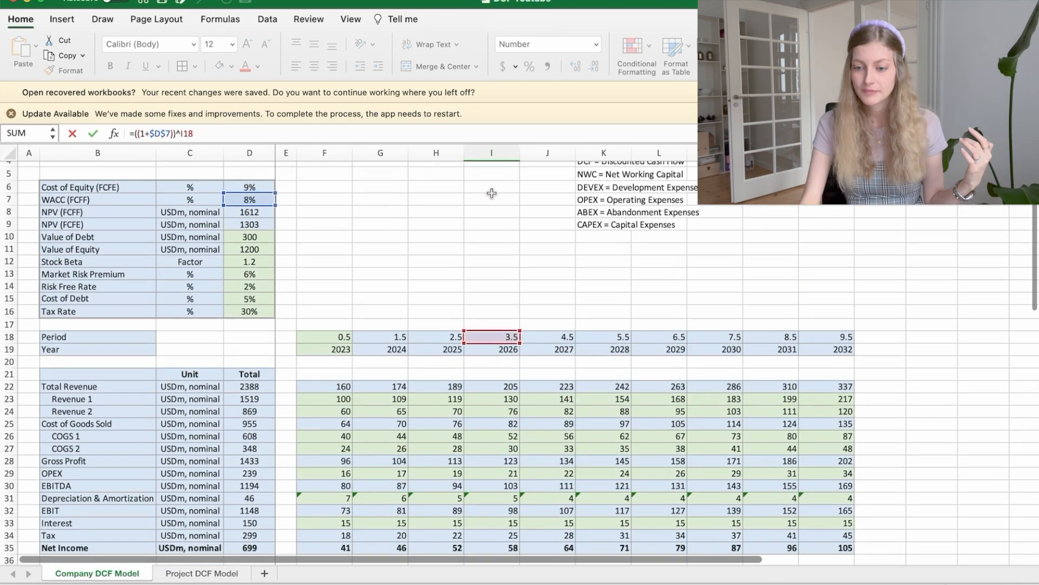
{"action": "scroll", "coordinate": [491, 193], "scroll_direction": "down", "scroll_amount": 10}
{"action": "key", "text": "Return"}
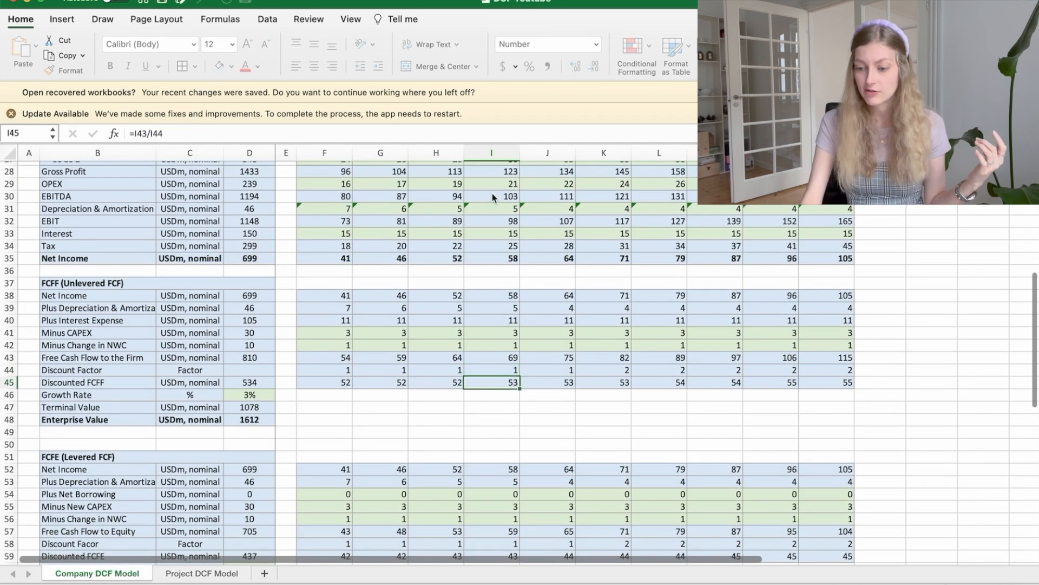
Step: Show the FCFF Discount Factor row with two decimal places for 2023 through 2032
{"action": "left_click_drag", "start_coordinate": [331, 370], "coordinate": [833, 370]}
{"action": "double_click", "coordinate": [576, 67]}
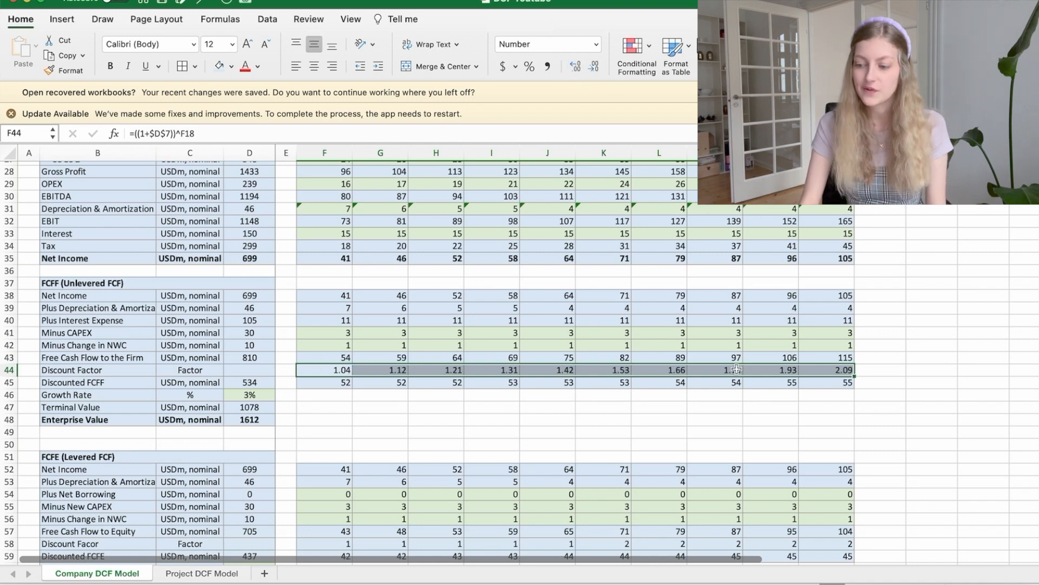
{"action": "left_click", "coordinate": [443, 396]}
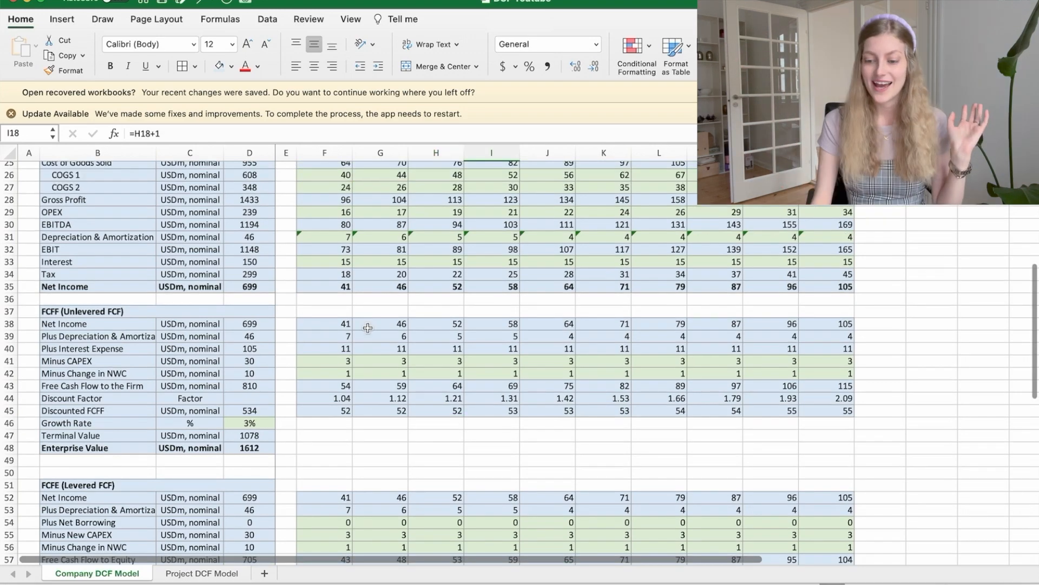
Step: Check the 2023 Period input that feeds the discount factors
{"action": "scroll", "coordinate": [367, 327], "scroll_direction": "up", "scroll_amount": 5}
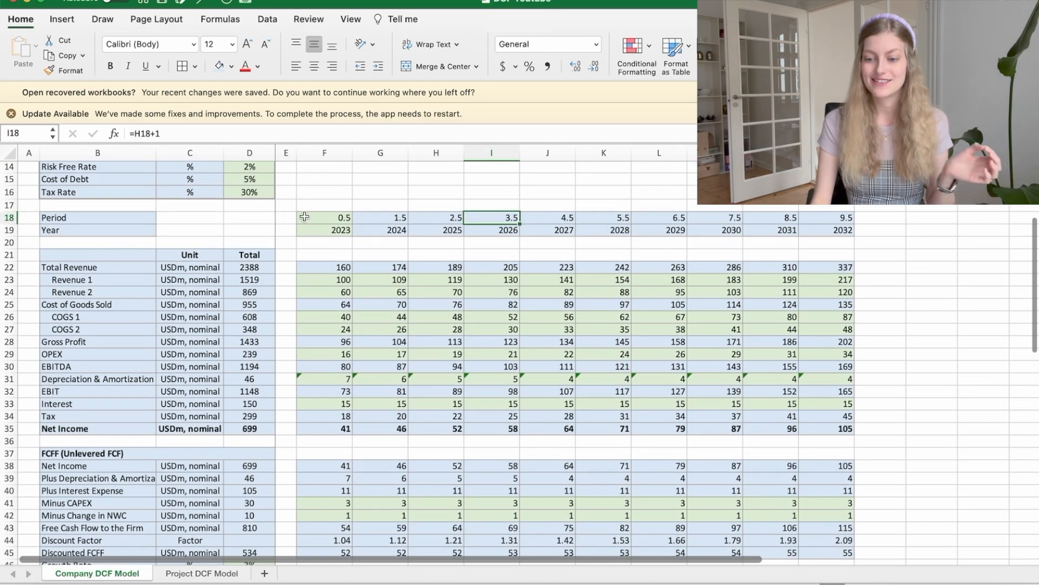
{"action": "left_click", "coordinate": [305, 216]}
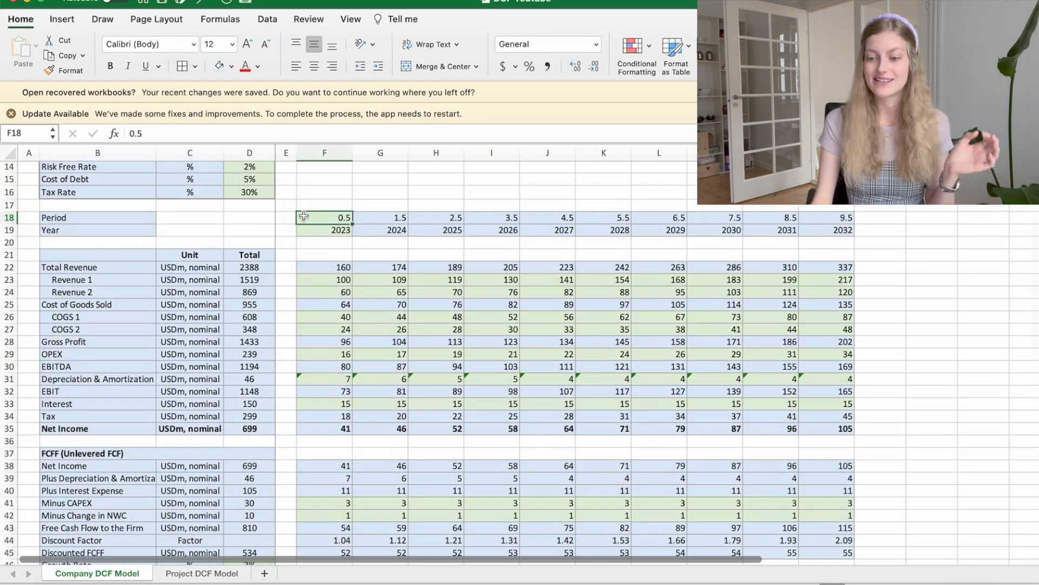
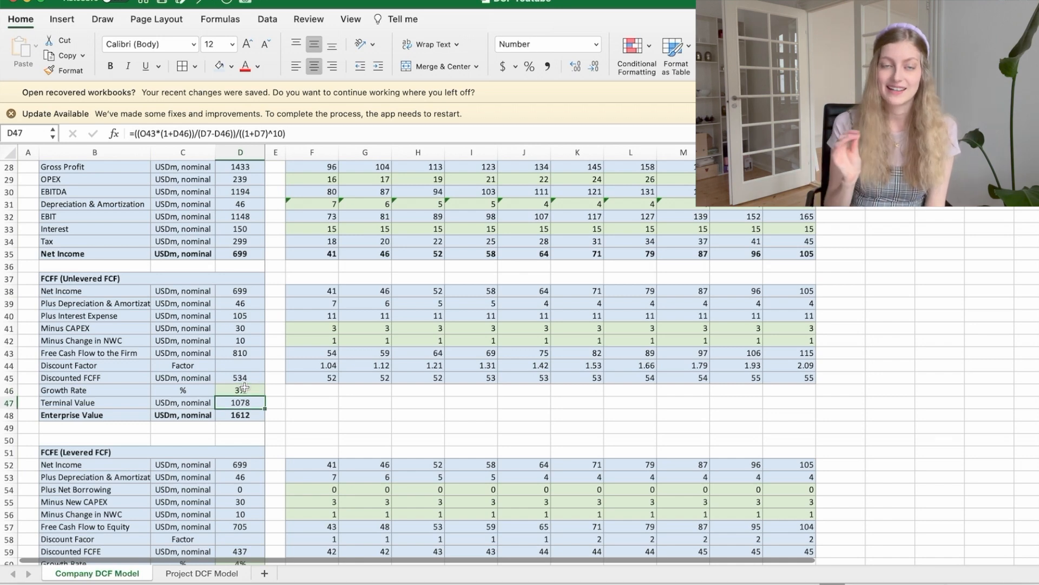
Step: Trace the FCFF Terminal Value formula to the 2032 Free Cash Flow to the Firm, the Growth Rate and the WACC
{"action": "key", "text": "F2"}
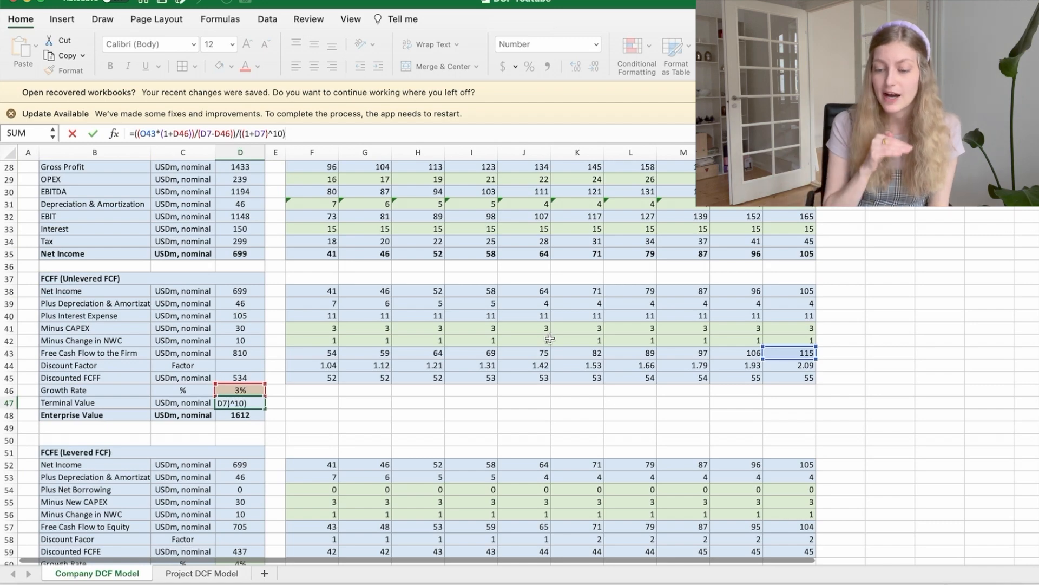
{"action": "scroll", "coordinate": [128, 249], "scroll_direction": "up", "scroll_amount": 10}
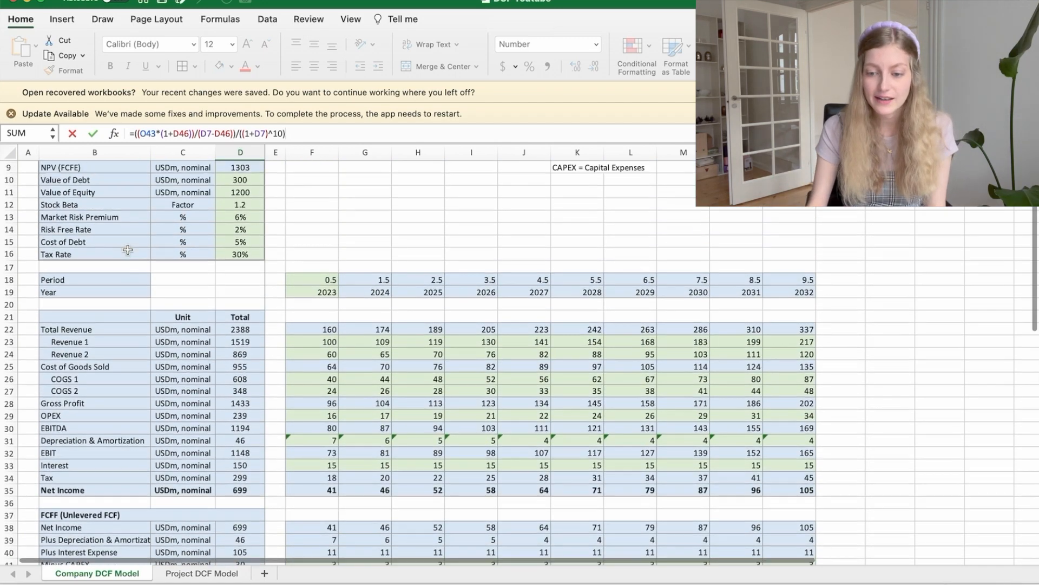
{"action": "scroll", "coordinate": [128, 250], "scroll_direction": "down", "scroll_amount": 8}
{"action": "scroll", "coordinate": [128, 249], "scroll_direction": "down", "scroll_amount": 2}
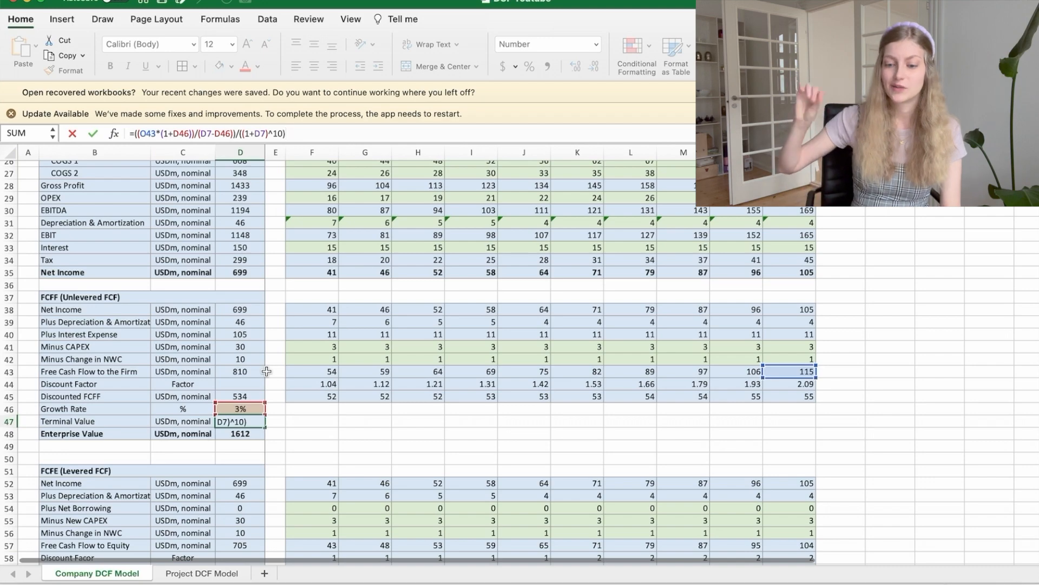
{"action": "scroll", "coordinate": [266, 371], "scroll_direction": "up", "scroll_amount": 10}
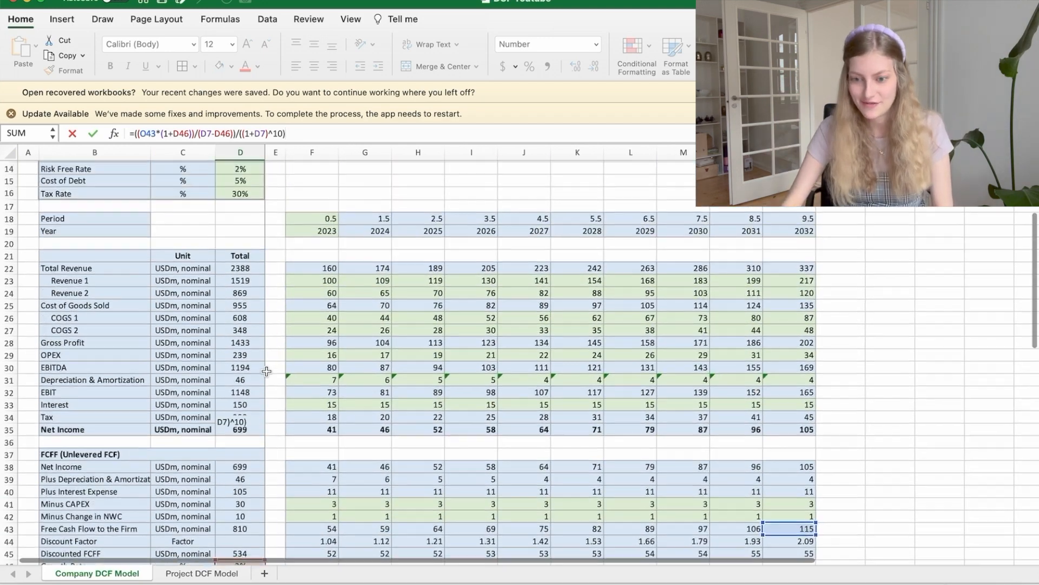
{"action": "scroll", "coordinate": [266, 370], "scroll_direction": "down", "scroll_amount": 10}
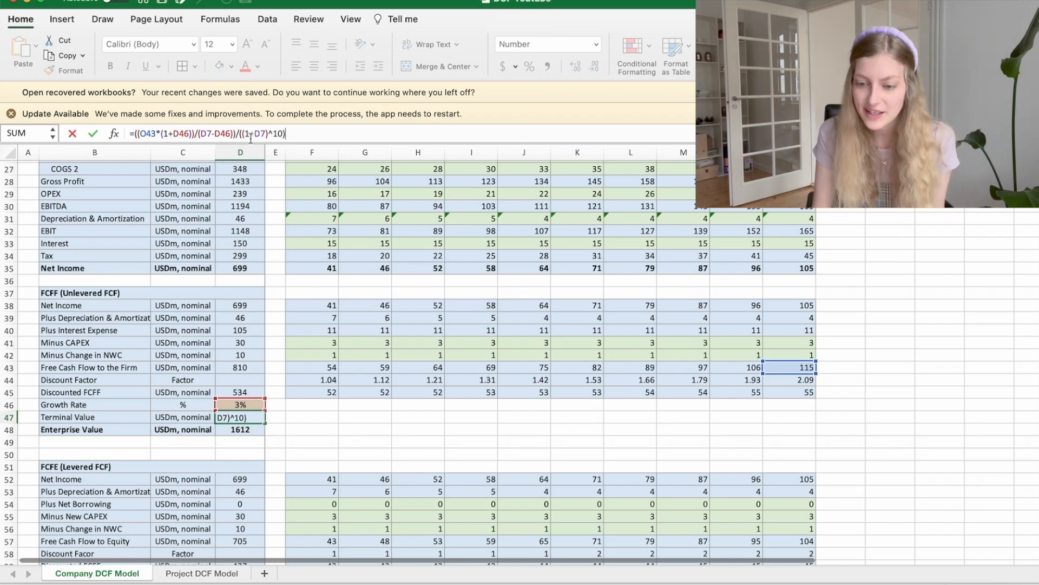
{"action": "scroll", "coordinate": [332, 244], "scroll_direction": "up", "scroll_amount": 10}
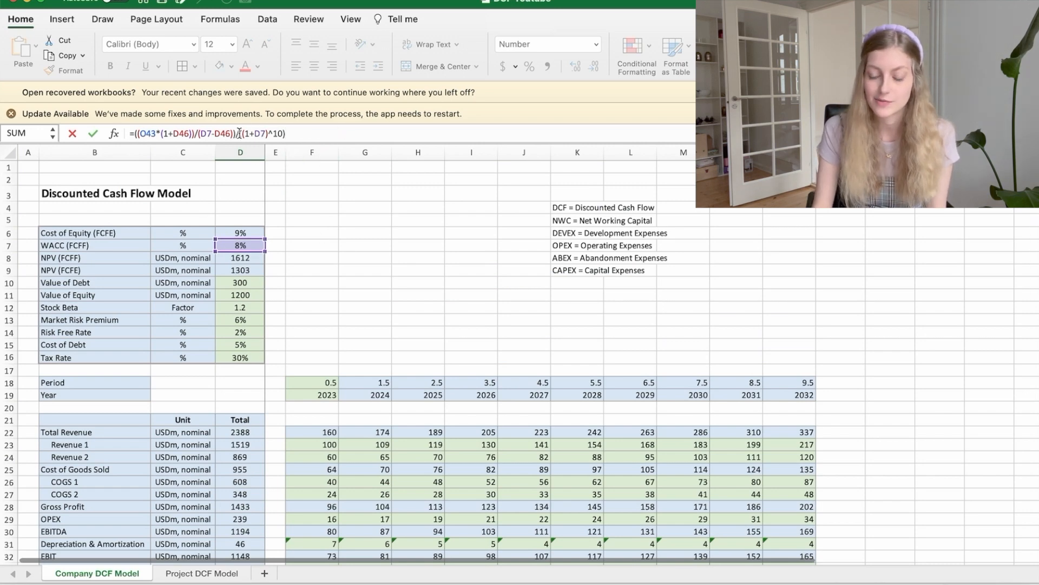
{"action": "scroll", "coordinate": [272, 264], "scroll_direction": "down", "scroll_amount": 10}
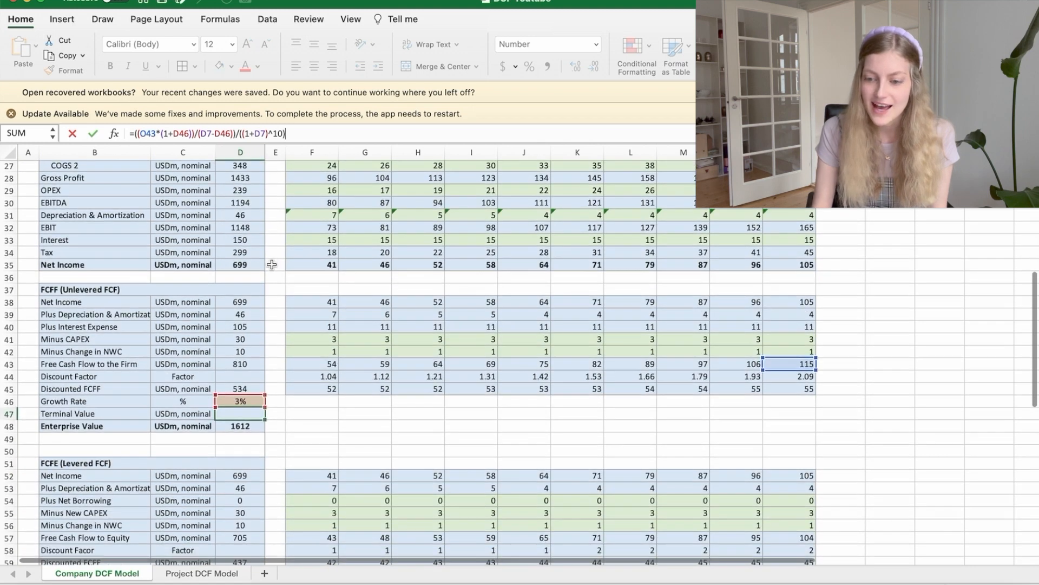
{"action": "key", "text": "Return"}
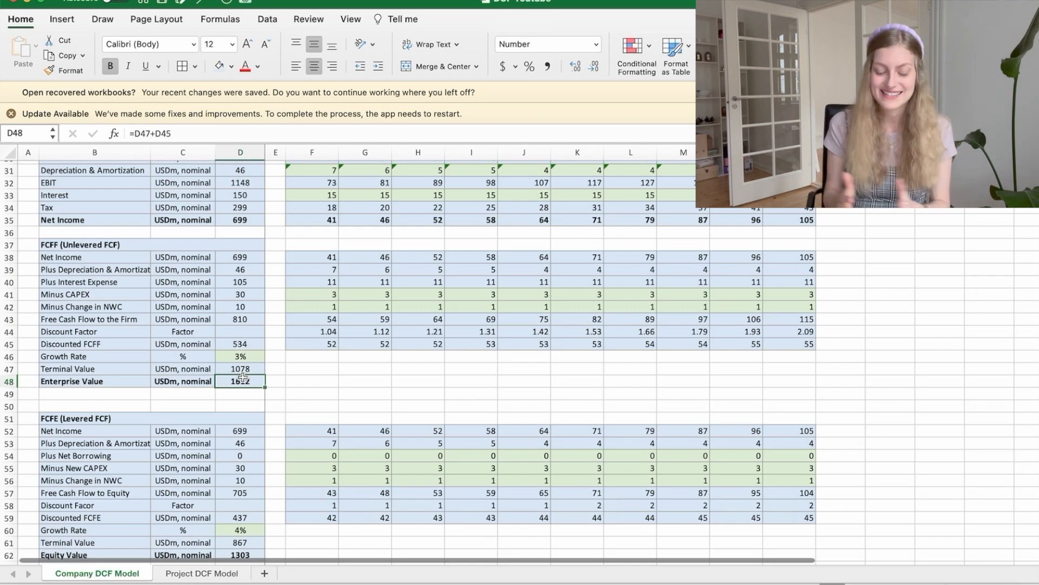
Step: Inspect the FCFF Enterprise Value formula, and view the FCFE (Levered FCF) section beneath it
{"action": "left_click", "coordinate": [224, 132]}
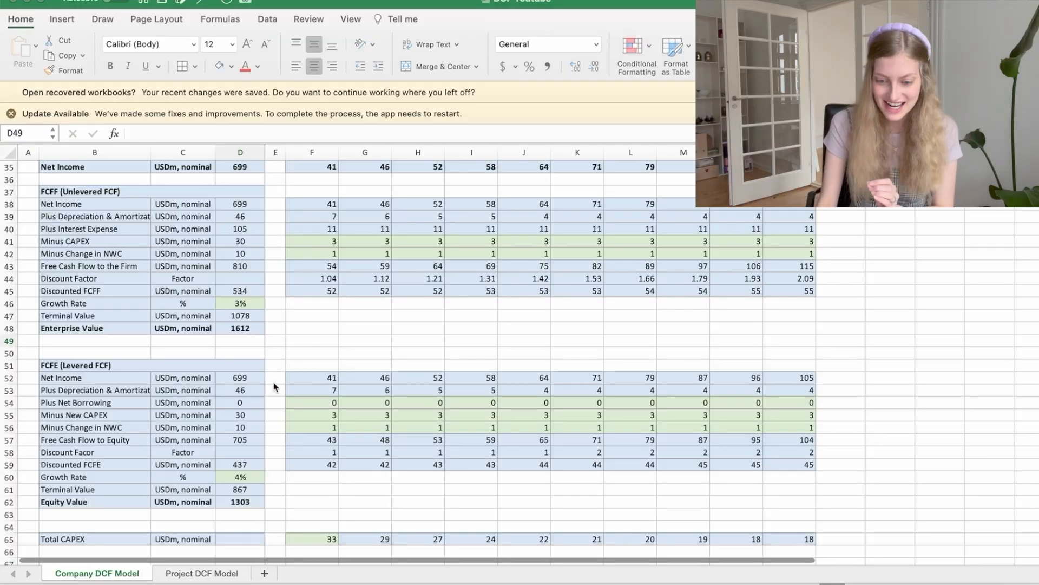
{"action": "scroll", "coordinate": [186, 457], "scroll_direction": "down", "scroll_amount": 5}
{"action": "scroll", "coordinate": [186, 458], "scroll_direction": "up", "scroll_amount": 3}
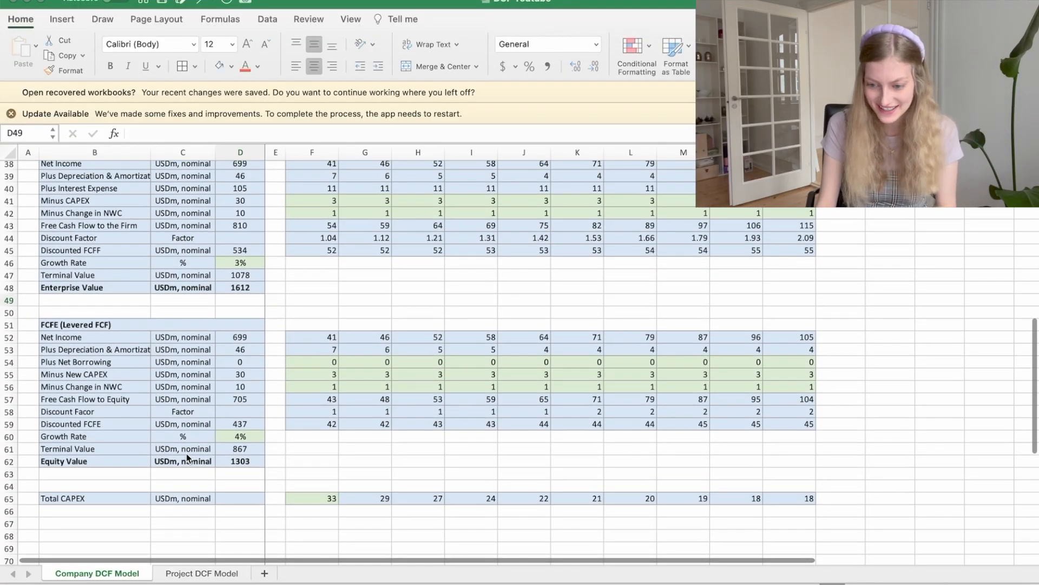
{"action": "left_click", "coordinate": [315, 335]}
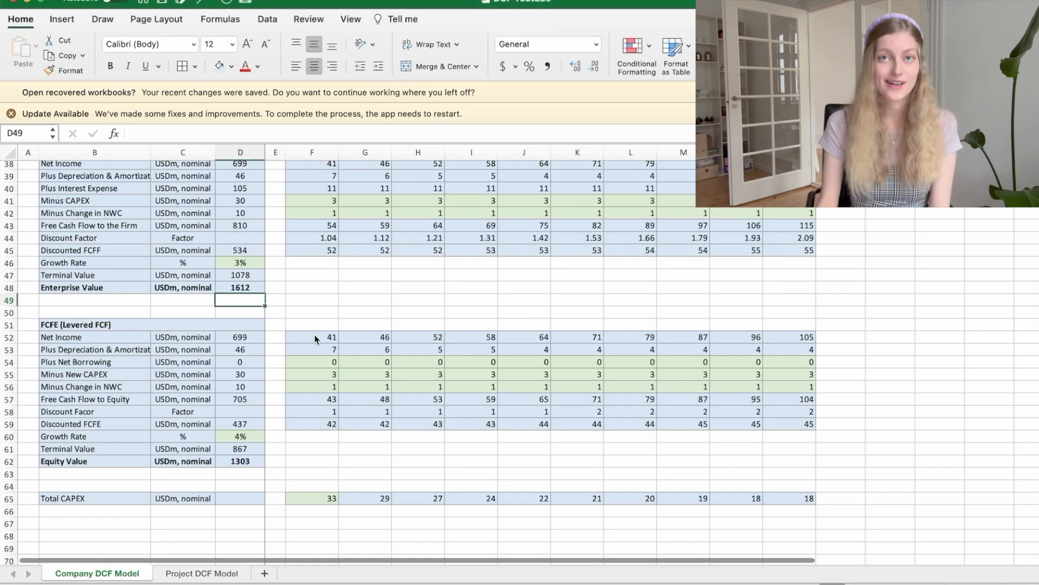
{"action": "scroll", "coordinate": [315, 335], "scroll_direction": "up", "scroll_amount": 3}
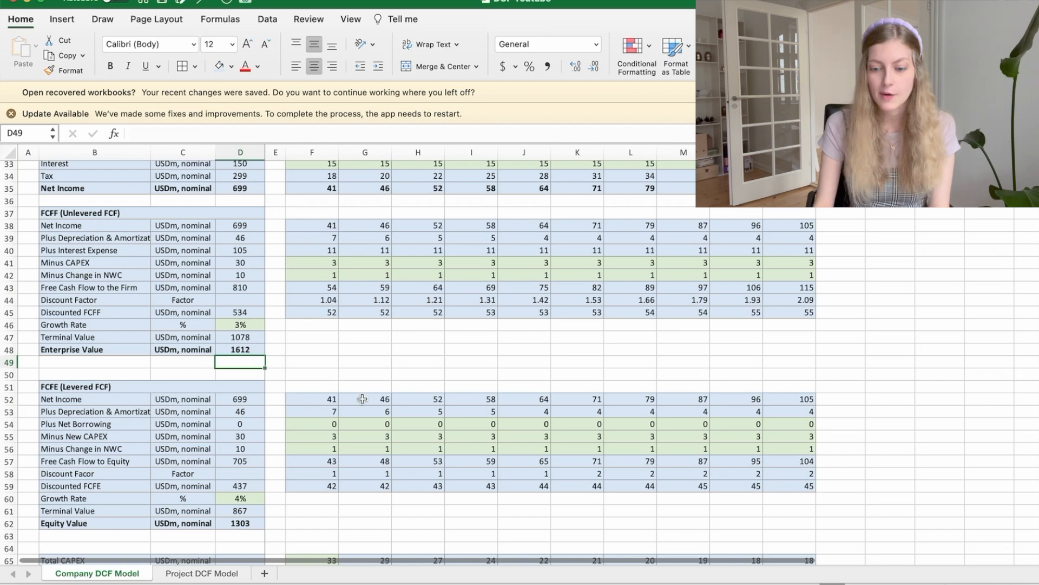
Step: Check the 2023 Plus Net Borrowing, Minus New CAPEX and Minus Change in NWC cells in the FCFE section
{"action": "left_click", "coordinate": [314, 422]}
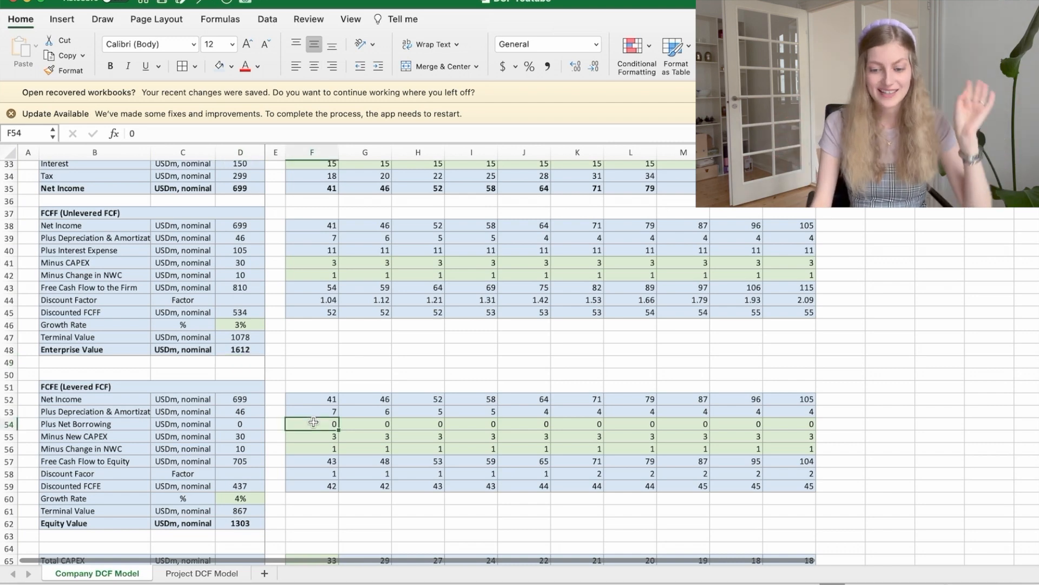
{"action": "key", "text": "Down"}
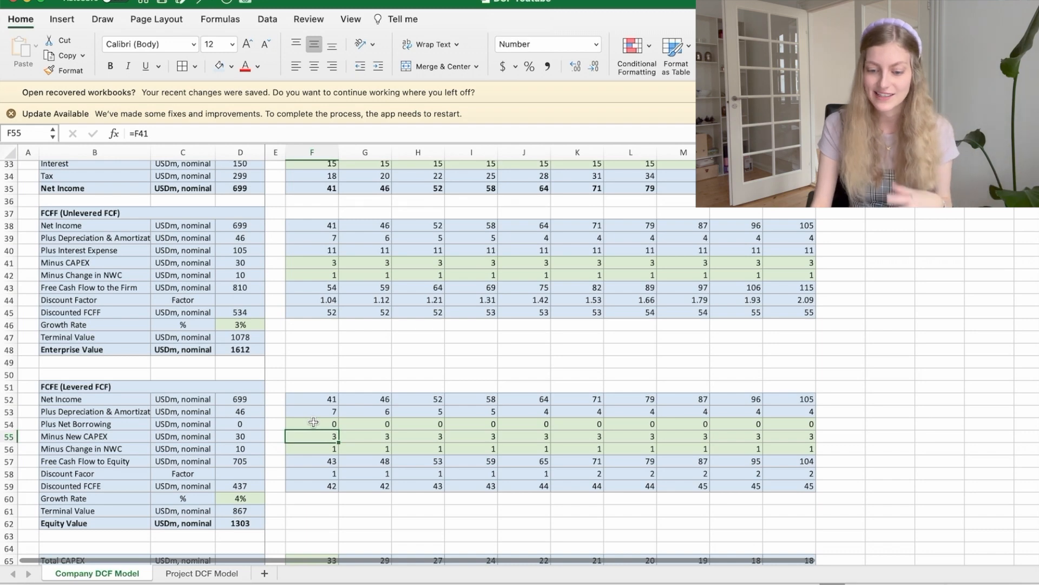
{"action": "key", "text": "Down"}
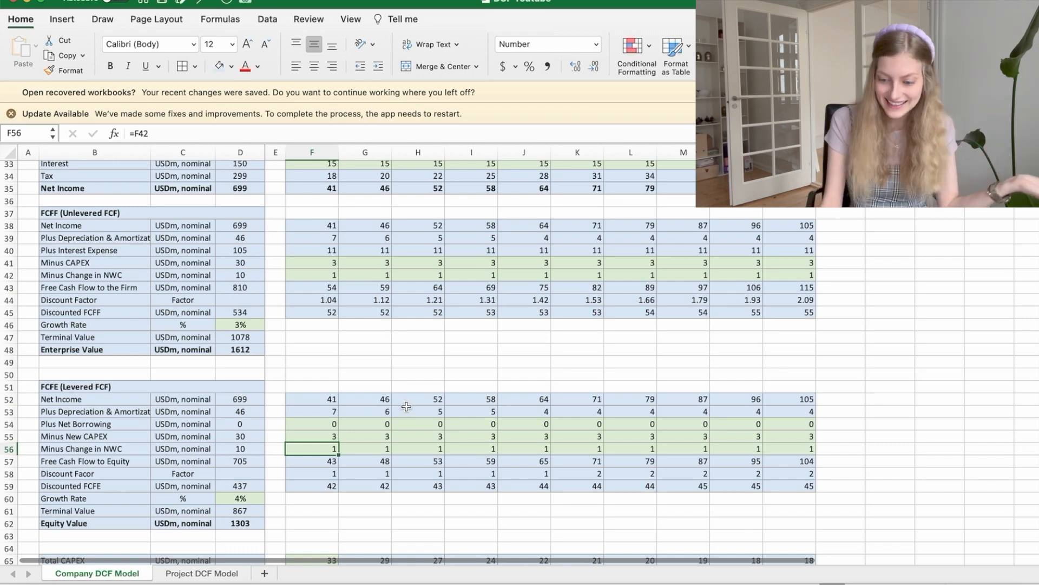
Step: Review the Free Cash Flow to Equity formulas across the forecast years
{"action": "key", "text": "Down"}
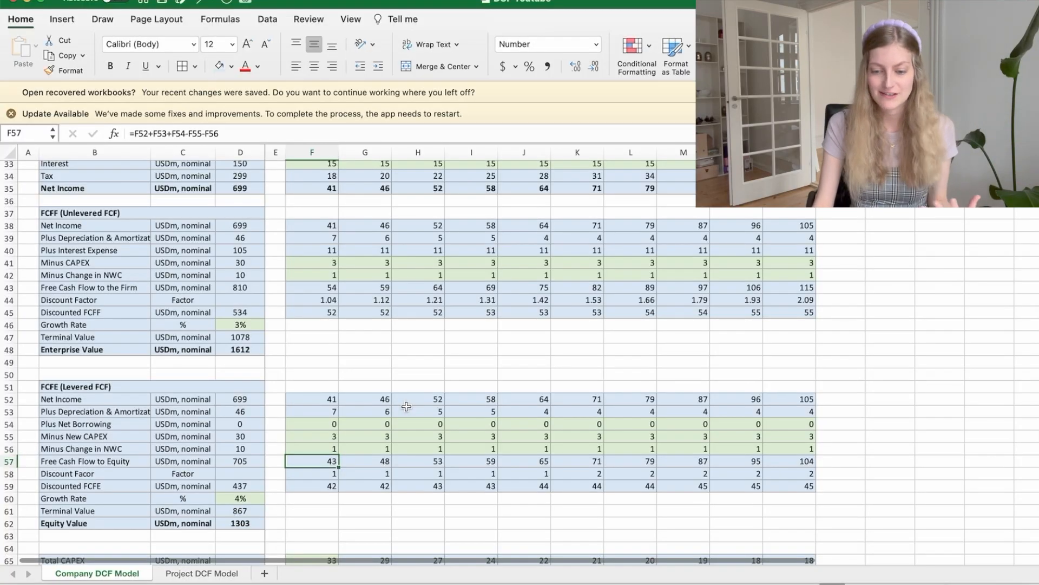
{"action": "key", "text": "Right"}
{"action": "key", "text": "Right"}
{"action": "key", "text": "Right"}
{"action": "key", "text": "Right"}
{"action": "key", "text": "Right"}
{"action": "key", "text": "Right"}
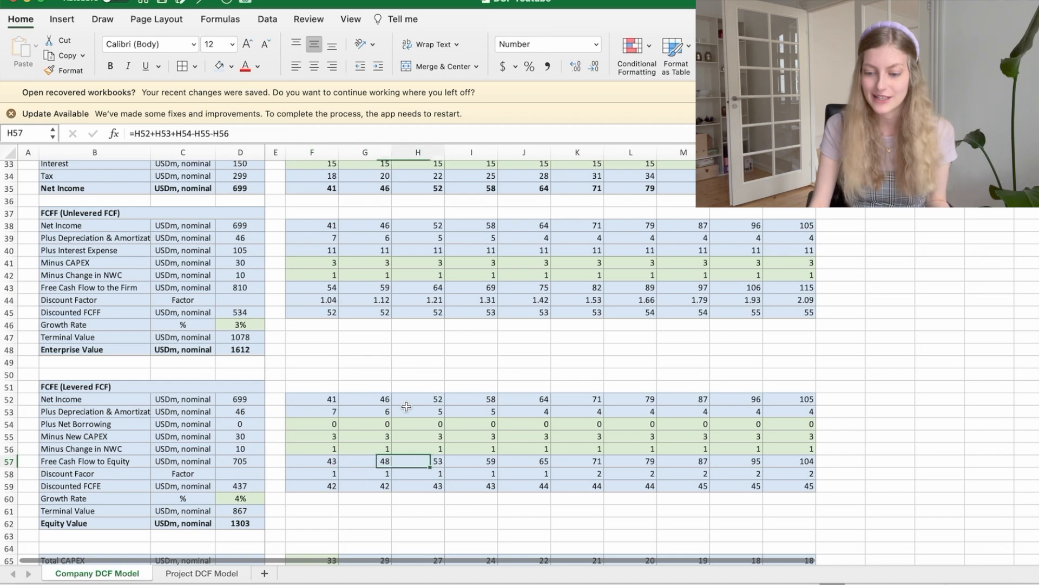
{"action": "key", "text": "Left"}
{"action": "key", "text": "Left"}
{"action": "key", "text": "Left"}
{"action": "key", "text": "Left"}
{"action": "key", "text": "Left"}
{"action": "key", "text": "Left"}
{"action": "key", "text": "Left"}
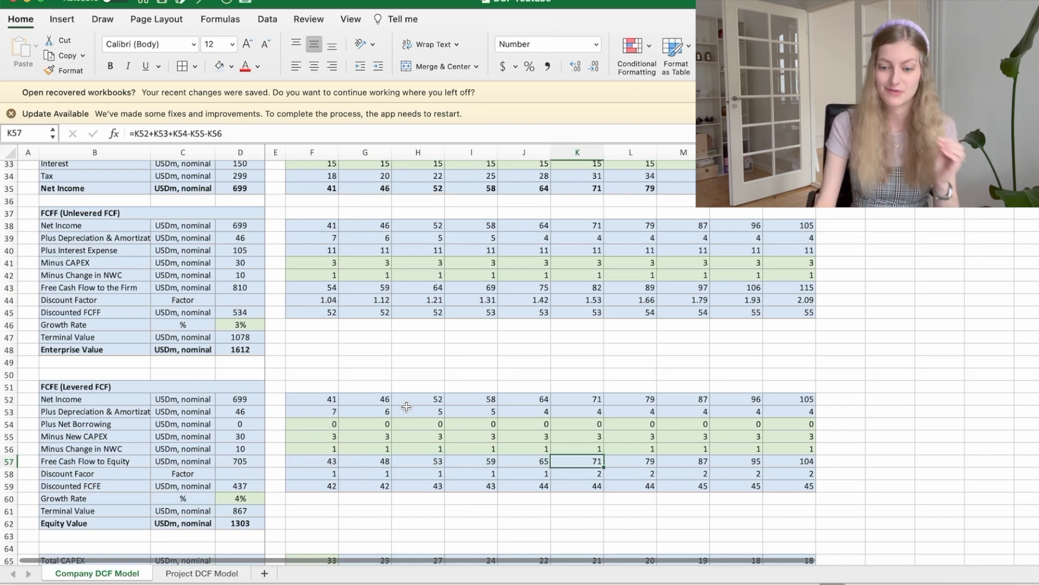
Step: Trace the 2023 Discount Factor formula in the FCFE section back to the Cost of Equity and Period cells
{"action": "key", "text": "Down"}
{"action": "key", "text": "Right"}
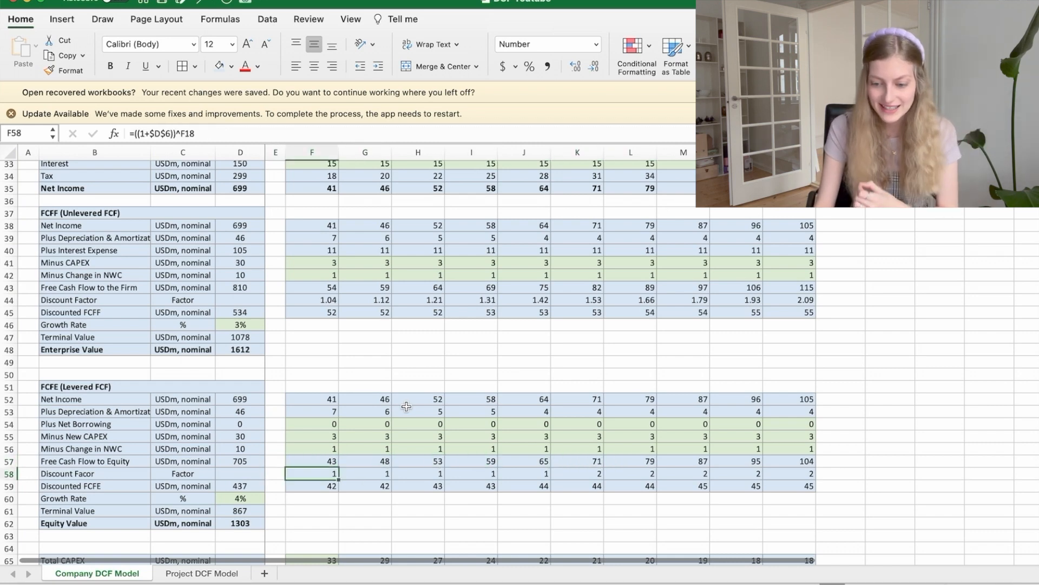
{"action": "left_click", "coordinate": [391, 133]}
{"action": "scroll", "coordinate": [398, 302], "scroll_direction": "up", "scroll_amount": 4}
{"action": "scroll", "coordinate": [398, 302], "scroll_direction": "up", "scroll_amount": 10}
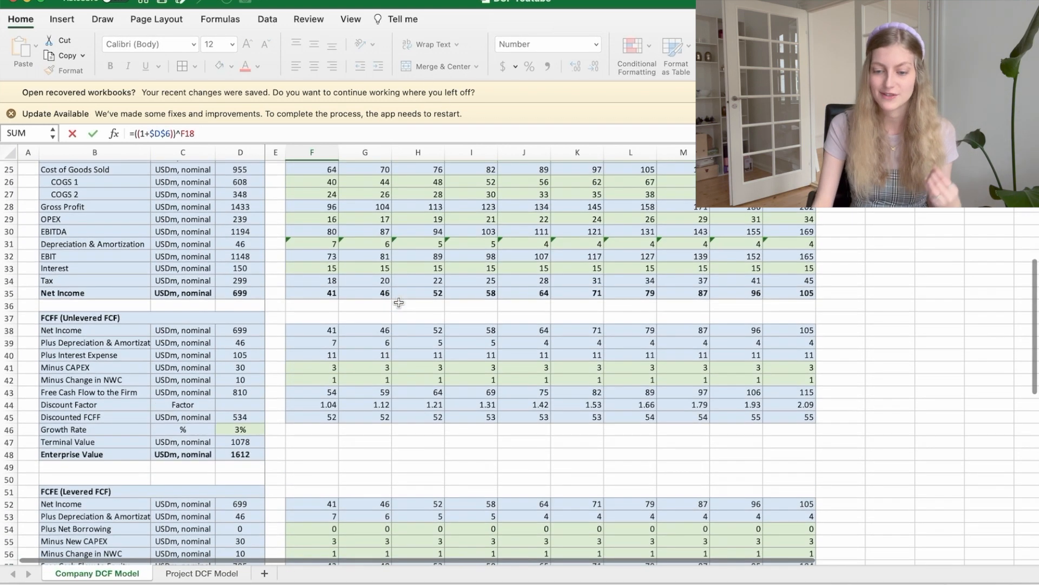
{"action": "scroll", "coordinate": [398, 302], "scroll_direction": "up", "scroll_amount": 1}
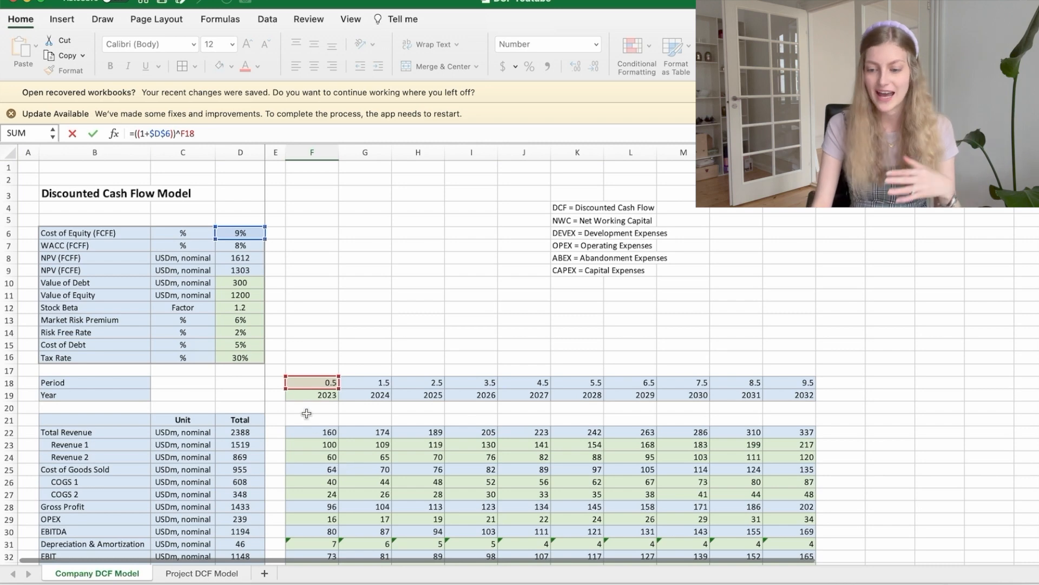
{"action": "key", "text": "Return"}
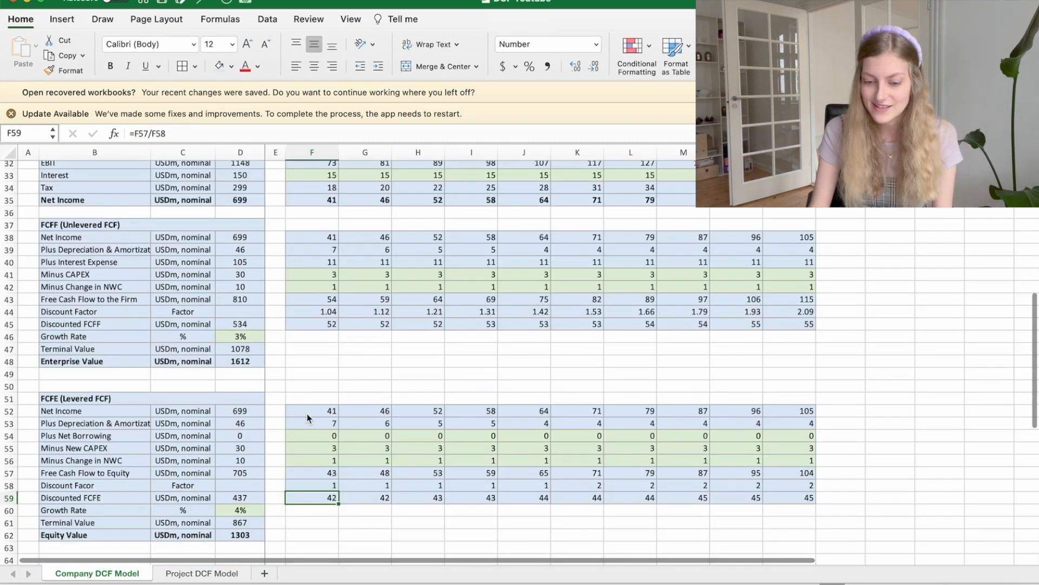
Step: Show the FCFE Discount Factor row with three decimal places for 2023 through 2032
{"action": "key", "text": "Up"}
{"action": "key", "text": "Right"}
{"action": "key", "text": "Right"}
{"action": "key", "text": "Right"}
{"action": "key", "text": "Right"}
{"action": "key", "text": "Right"}
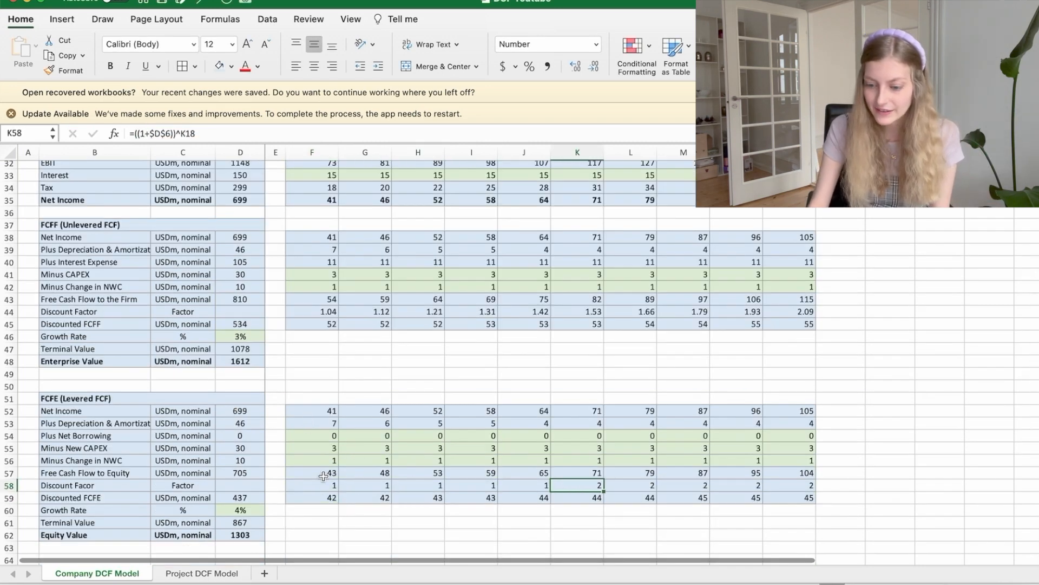
{"action": "left_click_drag", "start_coordinate": [305, 481], "coordinate": [806, 484]}
{"action": "left_click", "coordinate": [575, 65]}
{"action": "left_click", "coordinate": [575, 65]}
{"action": "left_click", "coordinate": [575, 65]}
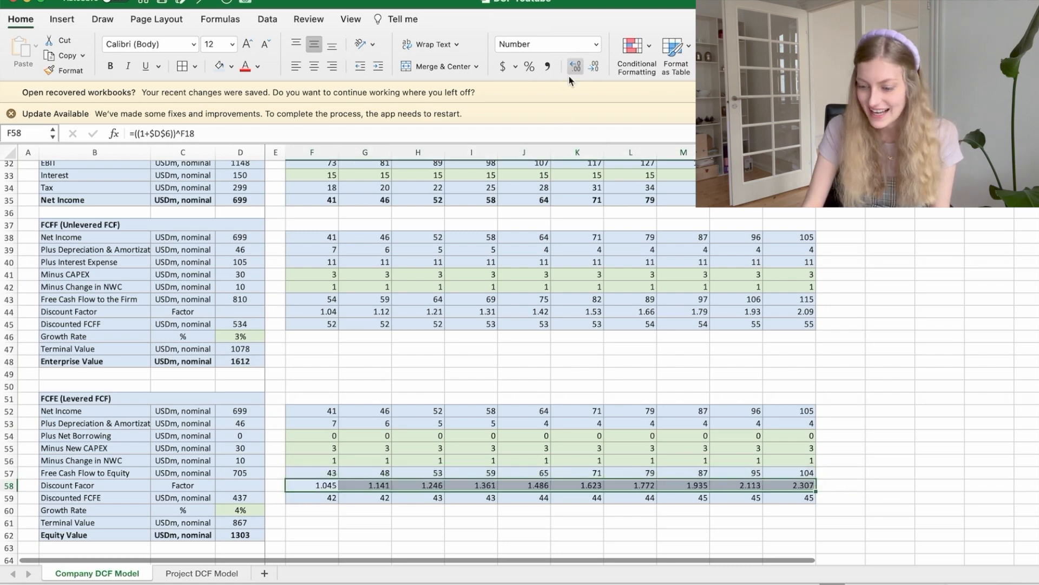
Step: Review the yearly Discounted FCFE formulas starting from 2023, and check the formula of their total
{"action": "left_click", "coordinate": [305, 507]}
{"action": "key", "text": "Up"}
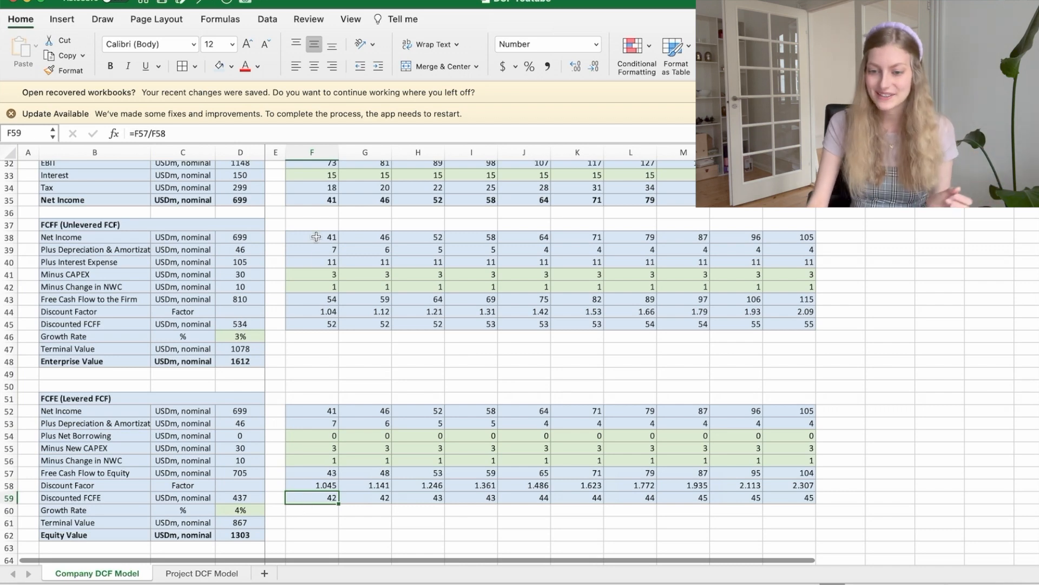
{"action": "left_click", "coordinate": [360, 136]}
{"action": "key", "text": "Tab"}
{"action": "key", "text": "Right"}
{"action": "key", "text": "Right"}
{"action": "key", "text": "Right"}
{"action": "key", "text": "Right"}
{"action": "key", "text": "Right"}
{"action": "key", "text": "Right"}
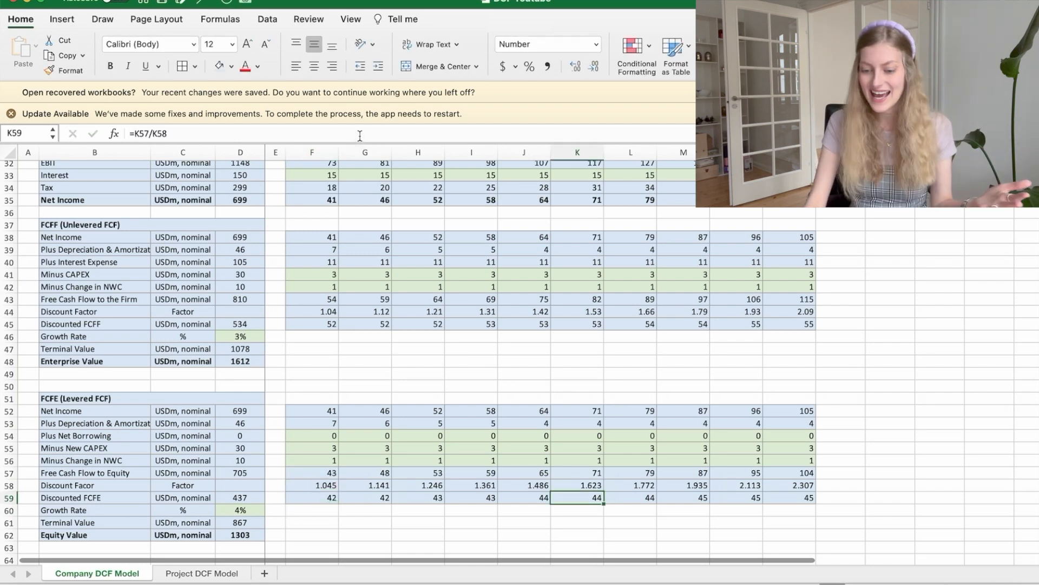
{"action": "key", "text": "Right"}
{"action": "key", "text": "Right"}
{"action": "key", "text": "Right"}
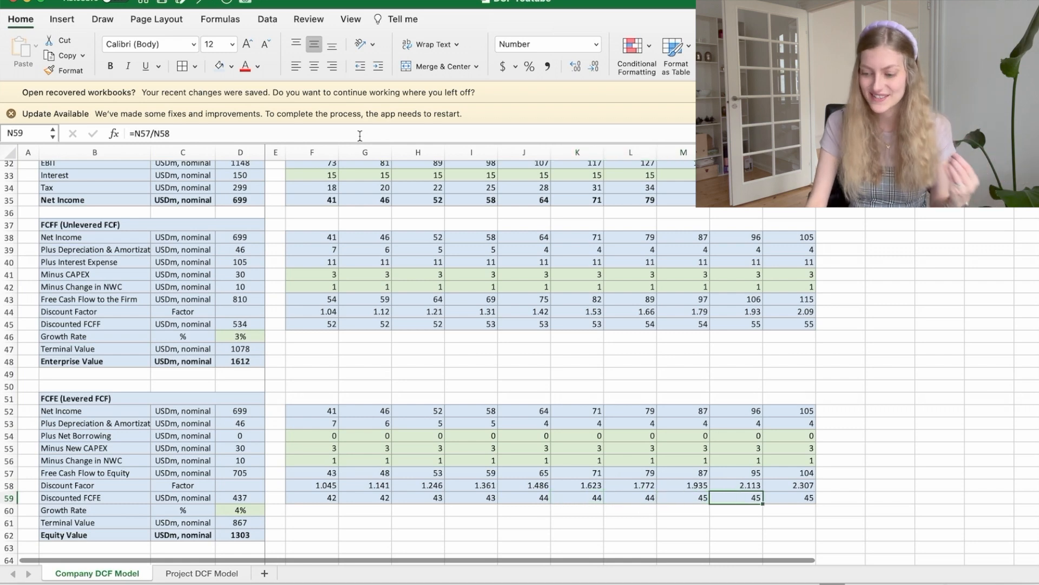
{"action": "left_click", "coordinate": [238, 498]}
{"action": "scroll", "coordinate": [237, 498], "scroll_direction": "down", "scroll_amount": 3}
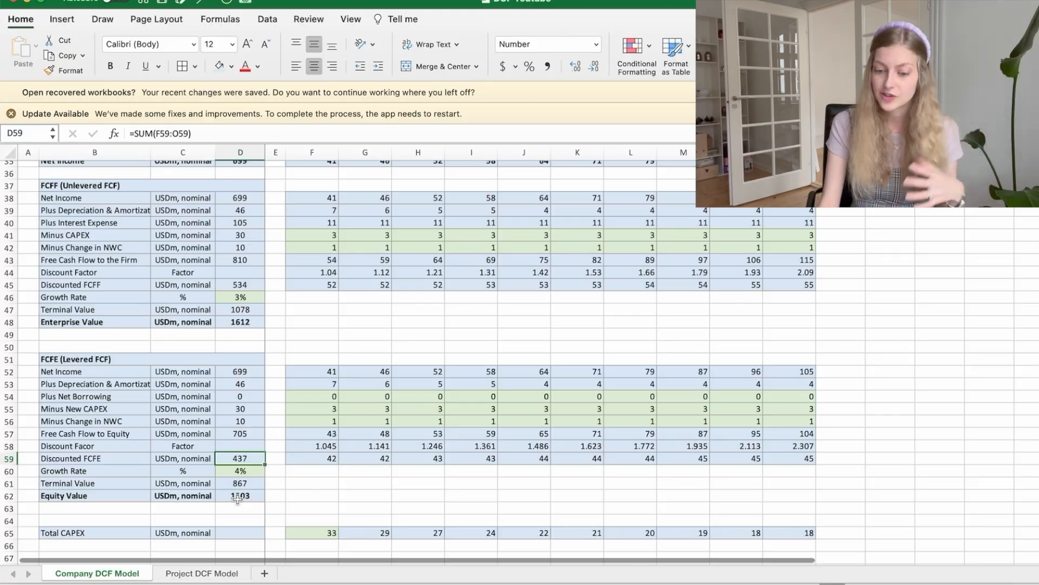
Step: Trace the FCFE Terminal Value formula to the 2032 Free Cash Flow to Equity and the FCFE Growth Rate
{"action": "key", "text": "Down"}
{"action": "key", "text": "Down"}
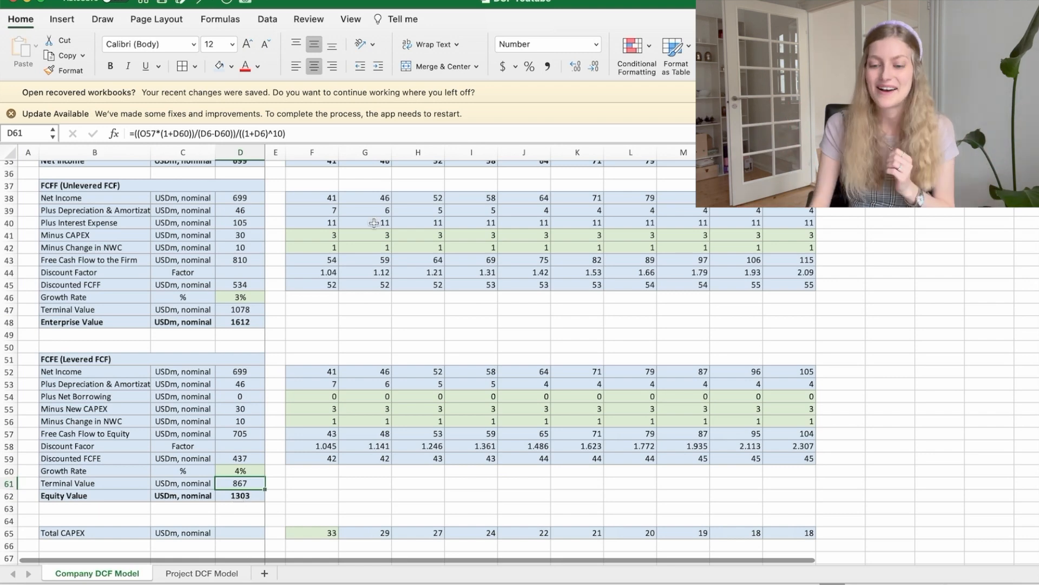
{"action": "left_click", "coordinate": [337, 131]}
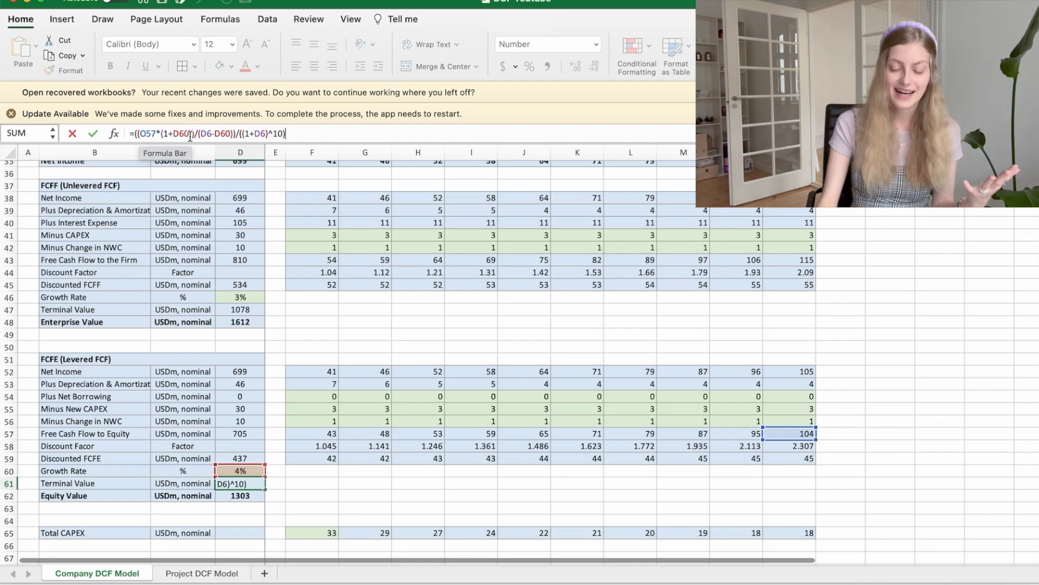
{"action": "key", "text": "Return"}
Step: Check the Cost of Equity (FCFE) formula in the model's input block
{"action": "scroll", "coordinate": [407, 374], "scroll_direction": "up", "scroll_amount": 10}
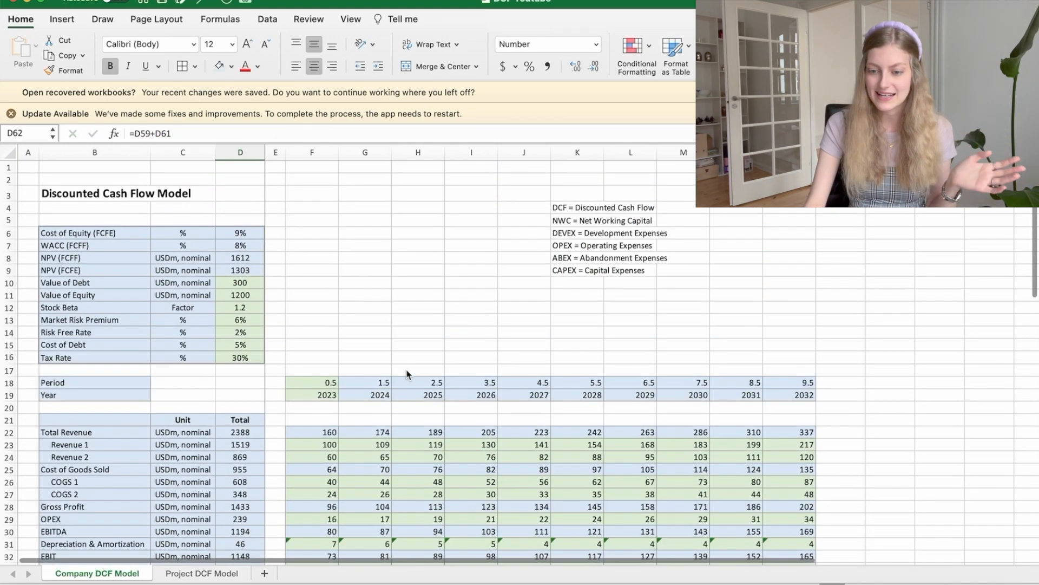
{"action": "left_click", "coordinate": [240, 233]}
{"action": "scroll", "coordinate": [241, 228], "scroll_direction": "down", "scroll_amount": 5}
{"action": "scroll", "coordinate": [241, 228], "scroll_direction": "down", "scroll_amount": 5}
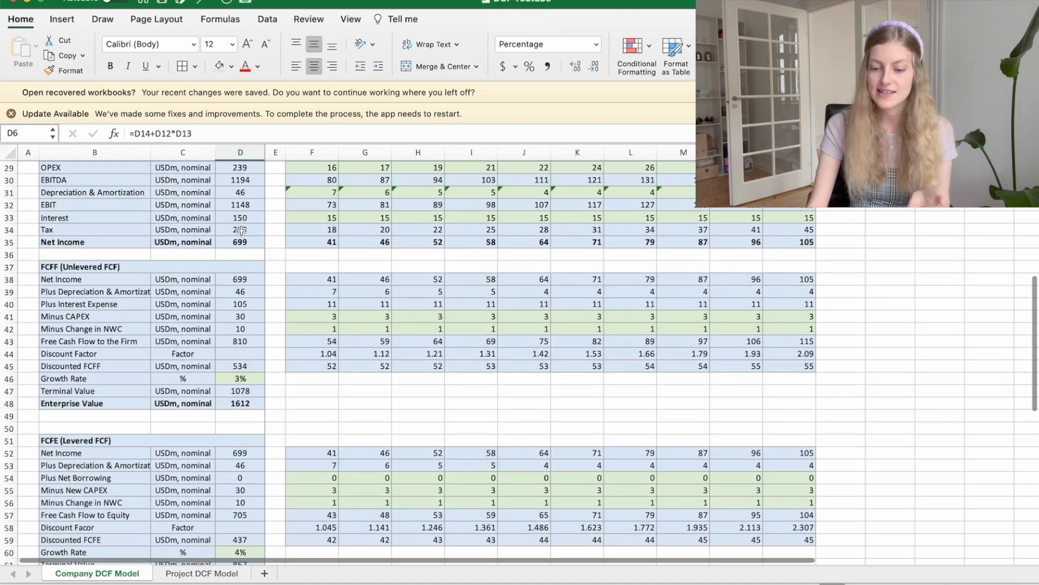
{"action": "scroll", "coordinate": [244, 379], "scroll_direction": "down", "scroll_amount": 2}
Step: Check the FCFE Growth Rate, and highlight the (1+D6)^10 discounting part of the FCFE Terminal Value formula
{"action": "left_click", "coordinate": [246, 504]}
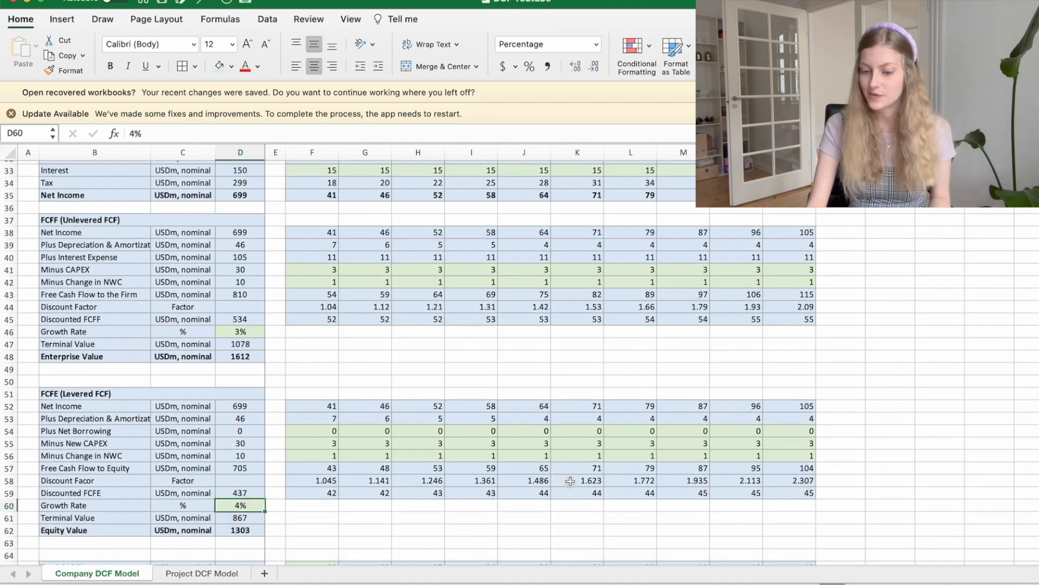
{"action": "left_click", "coordinate": [233, 518]}
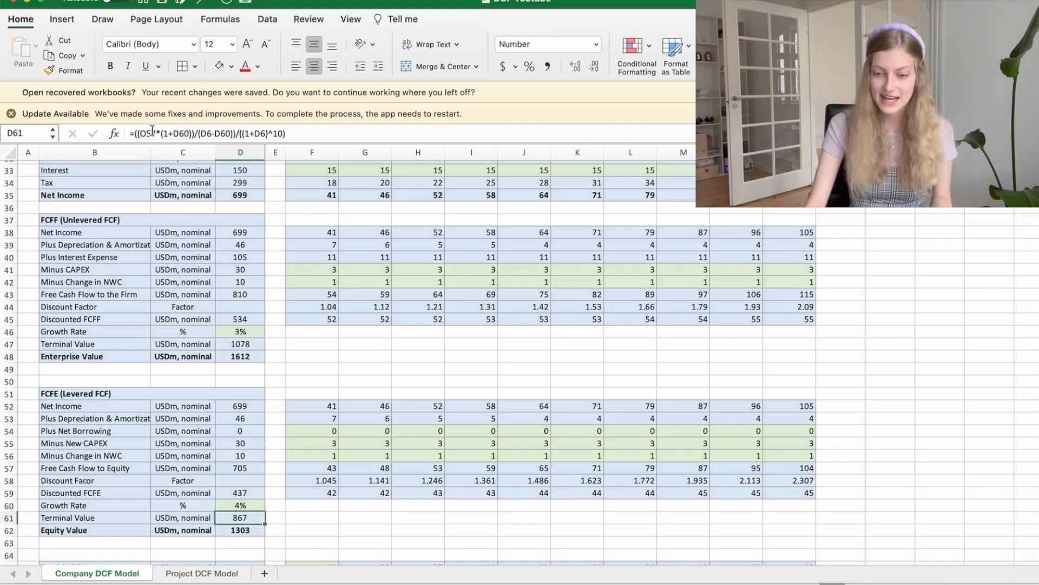
{"action": "left_click_drag", "start_coordinate": [300, 135], "coordinate": [238, 134]}
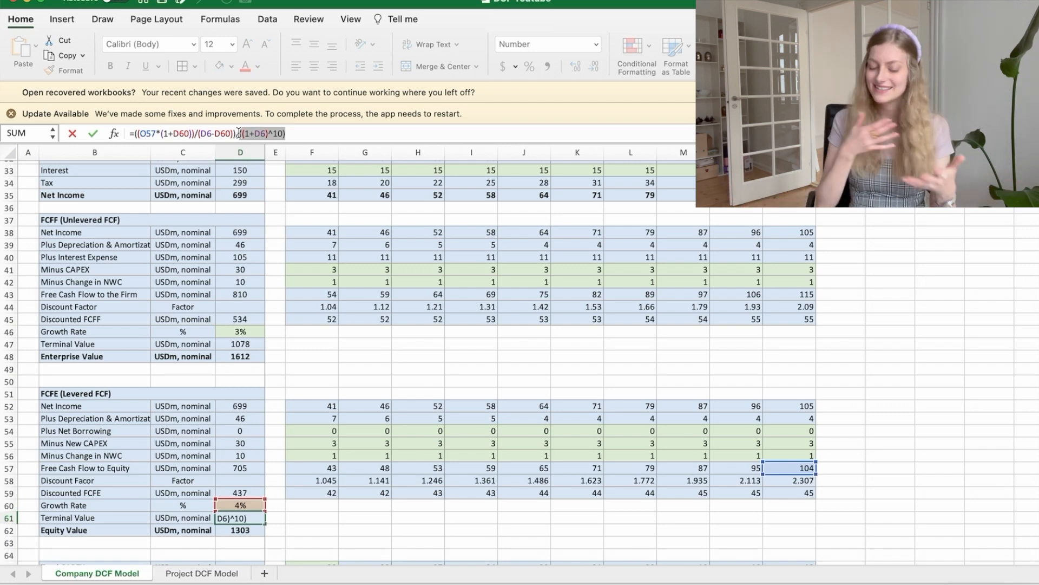
Step: Close the FCFE Terminal Value formula, and check the formulas of the total Discounted FCFE and the Equity Value
{"action": "key", "text": "Return"}
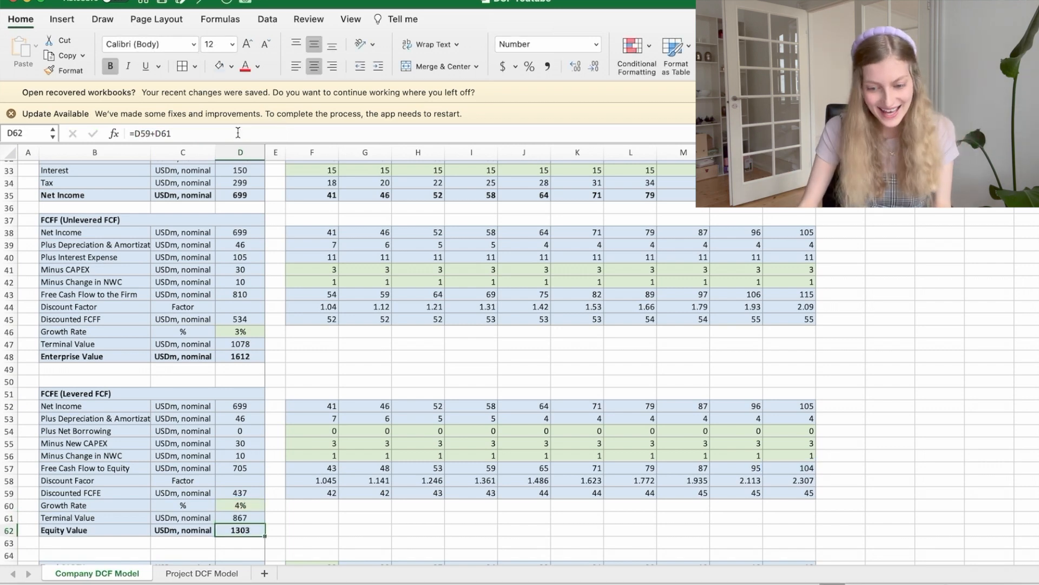
{"action": "left_click", "coordinate": [238, 492]}
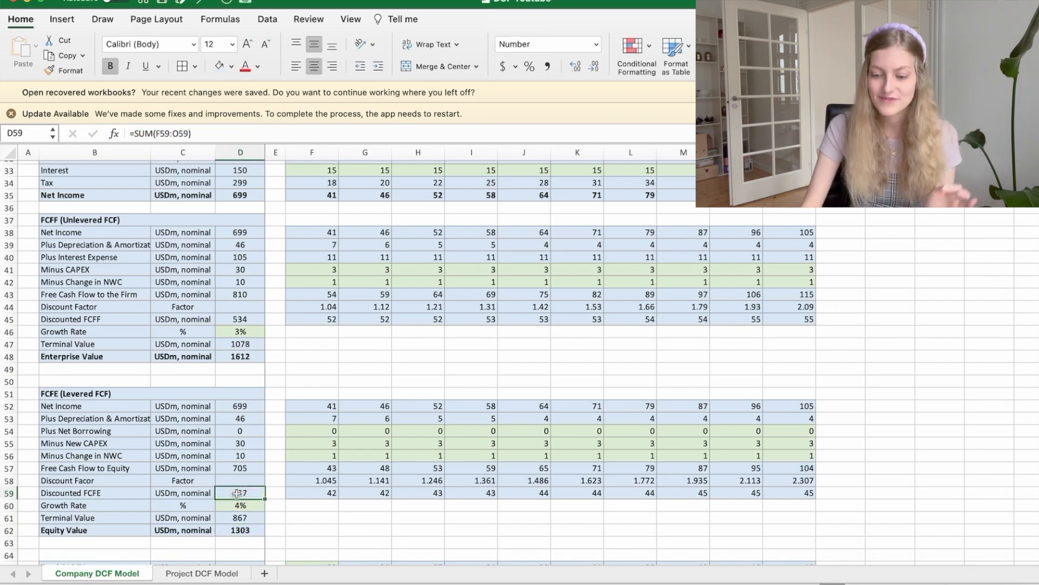
{"action": "scroll", "coordinate": [235, 476], "scroll_direction": "down", "scroll_amount": 2}
{"action": "left_click", "coordinate": [233, 473]}
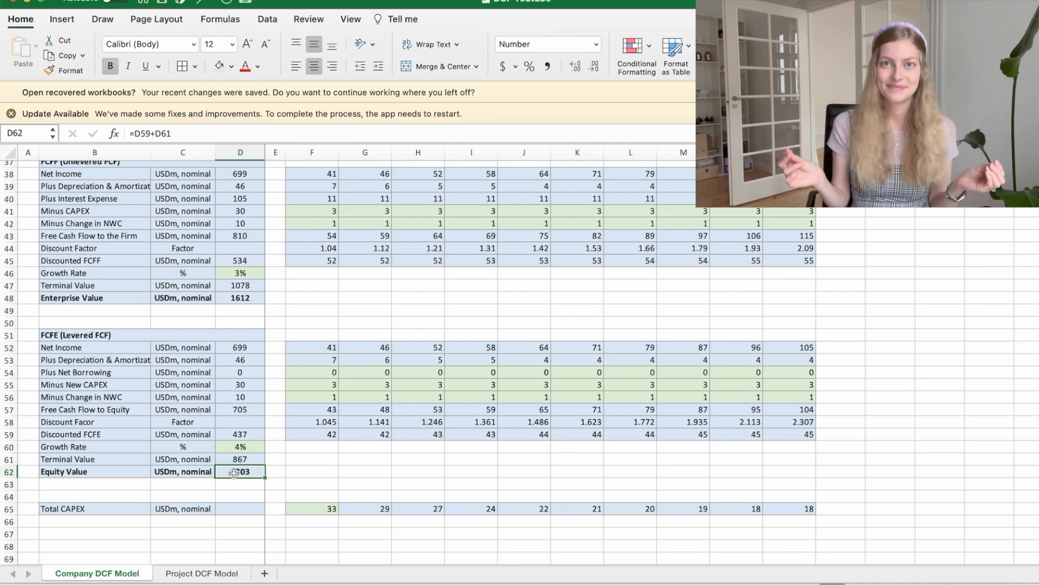
Step: Return to the model's input block and check its Value of Debt and Value of Equity inputs
{"action": "scroll", "coordinate": [233, 473], "scroll_direction": "up", "scroll_amount": 10}
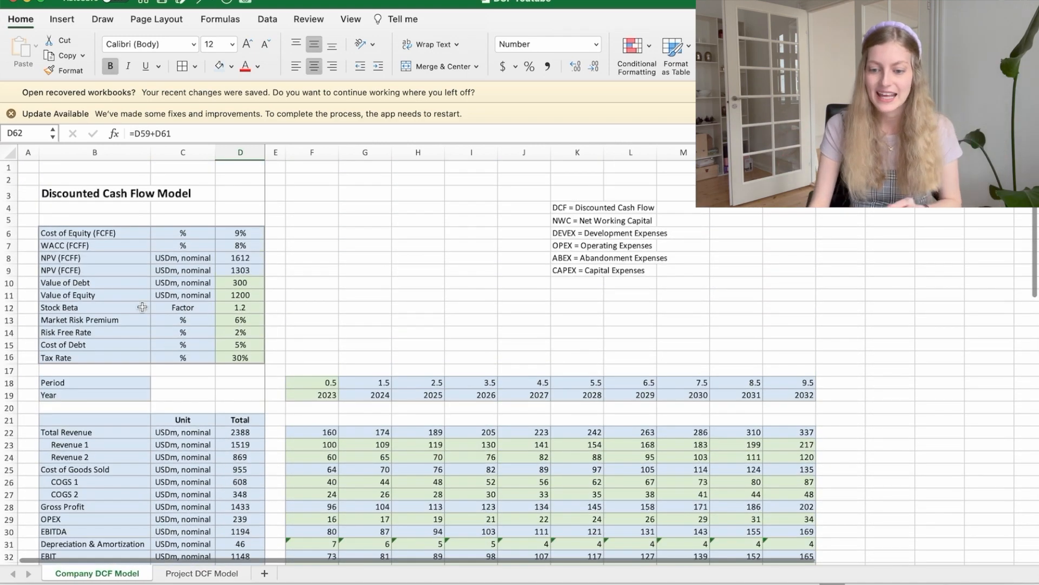
{"action": "scroll", "coordinate": [141, 307], "scroll_direction": "up", "scroll_amount": 5}
{"action": "left_click_drag", "start_coordinate": [79, 257], "coordinate": [475, 479]}
{"action": "left_click", "coordinate": [431, 410]}
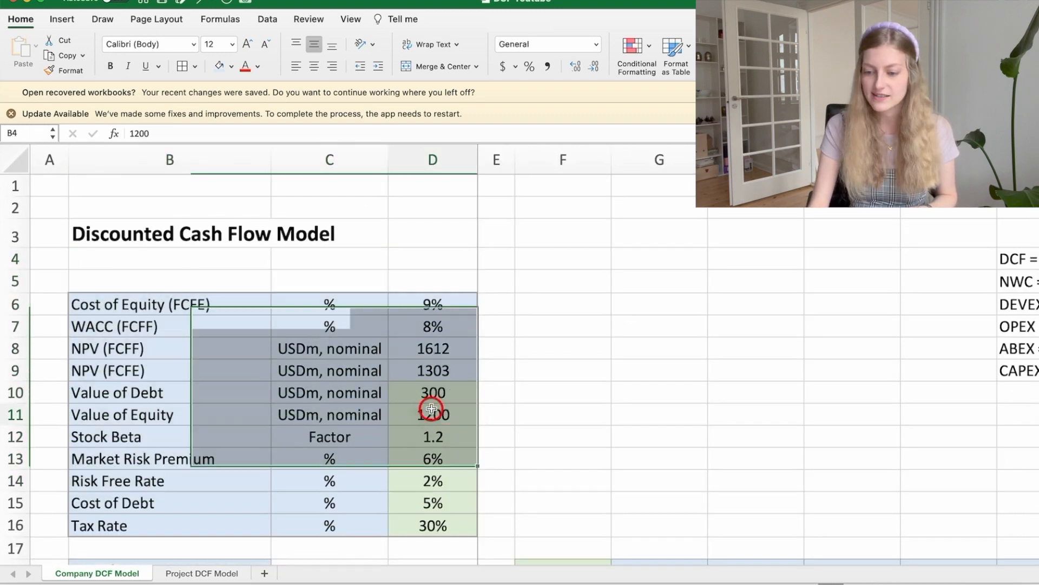
{"action": "key", "text": "Up"}
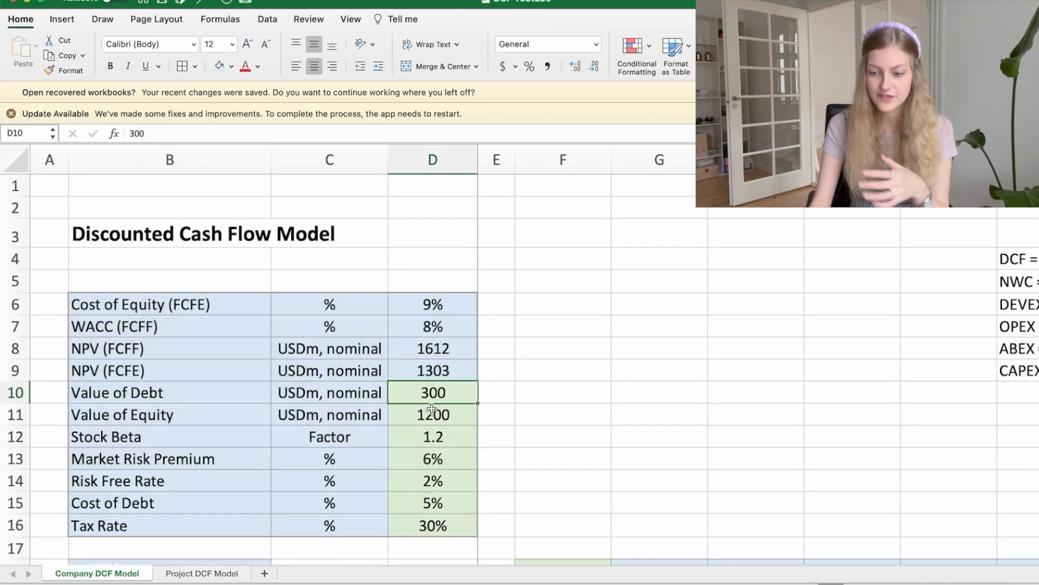
{"action": "left_click", "coordinate": [432, 409]}
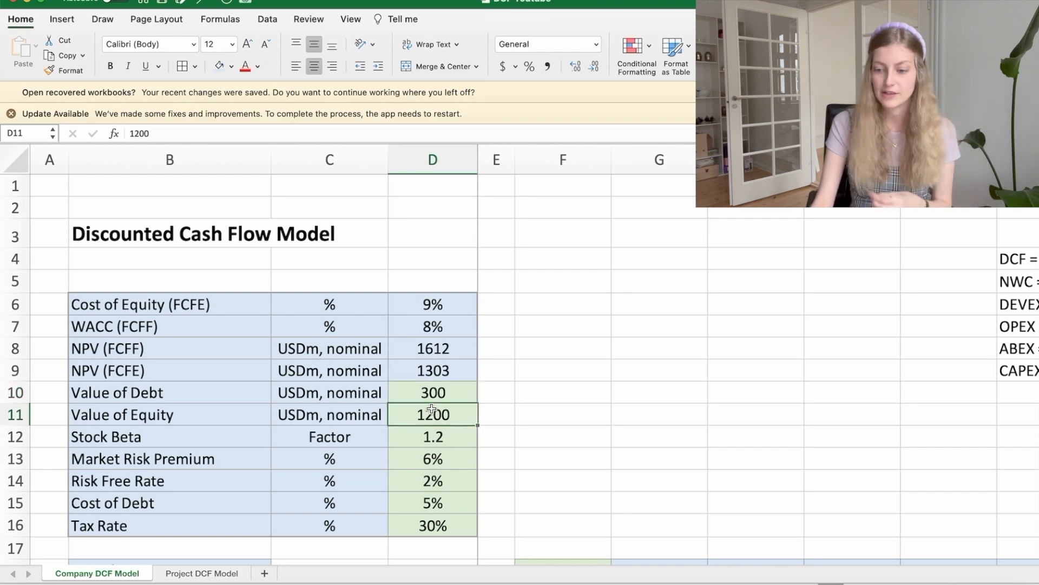
Step: Check which cells the NPV (FCFE) and NPV (FCFF) formulas in the input block refer to, and compare the two
{"action": "key", "text": "Up"}
{"action": "key", "text": "Up"}
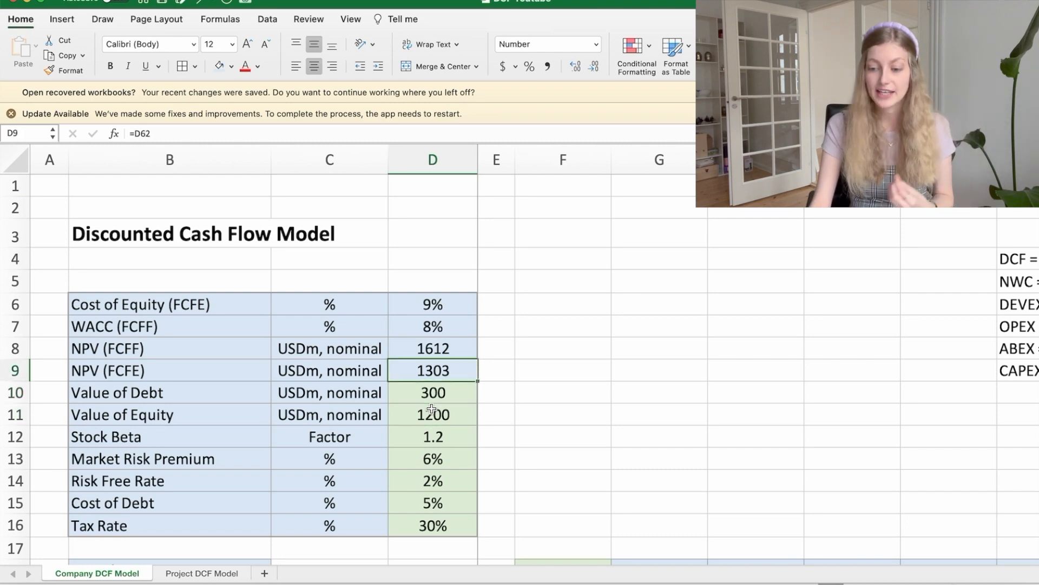
{"action": "key", "text": "Up"}
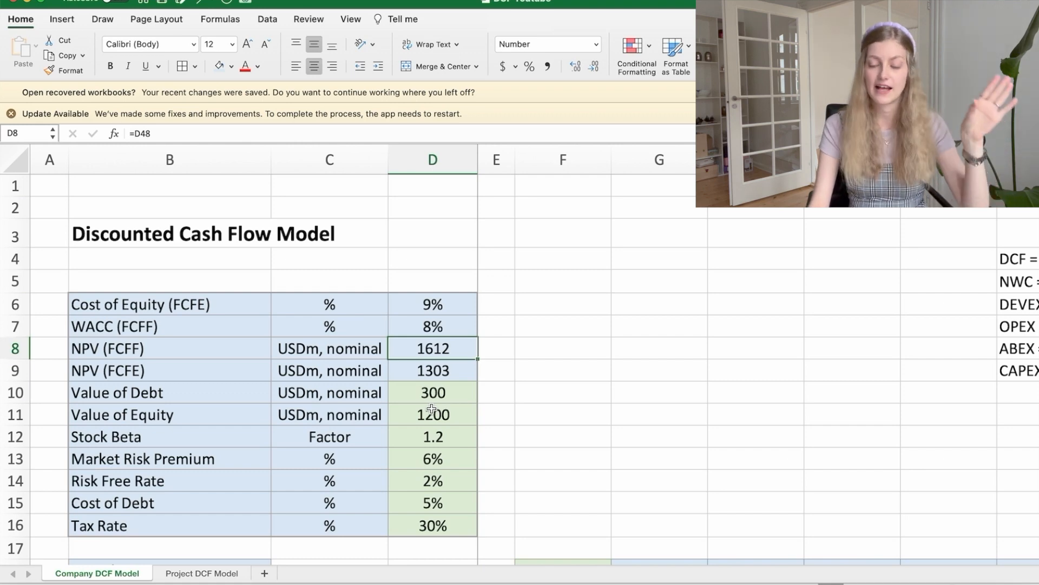
{"action": "key", "text": "Down"}
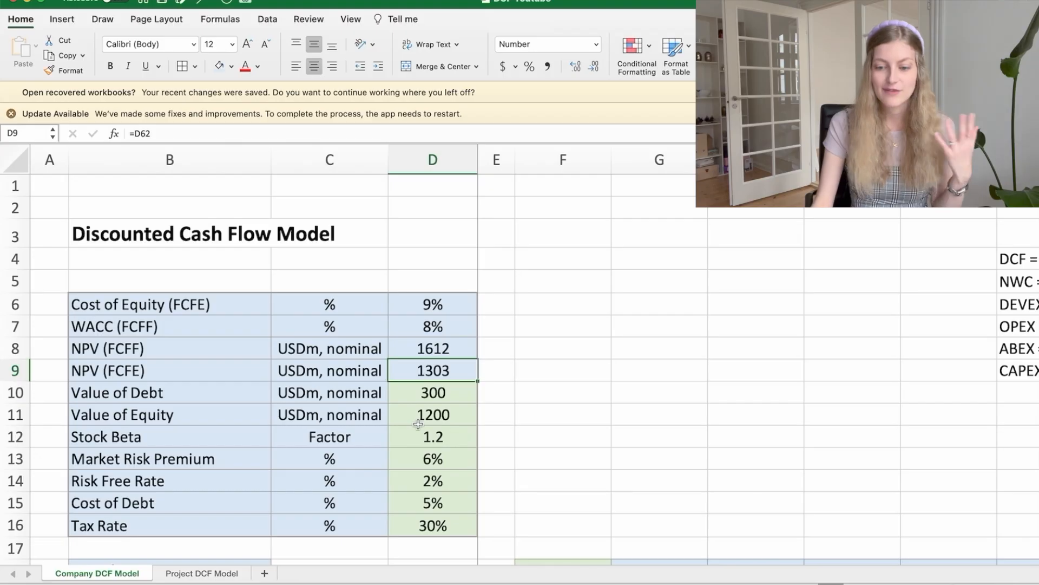
{"action": "key", "text": "Up"}
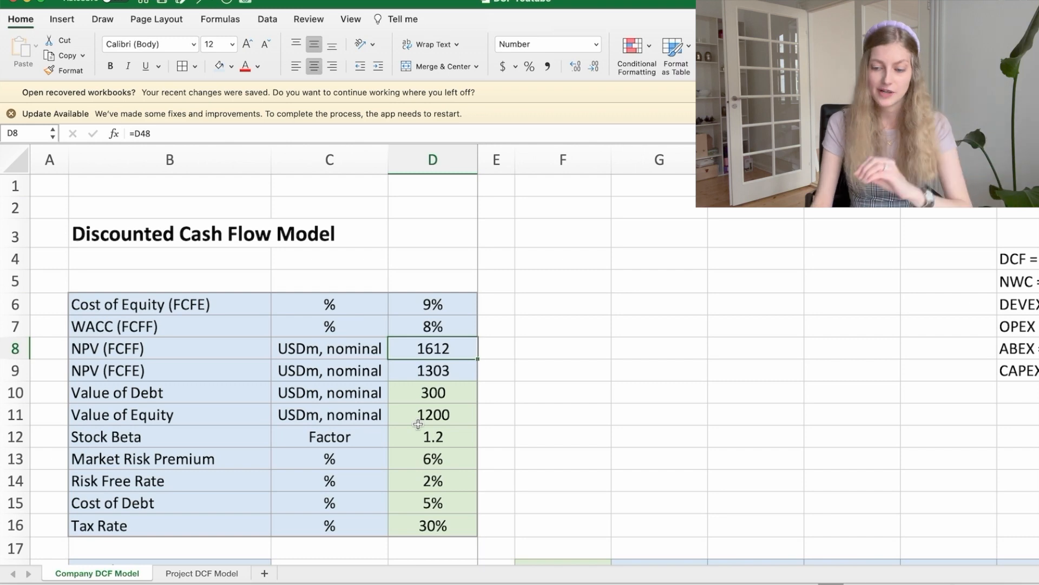
{"action": "key", "text": "Down"}
{"action": "key", "text": "Up"}
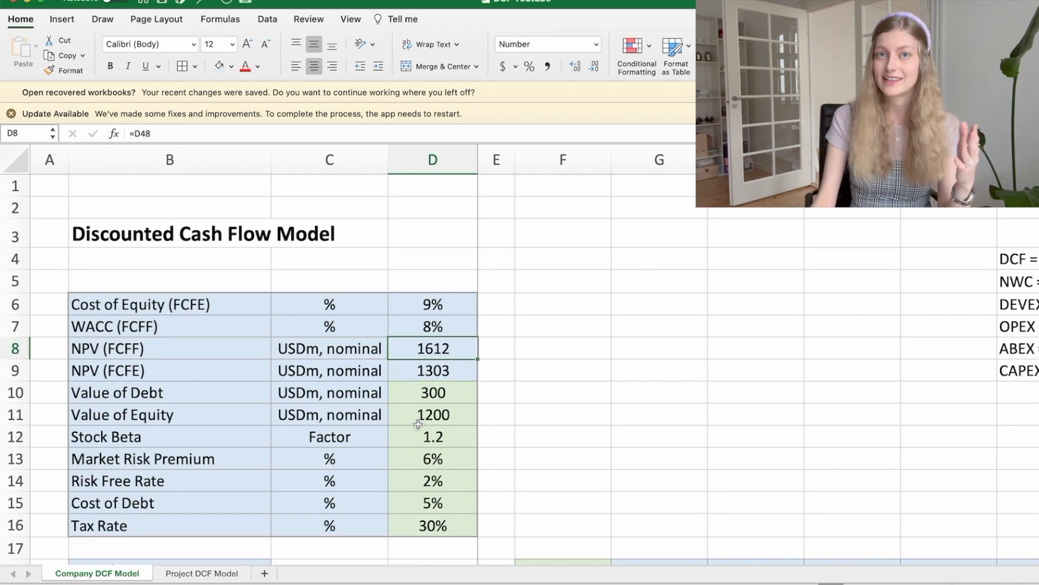
Step: Compare the Value of Debt input with the NPV (FCFE) and NPV (FCFF) cells above it
{"action": "key", "text": "Down"}
{"action": "key", "text": "Down"}
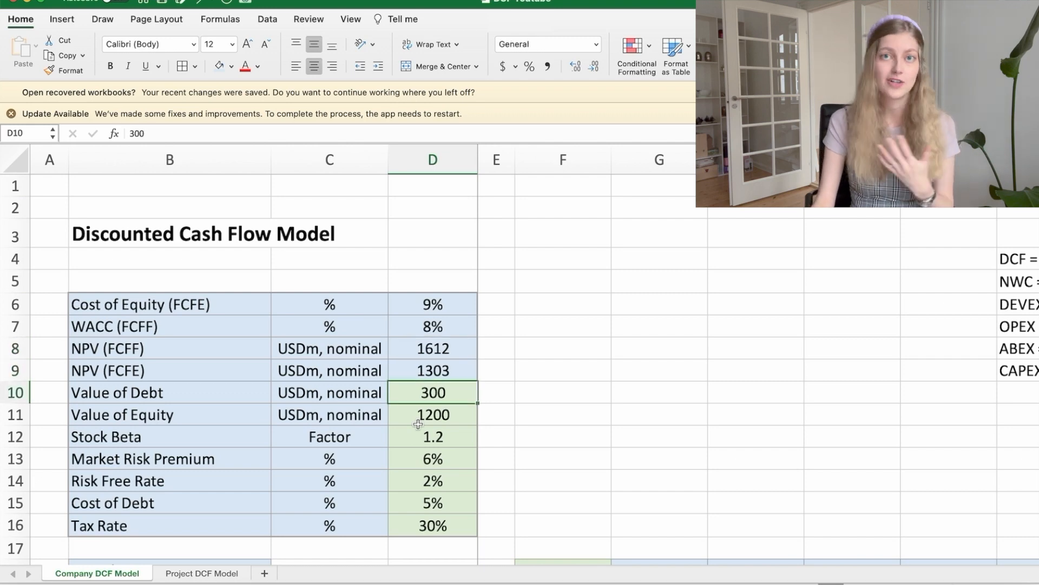
{"action": "key", "text": "Up"}
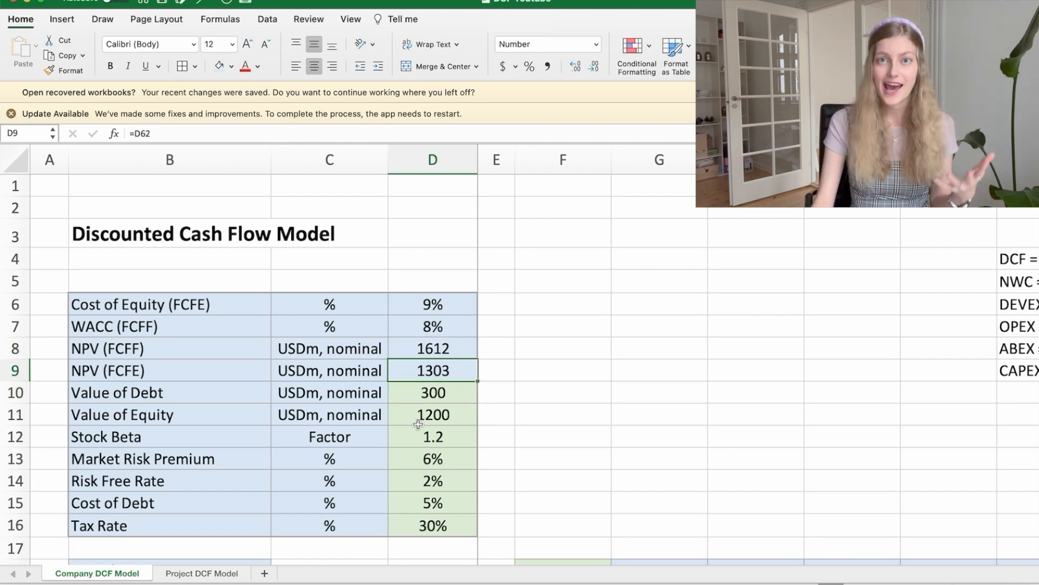
{"action": "key", "text": "Up"}
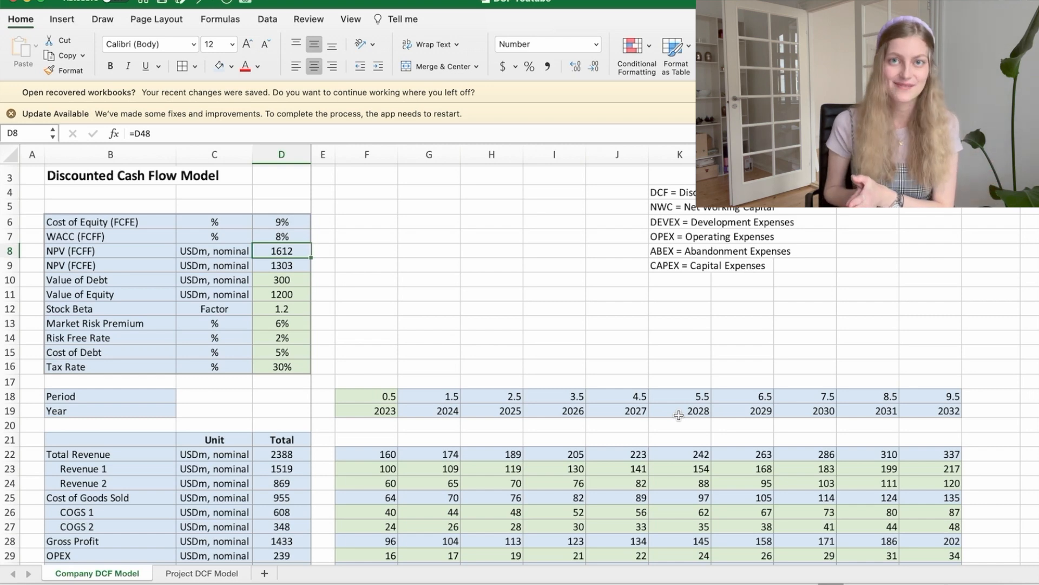
Step: Highlight the Period and Year rows from 2023 to 2032 to examine the forecast timeline, and clear the selection
{"action": "left_click", "coordinate": [899, 339]}
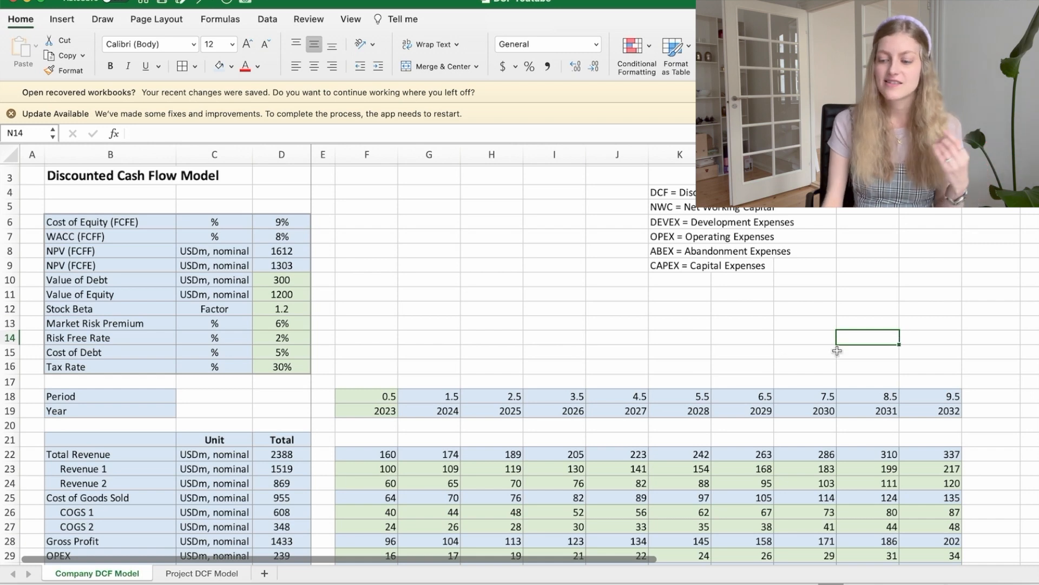
{"action": "left_click_drag", "start_coordinate": [371, 378], "coordinate": [967, 422]}
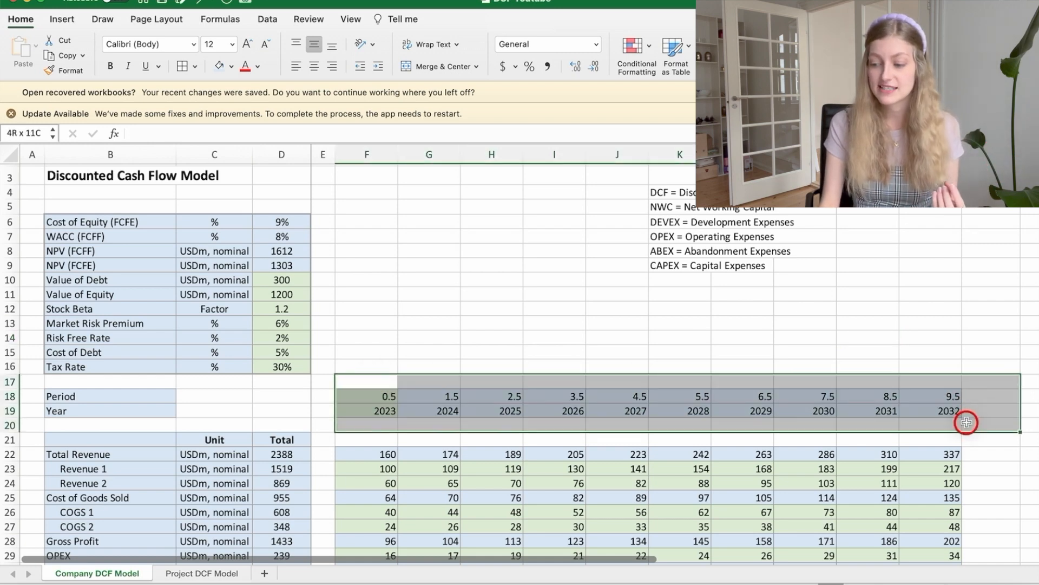
{"action": "left_click", "coordinate": [941, 370]}
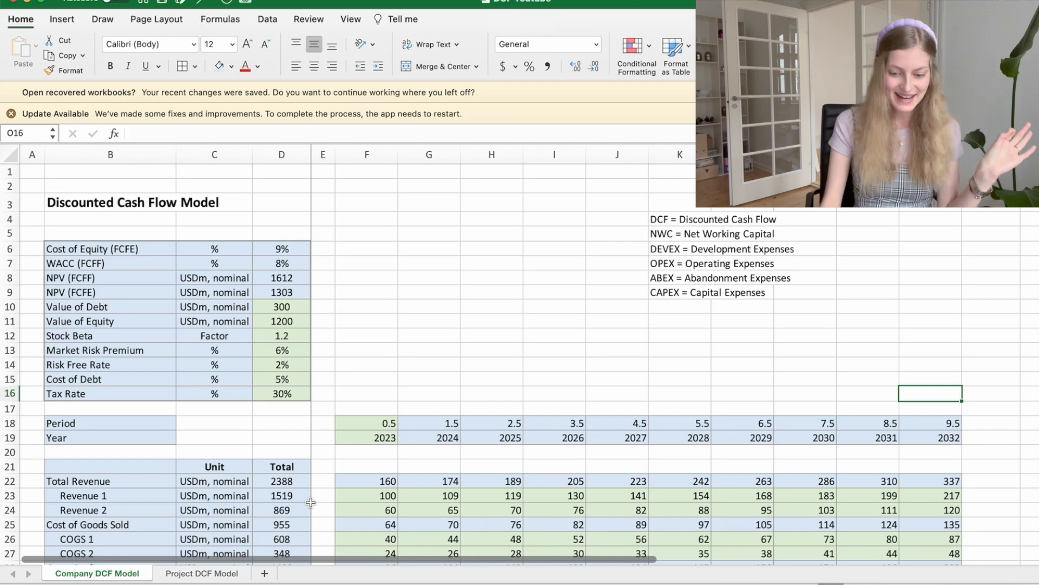
Step: Open the Project DCF Model sheet and view its input block and yearly figures from the beginning
{"action": "left_click", "coordinate": [209, 575]}
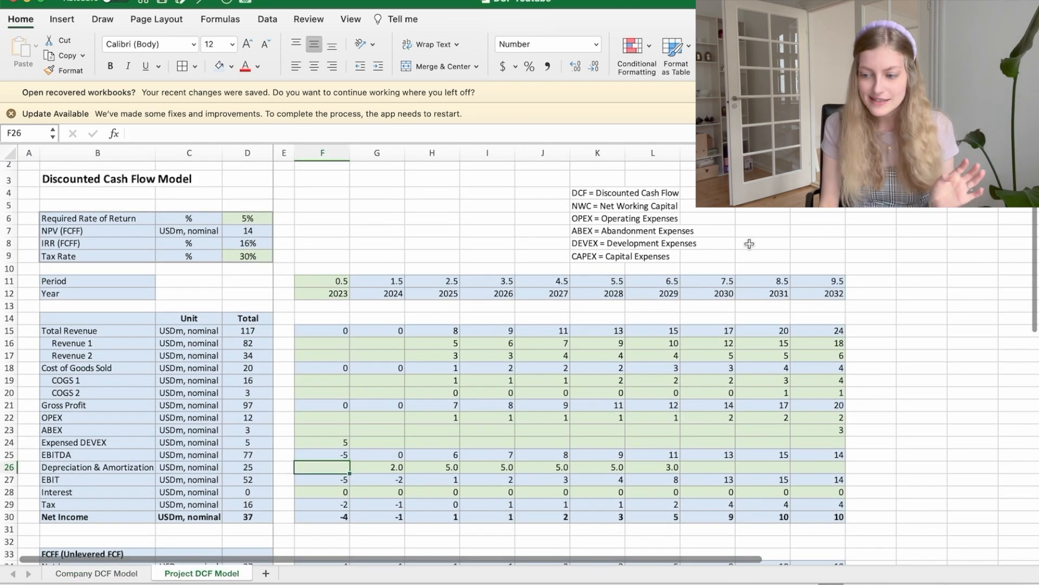
{"action": "left_click", "coordinate": [875, 239]}
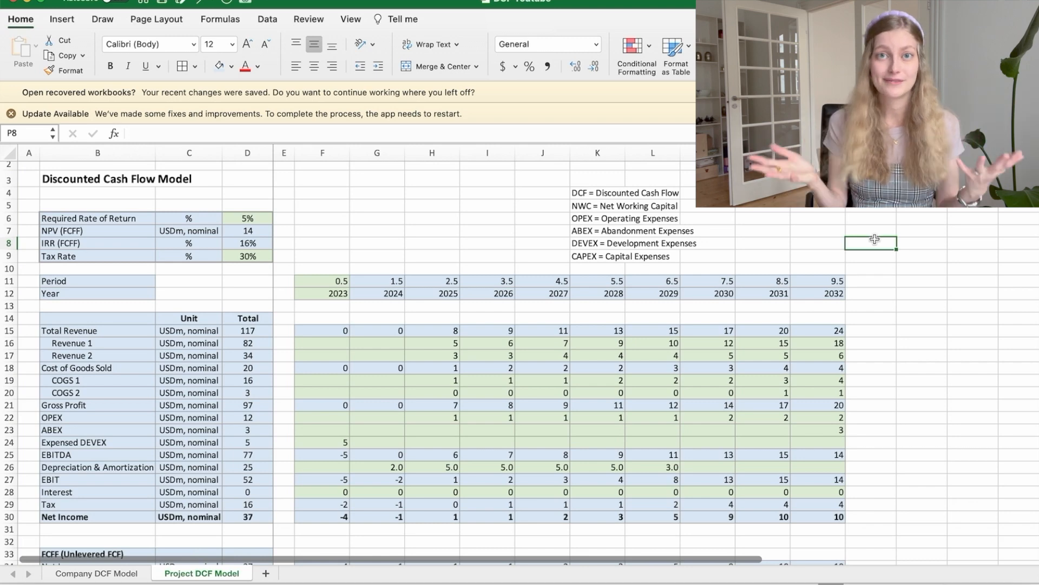
{"action": "scroll", "coordinate": [437, 237], "scroll_direction": "up", "scroll_amount": 1}
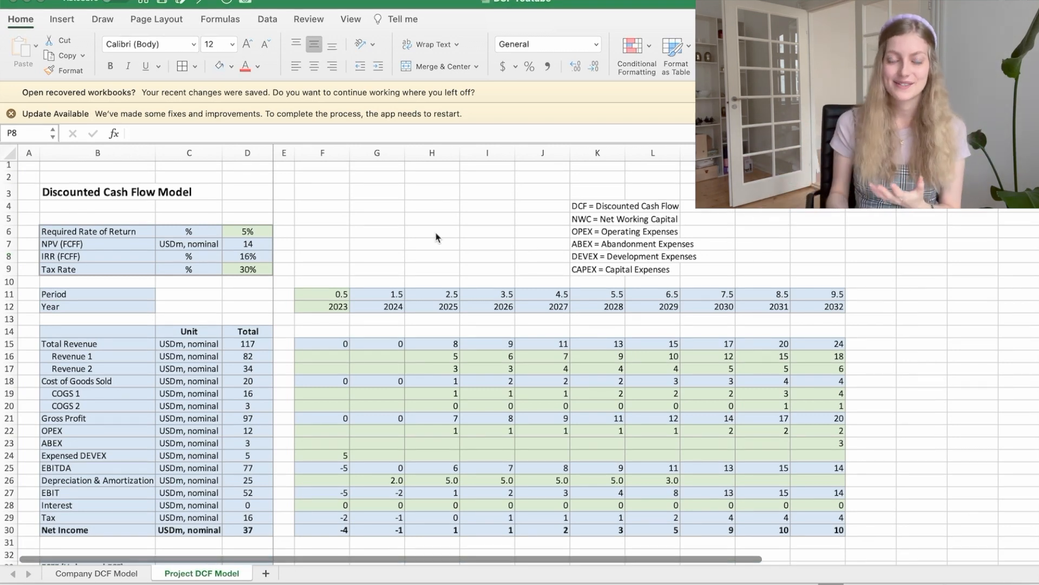
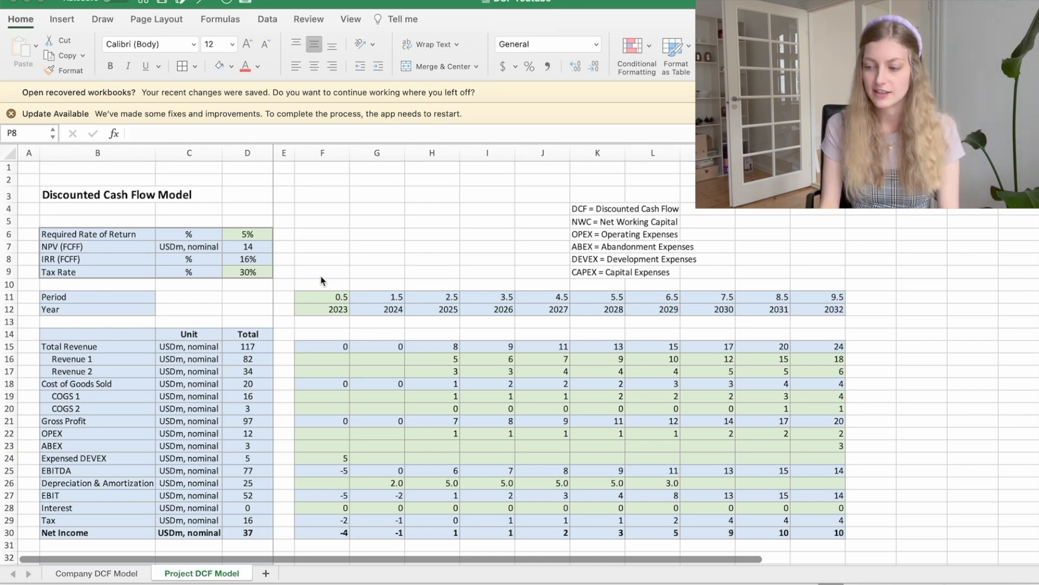
Step: Look through the project model down to the FCFF section and check the formulas of the Project Value and the Discounted FCFF total
{"action": "scroll", "coordinate": [859, 360], "scroll_direction": "down", "scroll_amount": 2}
{"action": "left_click", "coordinate": [859, 358]}
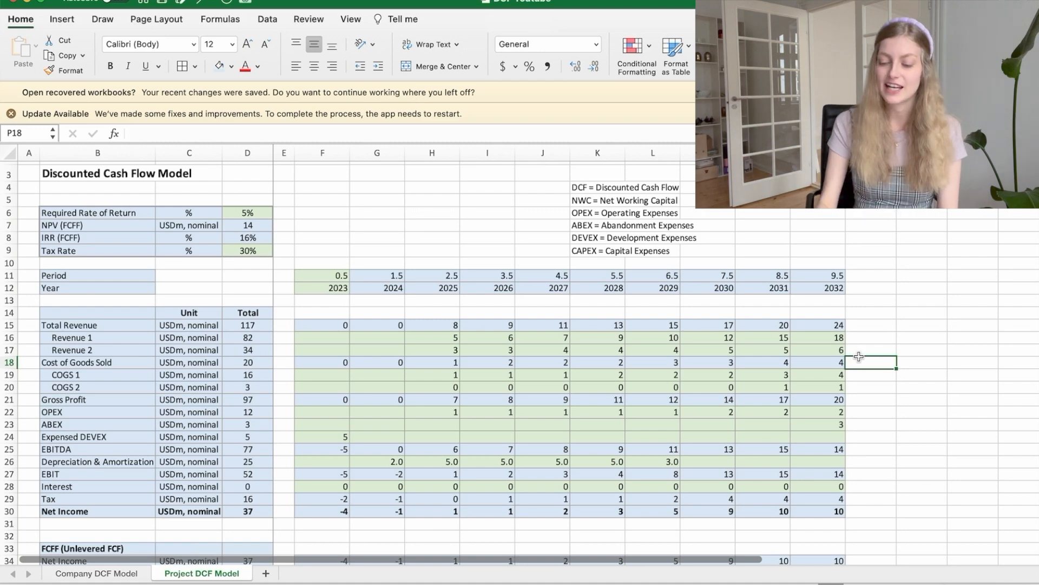
{"action": "scroll", "coordinate": [859, 357], "scroll_direction": "down", "scroll_amount": 8}
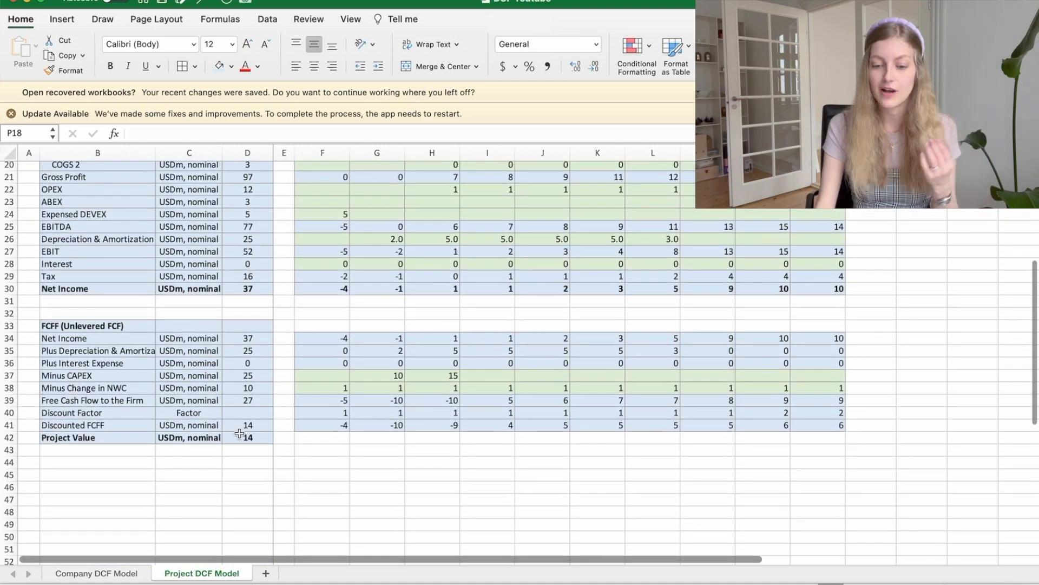
{"action": "left_click", "coordinate": [239, 435]}
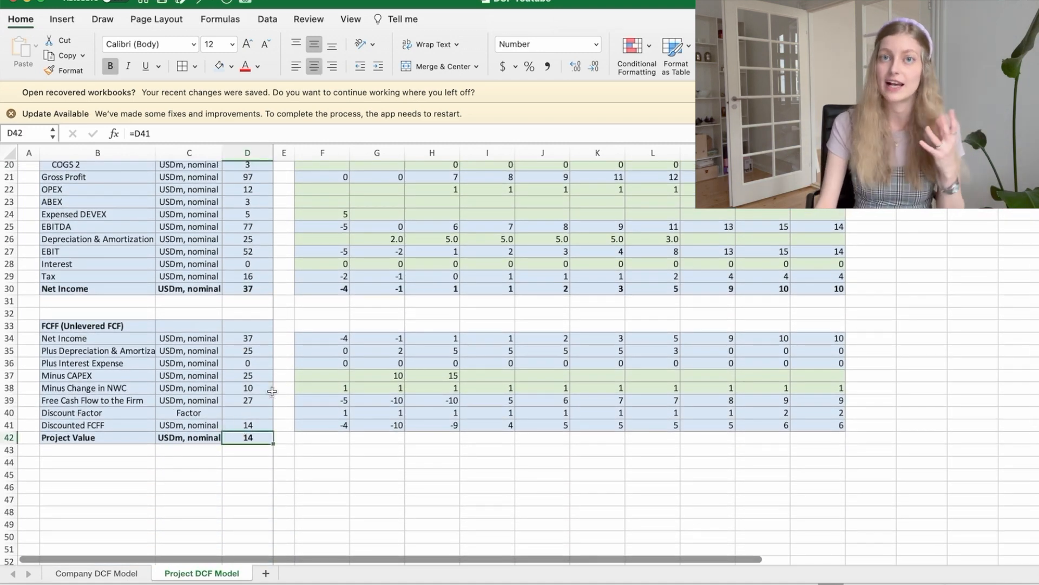
{"action": "key", "text": "Up"}
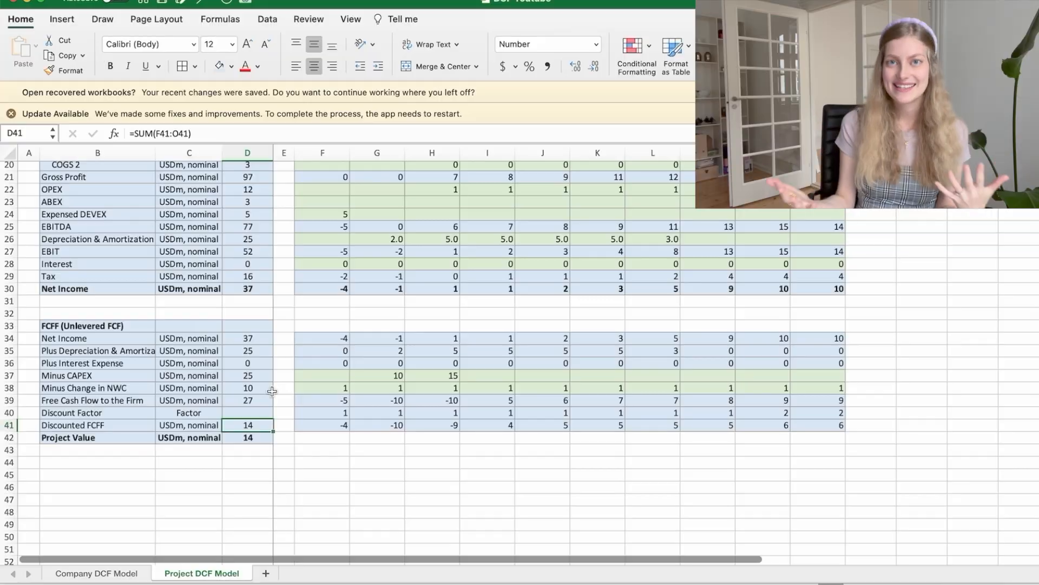
Step: Walk through the 2023 cells from Total Revenue down to Gross Profit and check the Gross Profit formula
{"action": "scroll", "coordinate": [271, 391], "scroll_direction": "up", "scroll_amount": 10}
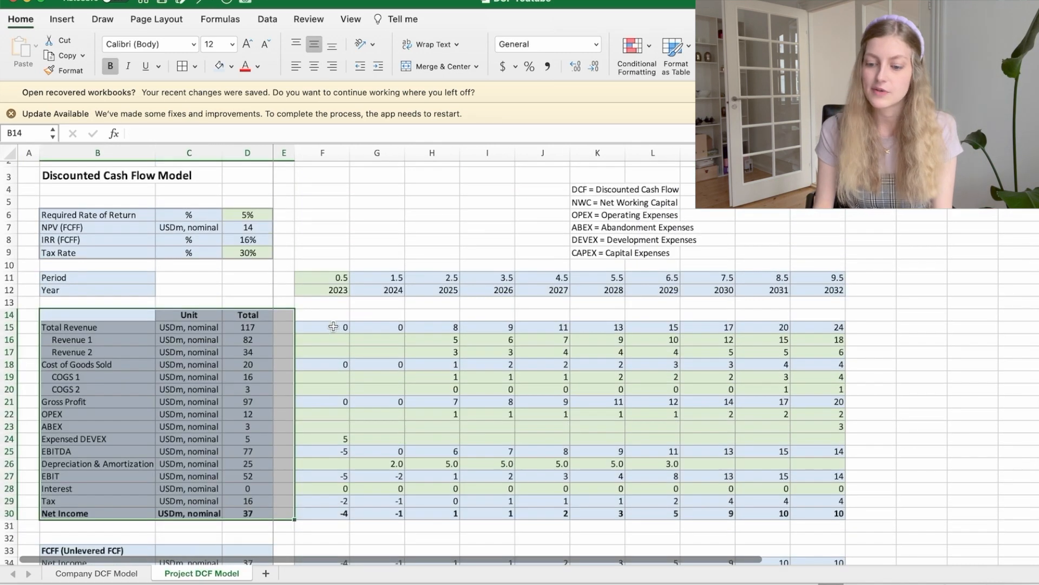
{"action": "left_click", "coordinate": [333, 326]}
{"action": "key", "text": "Down"}
{"action": "key", "text": "Down"}
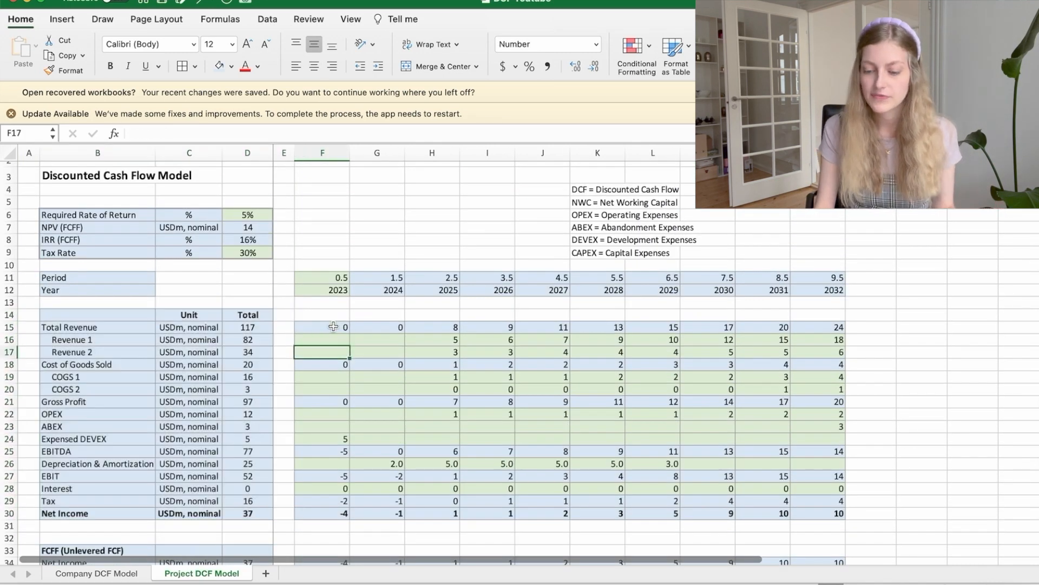
{"action": "key", "text": "Down"}
{"action": "key", "text": "Down"}
{"action": "key", "text": "Down"}
{"action": "key", "text": "Down"}
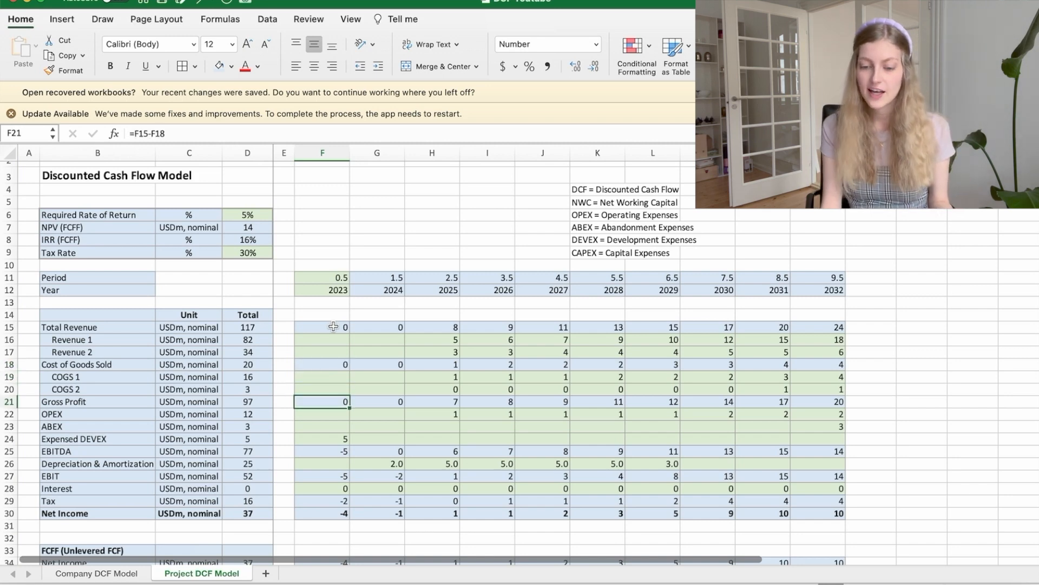
Step: Examine the 2023 cells for OPEX, ABEX, Expensed DEVEX, EBITDA and Depreciation & Amortization
{"action": "key", "text": "Down"}
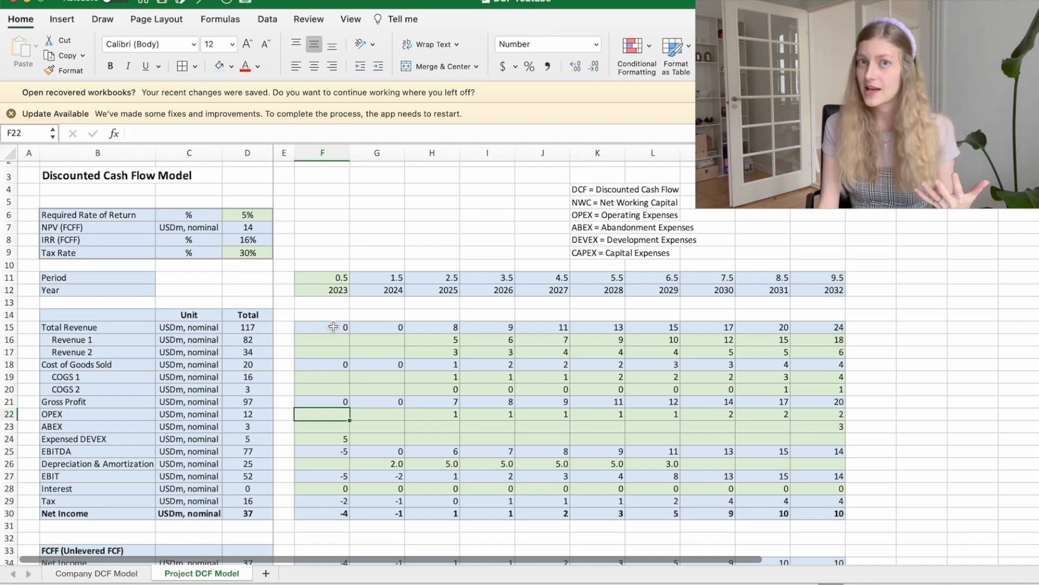
{"action": "key", "text": "Down"}
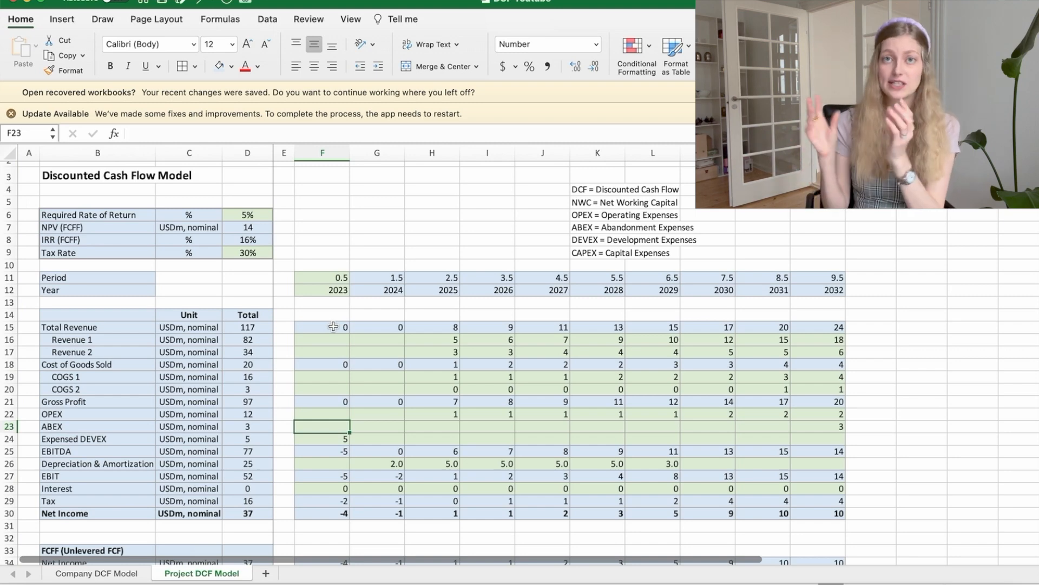
{"action": "key", "text": "Down"}
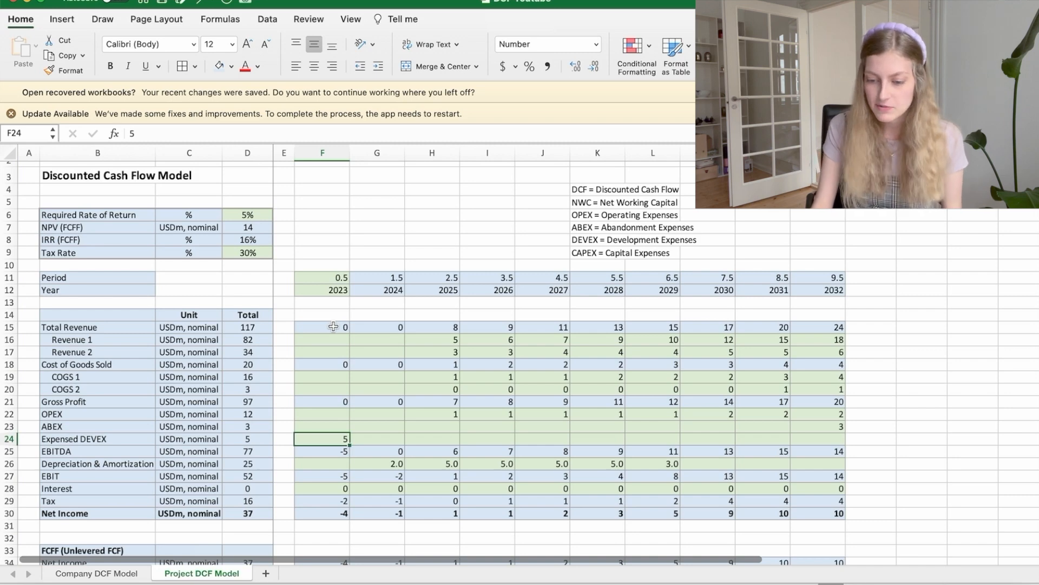
{"action": "key", "text": "Down"}
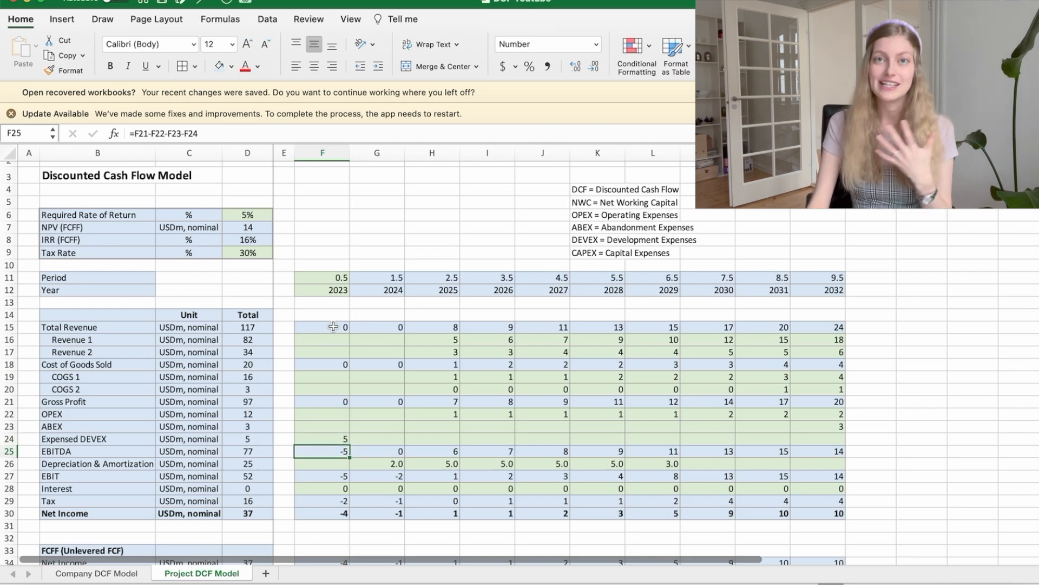
{"action": "key", "text": "Down"}
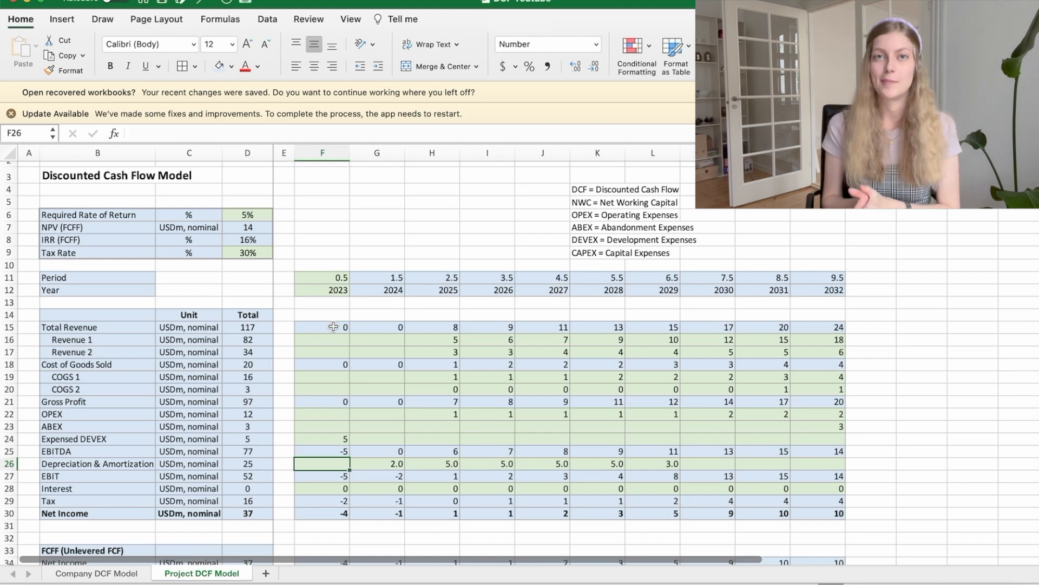
Step: Check how the 2023 EBIT, Interest and Tax cells are calculated
{"action": "key", "text": "Down"}
{"action": "key", "text": "Down"}
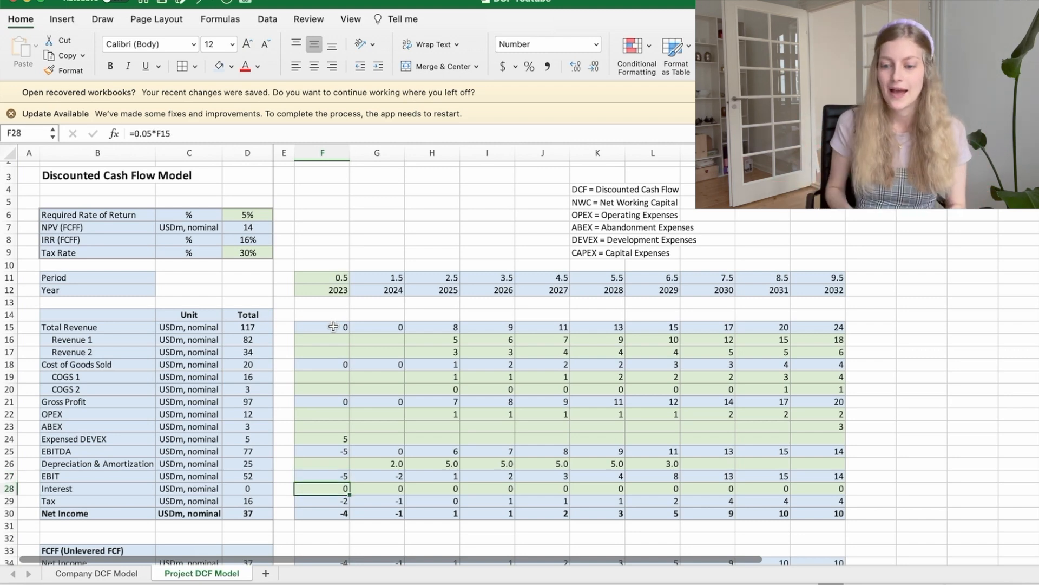
{"action": "scroll", "coordinate": [334, 327], "scroll_direction": "down", "scroll_amount": 4}
{"action": "key", "text": "Down"}
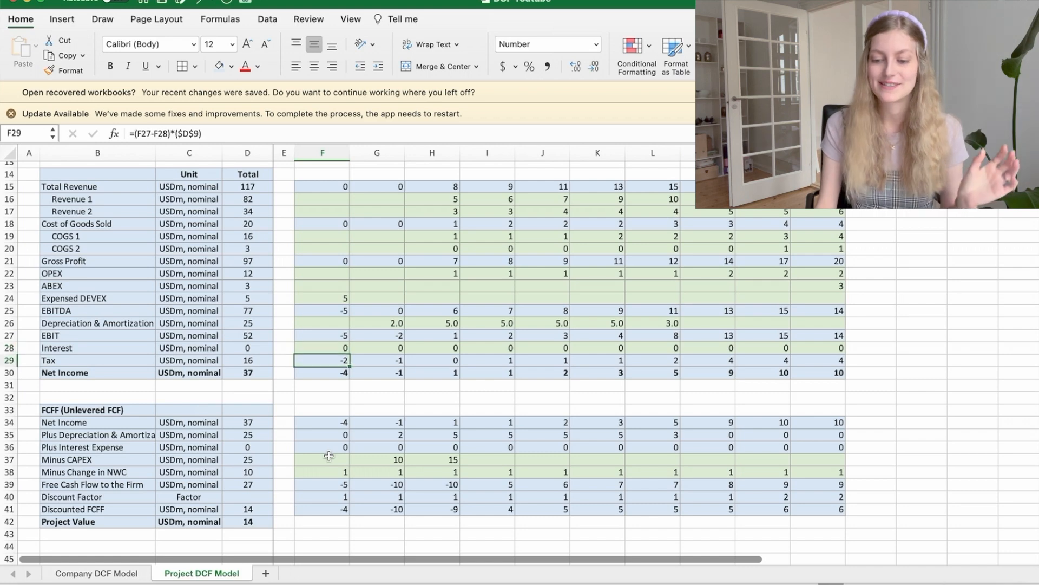
Step: Set the Tax Rate to 20% to test its effect on the NPV and IRR, and set it back to 30%
{"action": "scroll", "coordinate": [328, 456], "scroll_direction": "up", "scroll_amount": 4}
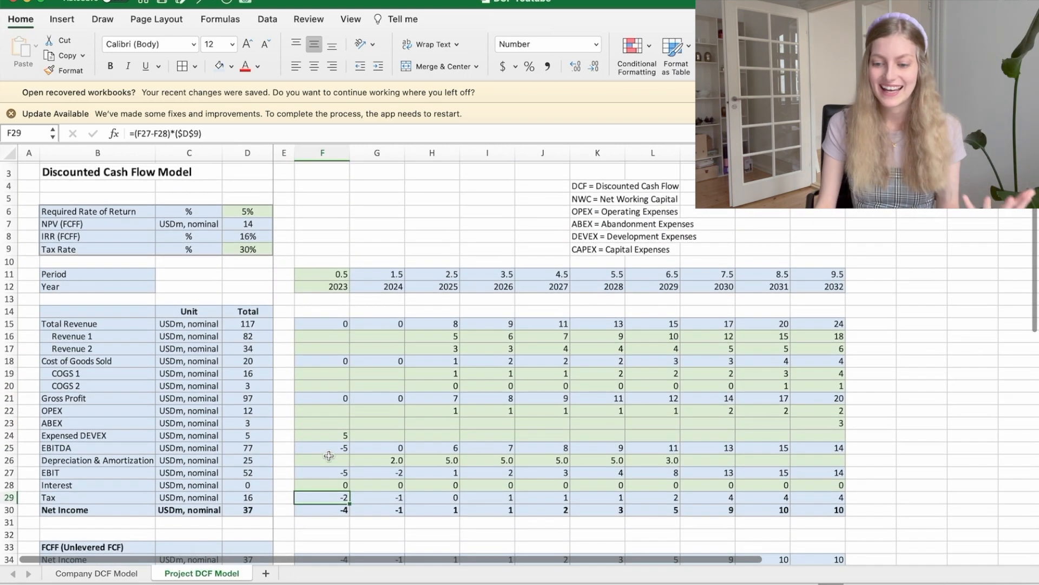
{"action": "left_click", "coordinate": [244, 248]}
{"action": "left_click", "coordinate": [138, 133]}
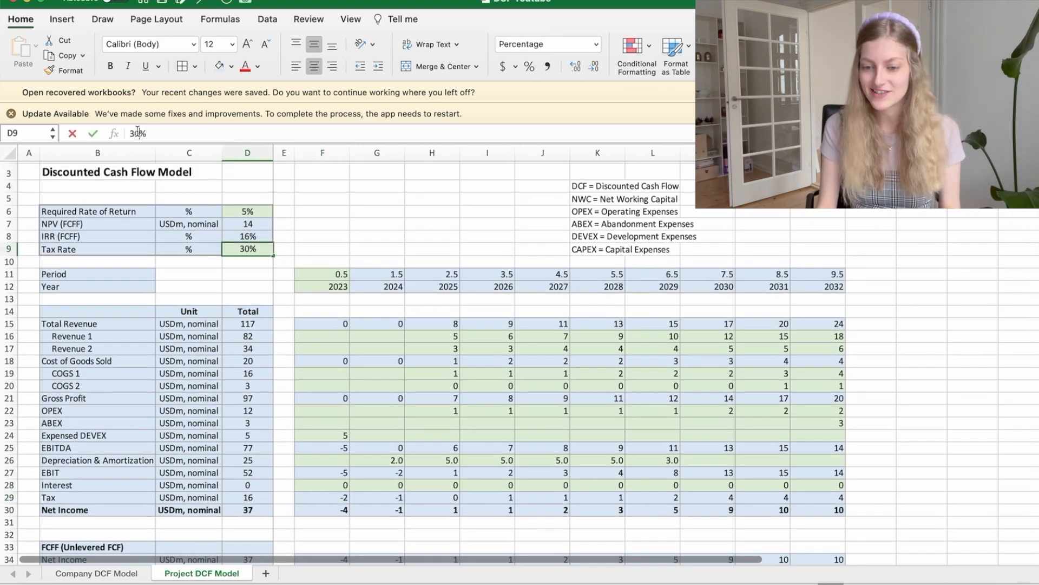
{"action": "key", "text": "Return"}
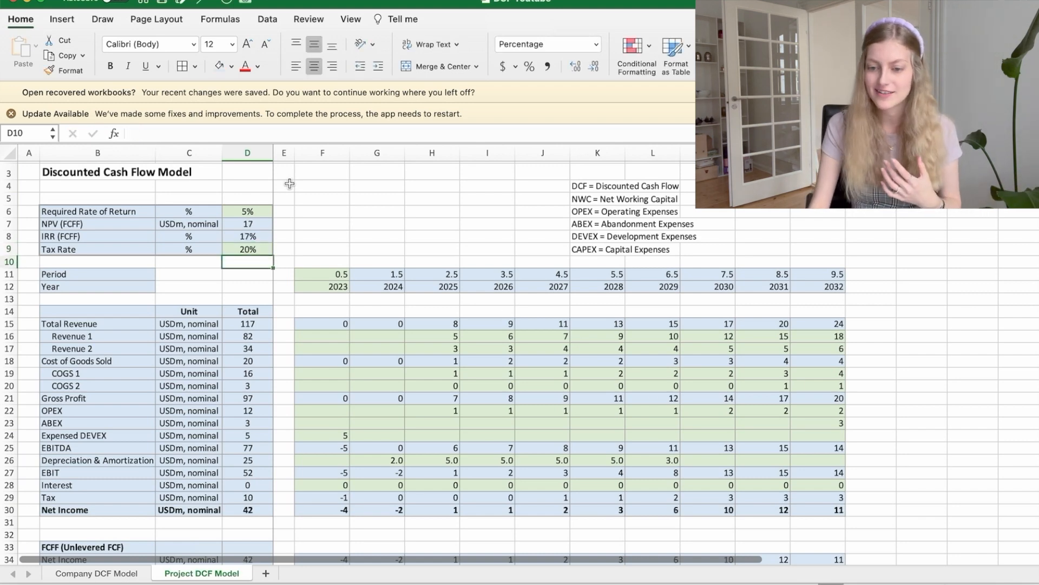
{"action": "key", "text": "Up"}
{"action": "left_click", "coordinate": [138, 134]}
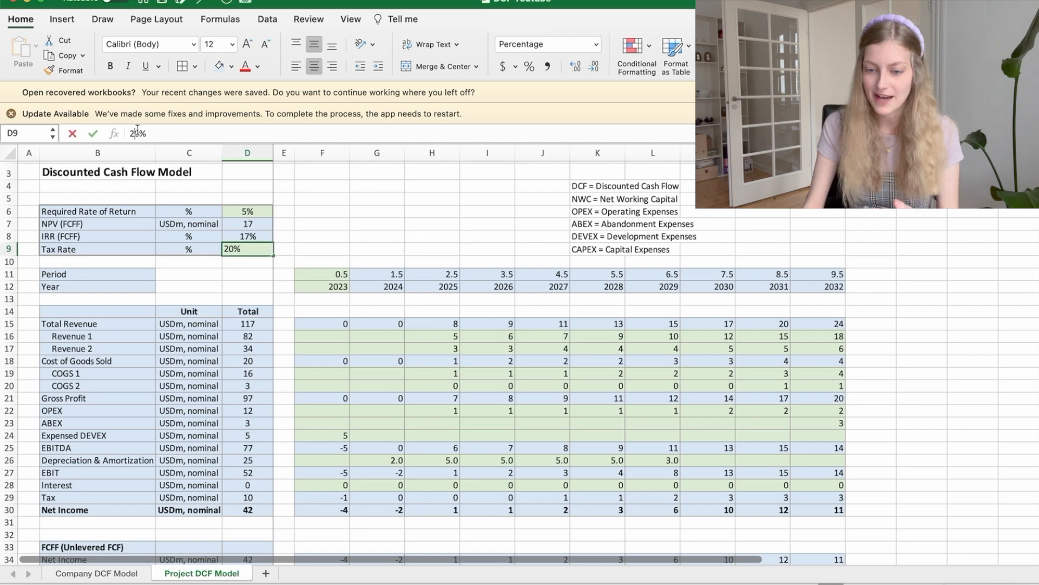
{"action": "key", "text": "Return"}
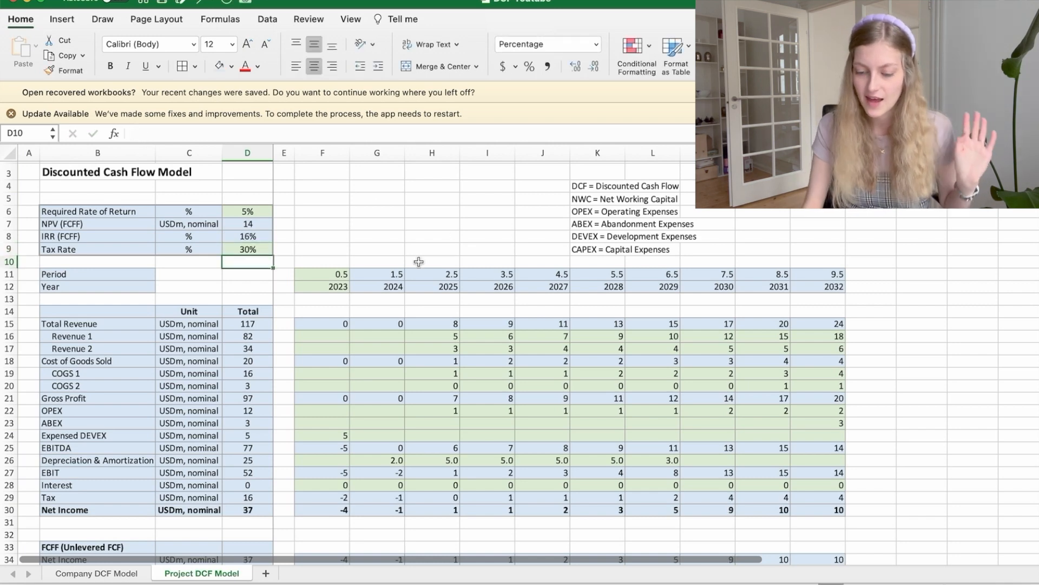
Step: Examine the Net Income row of the FCFF section and the cells its yearly figures refer to
{"action": "scroll", "coordinate": [355, 408], "scroll_direction": "down", "scroll_amount": 5}
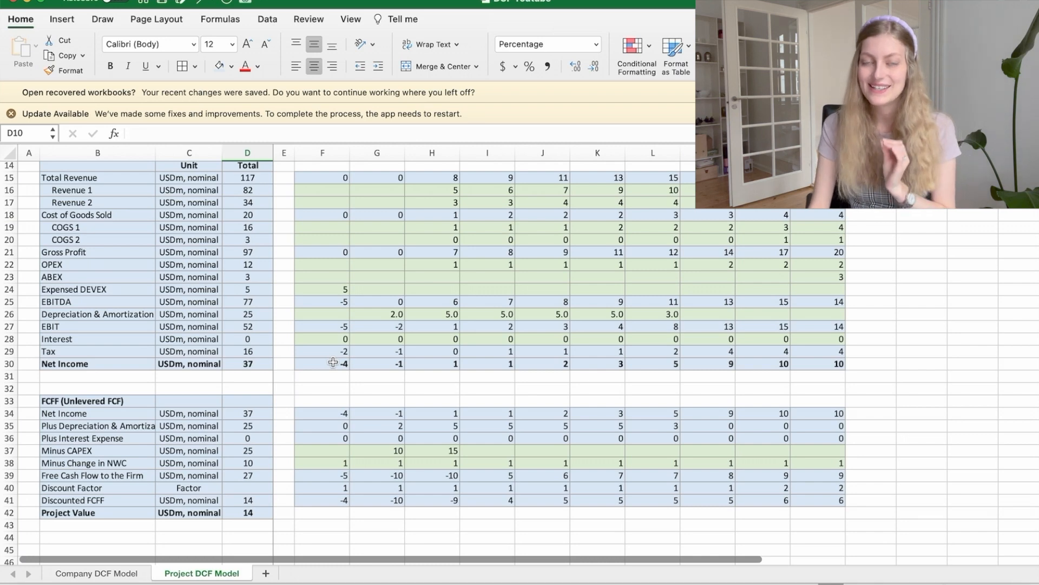
{"action": "scroll", "coordinate": [333, 363], "scroll_direction": "down", "scroll_amount": 3}
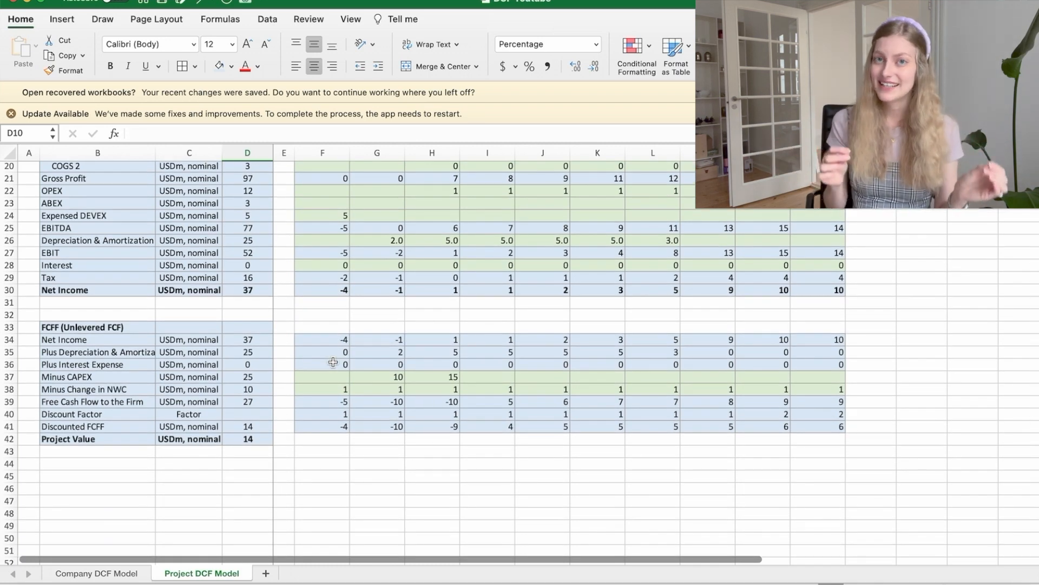
{"action": "left_click", "coordinate": [318, 338]}
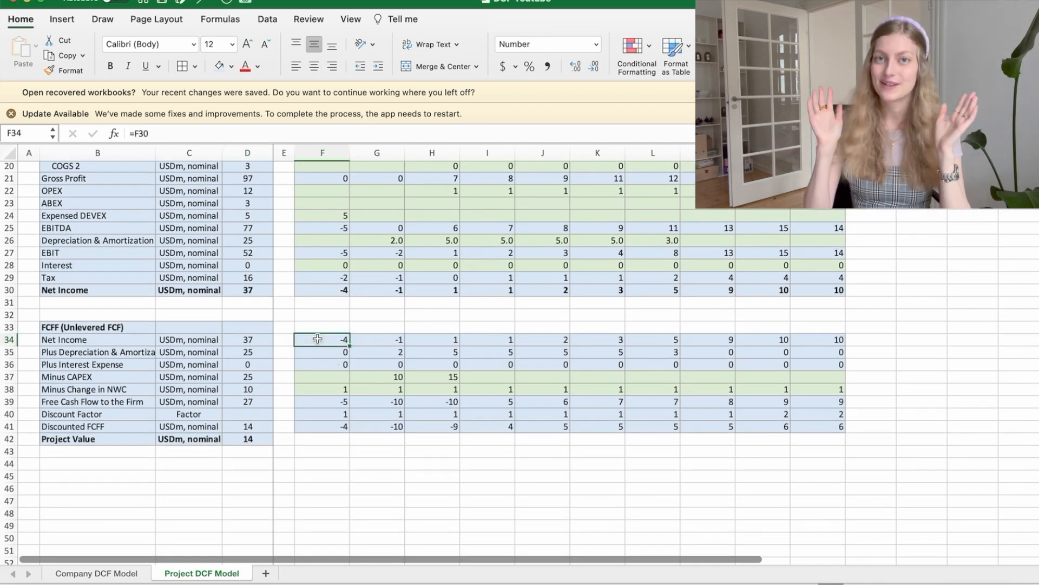
{"action": "key", "text": "Right"}
{"action": "key", "text": "Right"}
{"action": "key", "text": "Up"}
{"action": "key", "text": "Left"}
{"action": "key", "text": "Down"}
{"action": "key", "text": "Left"}
Step: Check which cells the Plus Depreciation & Amortization figures for 2023 to 2025 refer to
{"action": "key", "text": "Down"}
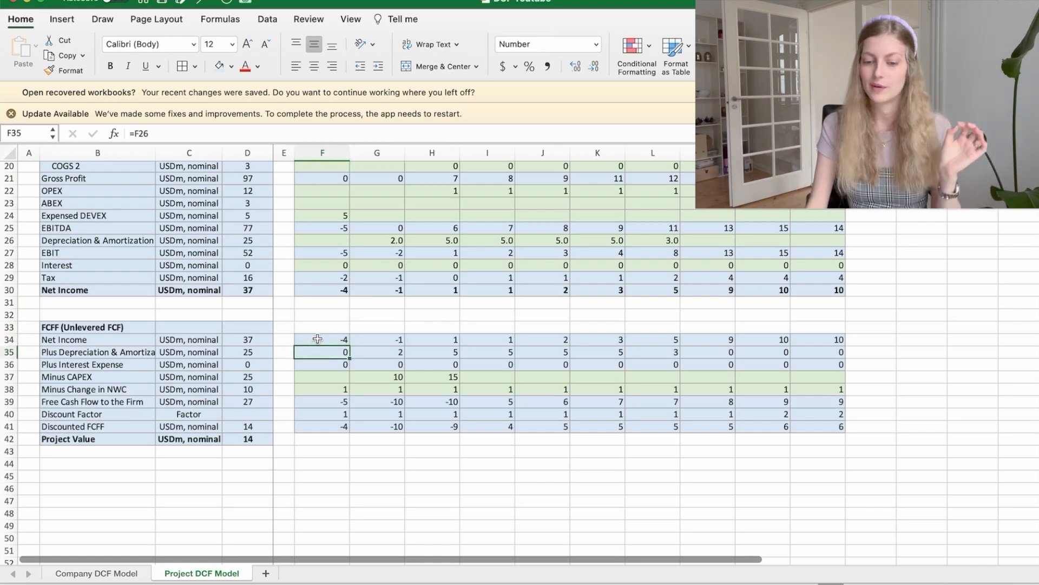
{"action": "key", "text": "Right"}
{"action": "key", "text": "Right"}
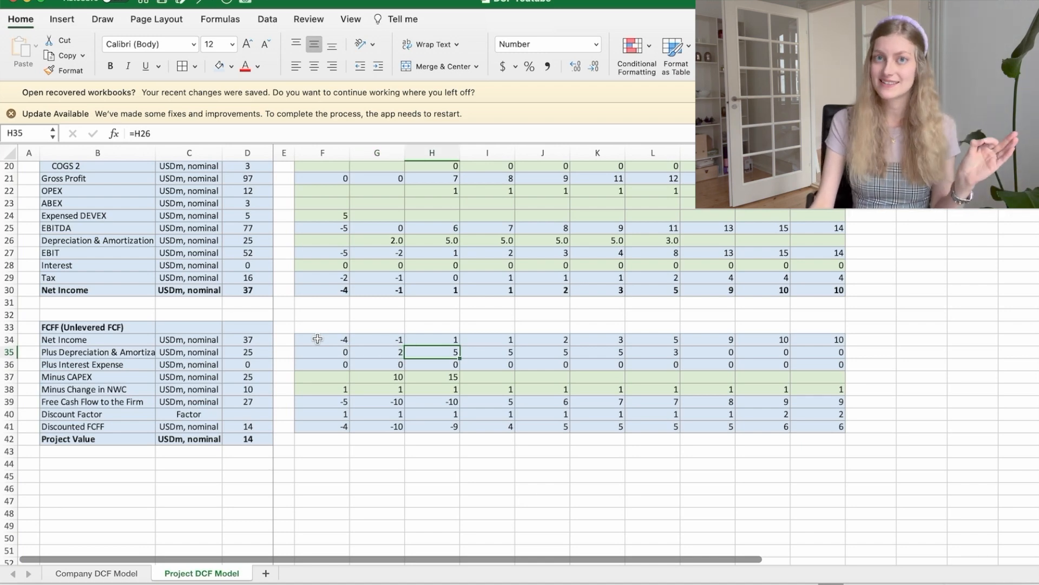
{"action": "key", "text": "Left"}
{"action": "key", "text": "Left"}
Step: Inspect the Plus Interest Expense, Minus CAPEX and Minus Change in NWC entries for 2023 and 2024
{"action": "key", "text": "Down"}
{"action": "key", "text": "Right"}
{"action": "key", "text": "Down"}
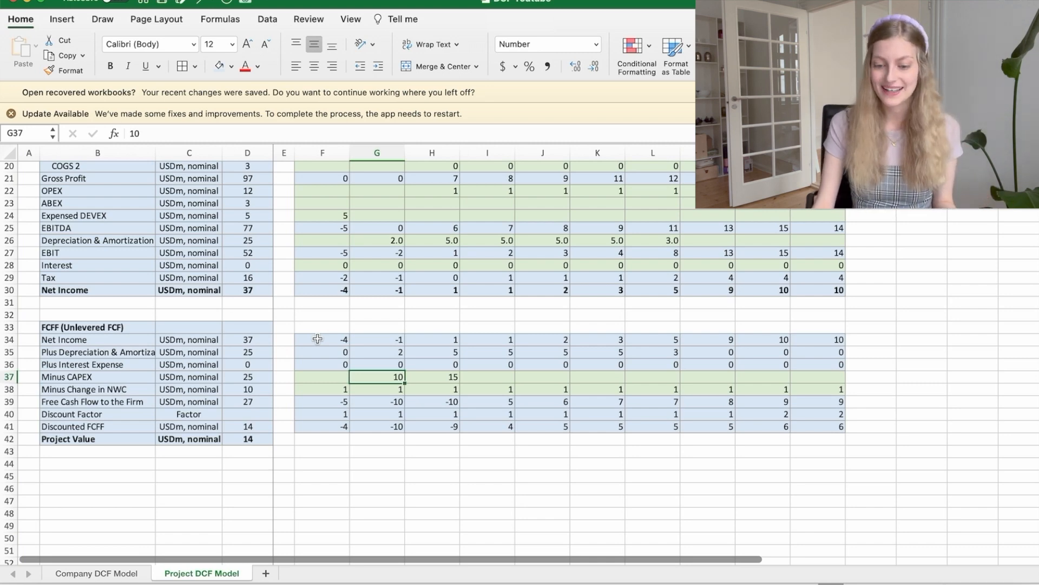
{"action": "key", "text": "Left"}
{"action": "key", "text": "Down"}
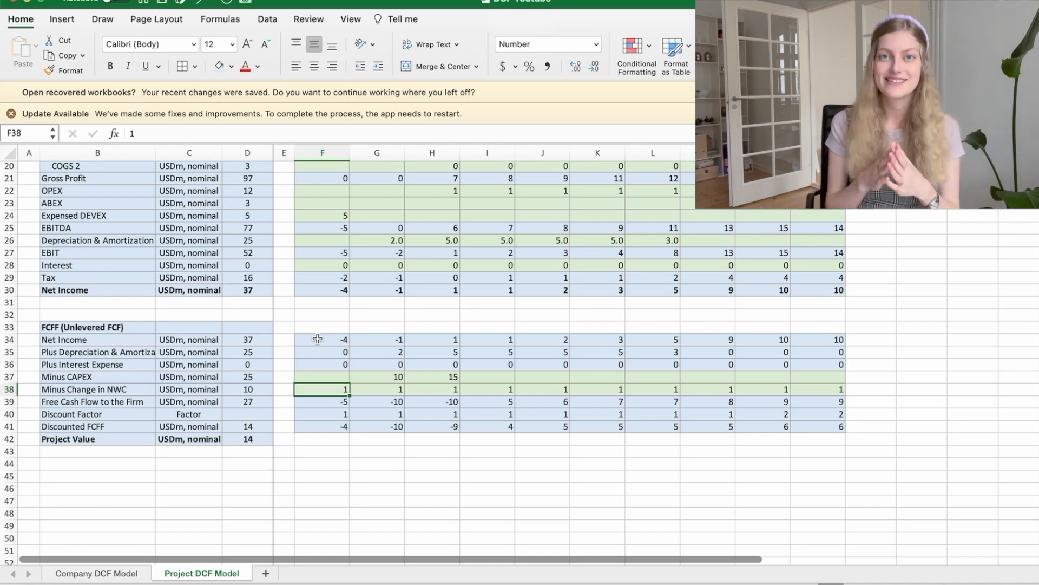
Step: Trace the 2024 Discount Factor formula to the Required Rate of Return and Period cells, leaving the formula as it is
{"action": "key", "text": "Down"}
{"action": "key", "text": "Down"}
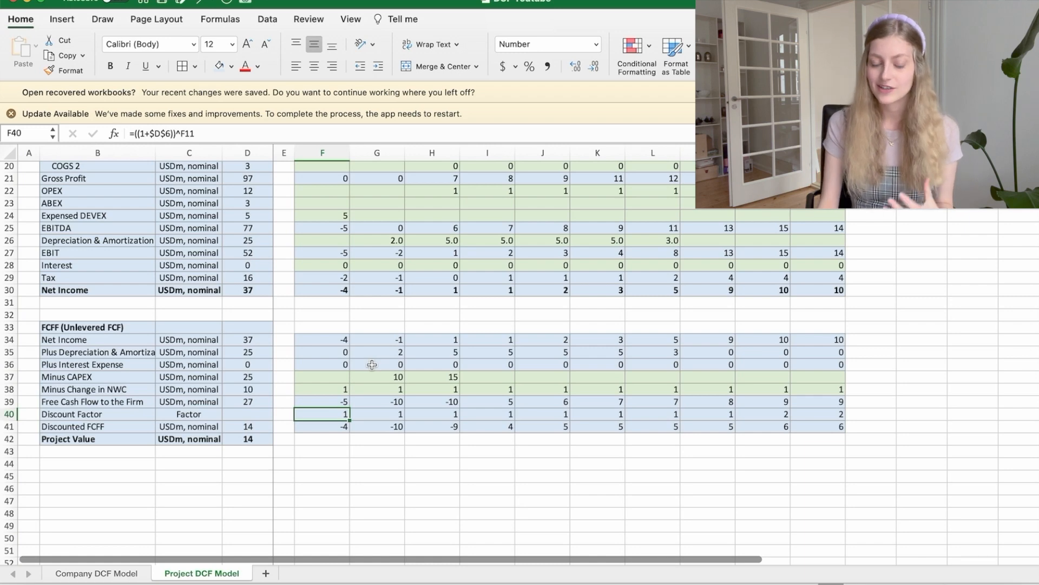
{"action": "key", "text": "Right"}
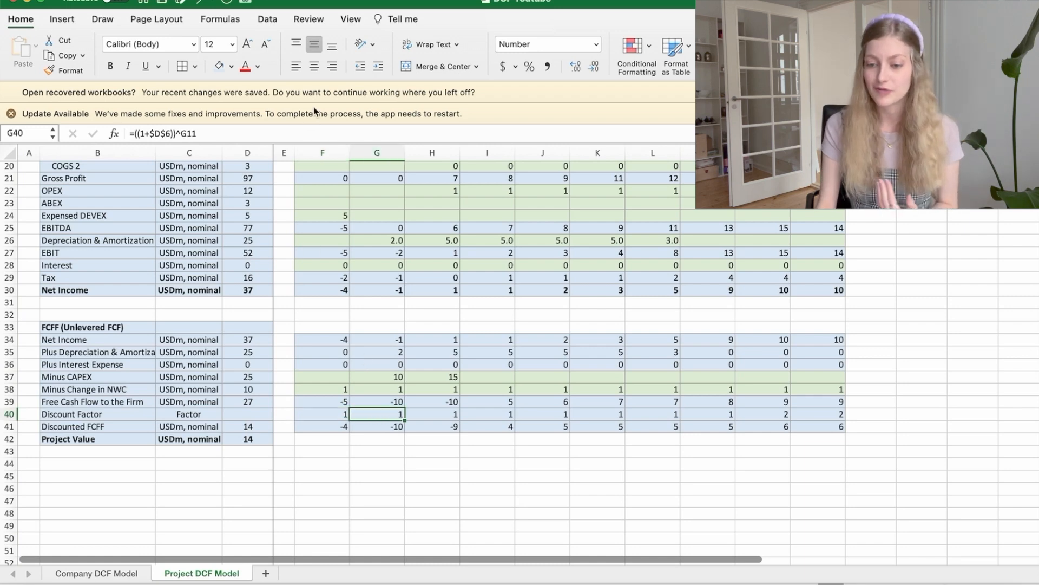
{"action": "left_click", "coordinate": [315, 129]}
{"action": "scroll", "coordinate": [166, 132], "scroll_direction": "up", "scroll_amount": 10}
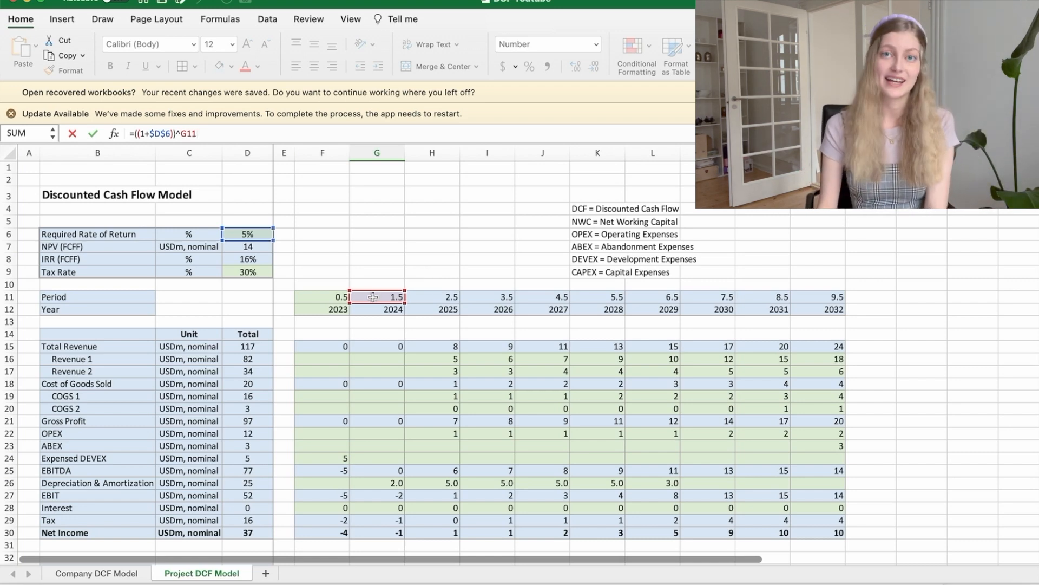
{"action": "key", "text": "Return"}
{"action": "key", "text": "Up"}
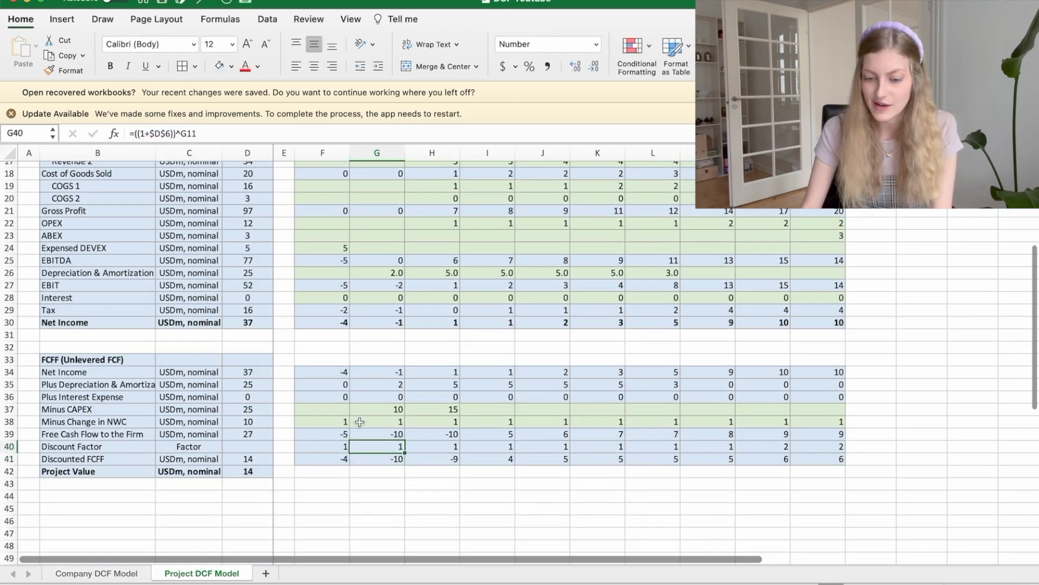
Step: Step through the Discount Factor row to compare the formulas of the different years
{"action": "key", "text": "Right"}
{"action": "key", "text": "Right"}
{"action": "key", "text": "Right"}
{"action": "key", "text": "Right"}
{"action": "key", "text": "Right"}
{"action": "key", "text": "Right"}
{"action": "key", "text": "Right"}
{"action": "key", "text": "Right"}
{"action": "key", "text": "Left"}
{"action": "key", "text": "Left"}
Step: Trace the 2023 Discounted FCFF formula to the Free Cash Flow to the Firm and Discount Factor cells above it
{"action": "key", "text": "Left"}
{"action": "key", "text": "Left"}
{"action": "key", "text": "Left"}
{"action": "key", "text": "Left"}
{"action": "key", "text": "Left"}
{"action": "key", "text": "Left"}
{"action": "key", "text": "Down"}
{"action": "key", "text": "Left"}
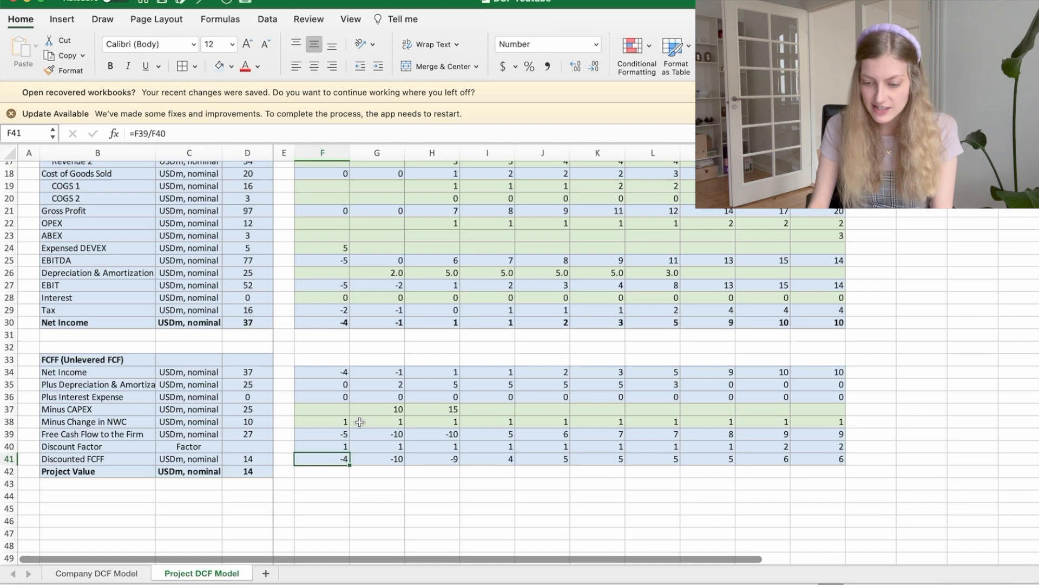
{"action": "left_click", "coordinate": [230, 134]}
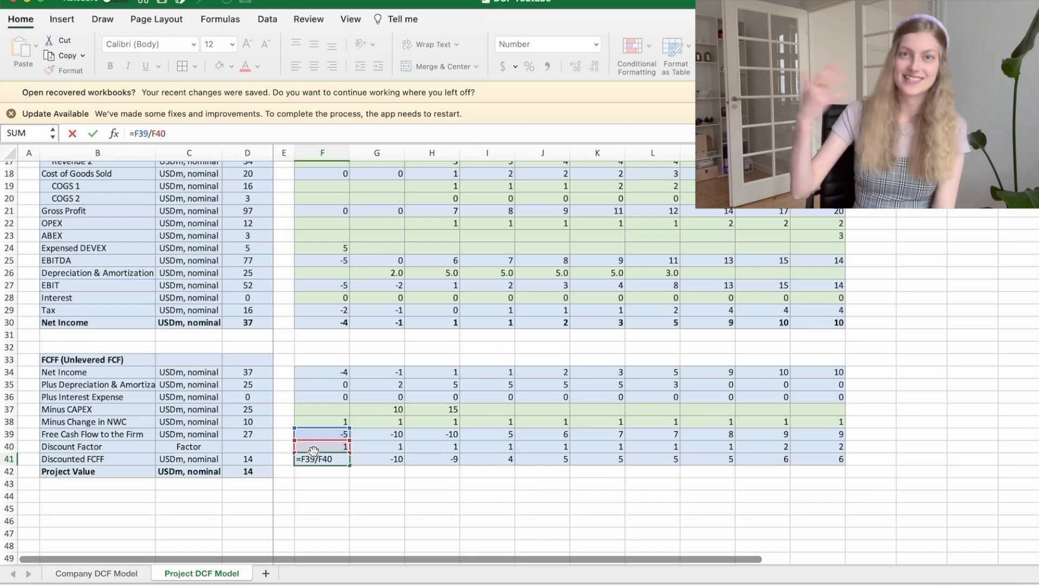
{"action": "key", "text": "Return"}
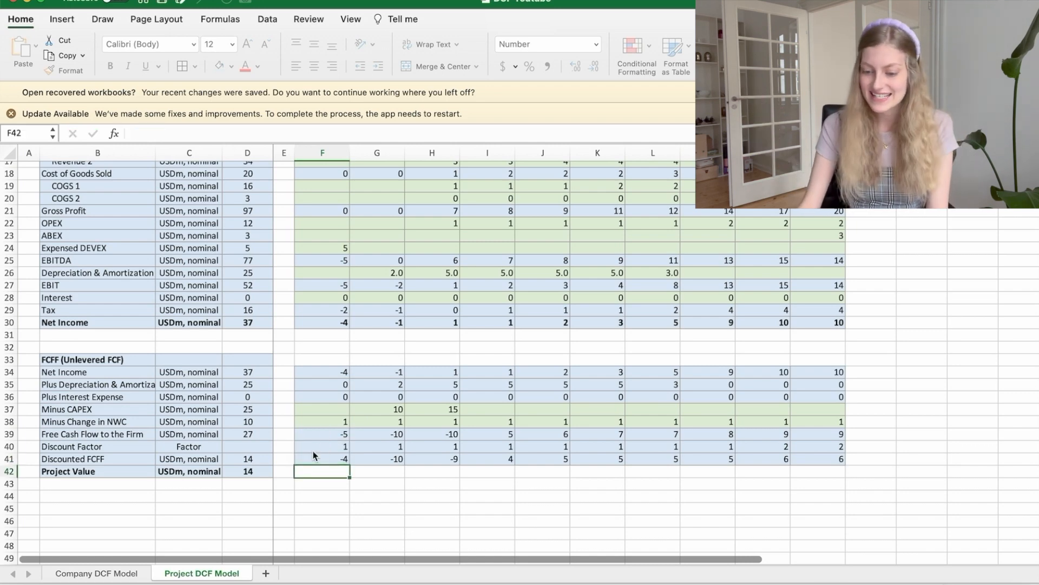
Step: Check the Discounted FCFF total's formula and compare the Project Value with the NPV (FCFF) cell in the input block
{"action": "left_click", "coordinate": [247, 460]}
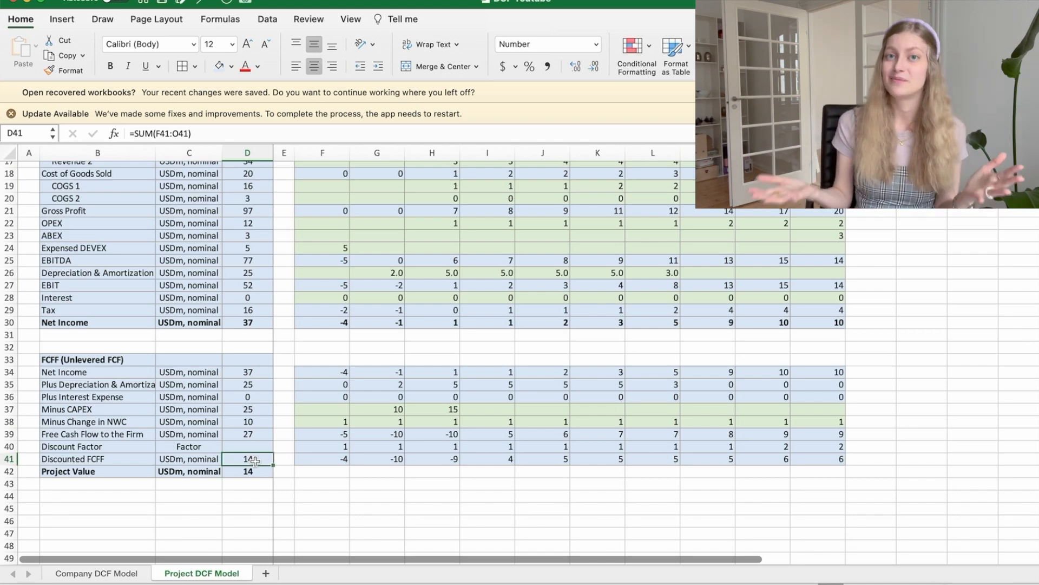
{"action": "scroll", "coordinate": [303, 449], "scroll_direction": "down", "scroll_amount": 3}
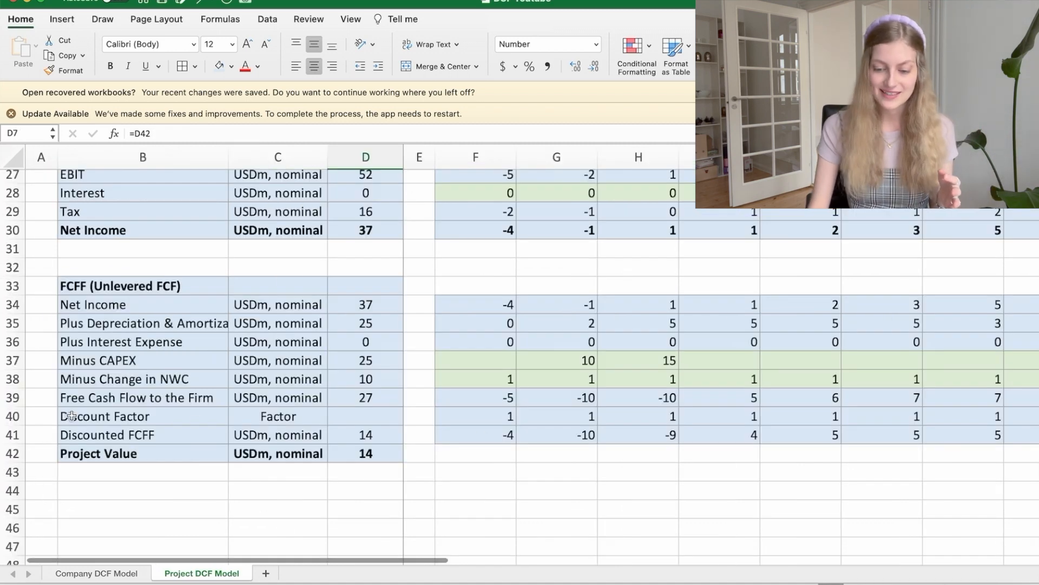
{"action": "scroll", "coordinate": [267, 443], "scroll_direction": "up", "scroll_amount": 10}
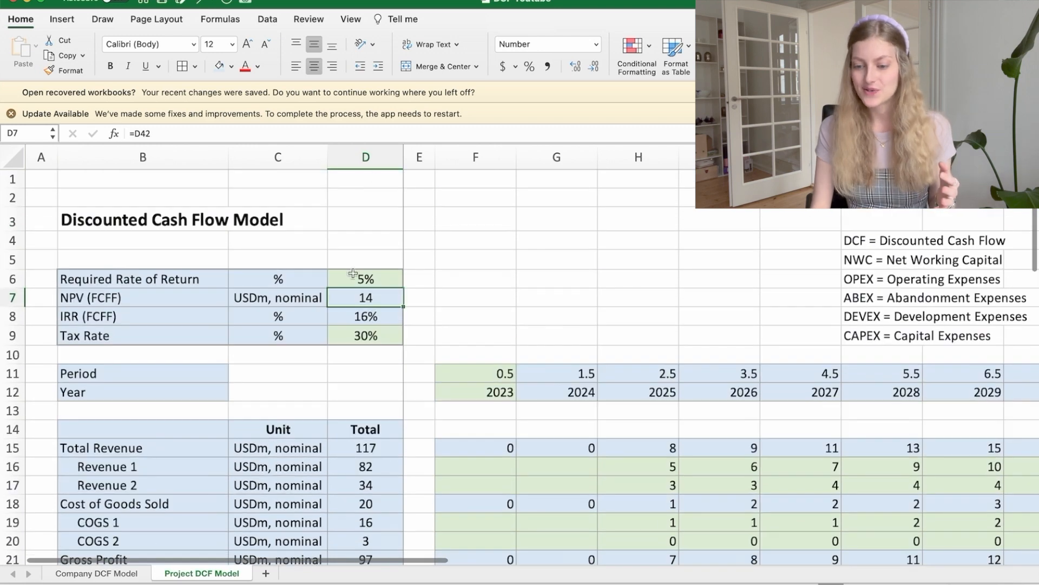
Step: Trace the NPV (FCFF) formula in the input block to the Project Value cell
{"action": "left_click", "coordinate": [385, 133]}
{"action": "key", "text": "Return"}
{"action": "key", "text": "Up"}
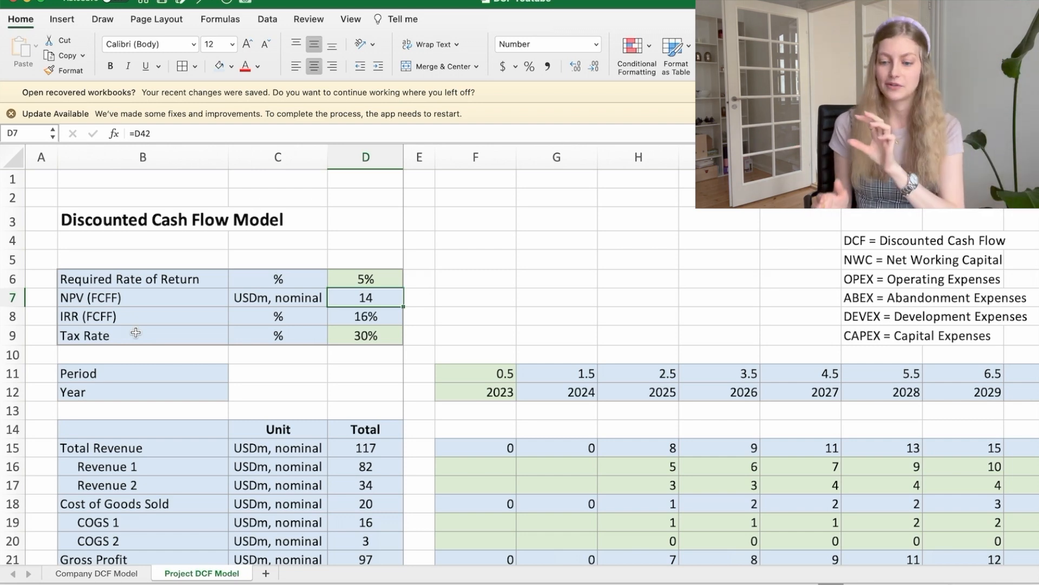
Step: Try a Required Rate of Return of 16% in the input block to test its effect on the NPV
{"action": "left_click", "coordinate": [379, 279]}
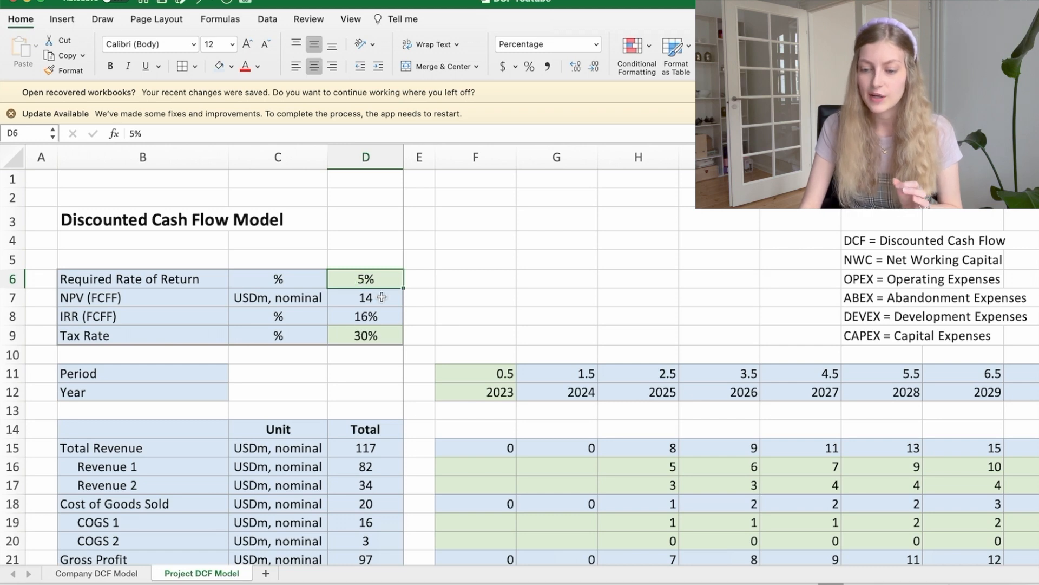
{"action": "left_click", "coordinate": [134, 133]}
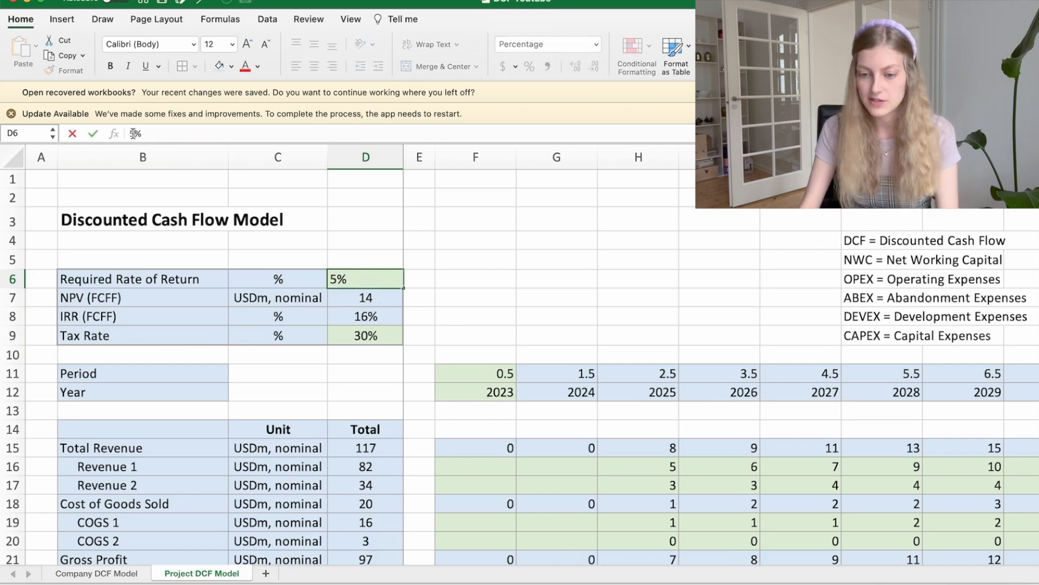
{"action": "key", "text": "BackSpace"}
{"action": "type", "text": "16"}
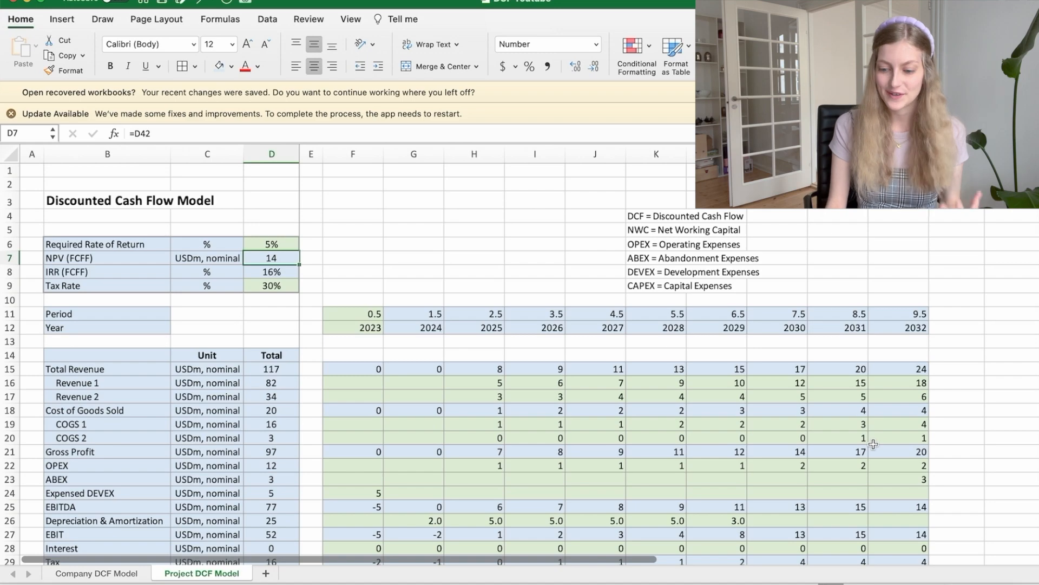
Step: Compare the Project DCF Model's income lines with those on the Company DCF Model sheet and return to the project sheet
{"action": "scroll", "coordinate": [667, 492], "scroll_direction": "down", "scroll_amount": 3}
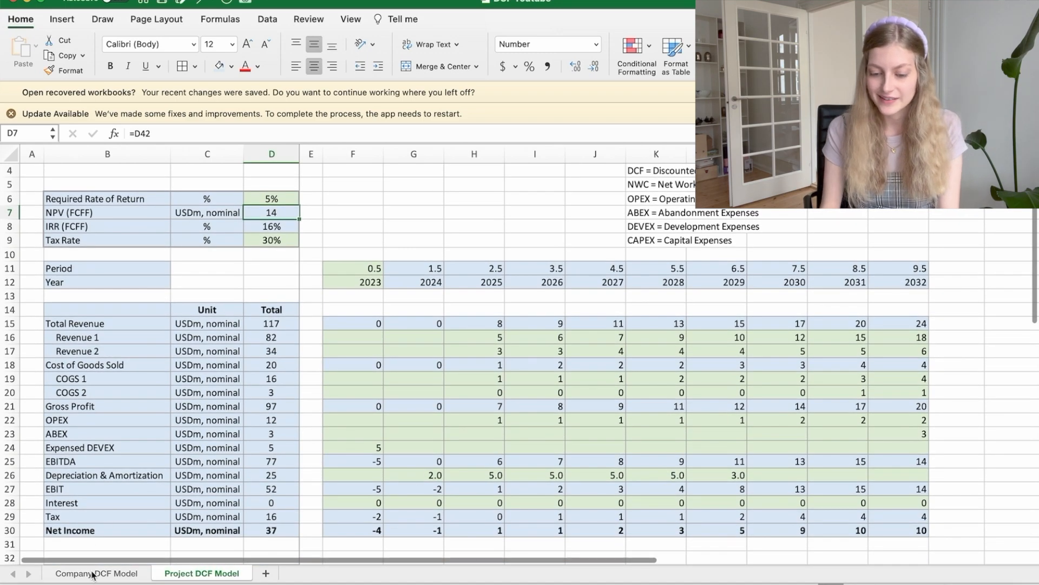
{"action": "left_click", "coordinate": [99, 573]}
{"action": "scroll", "coordinate": [447, 441], "scroll_direction": "down", "scroll_amount": 10}
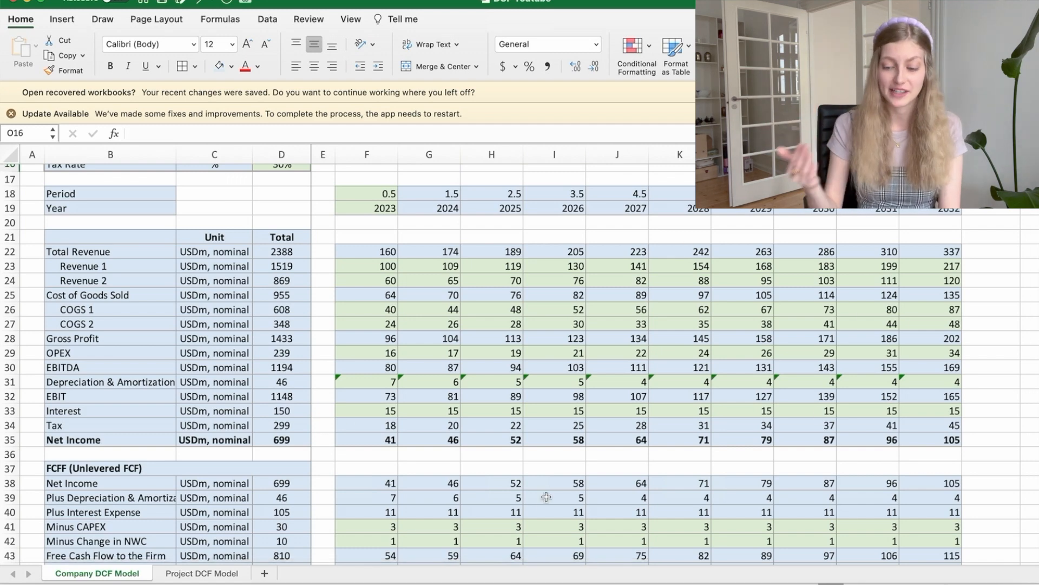
{"action": "left_click", "coordinate": [221, 573]}
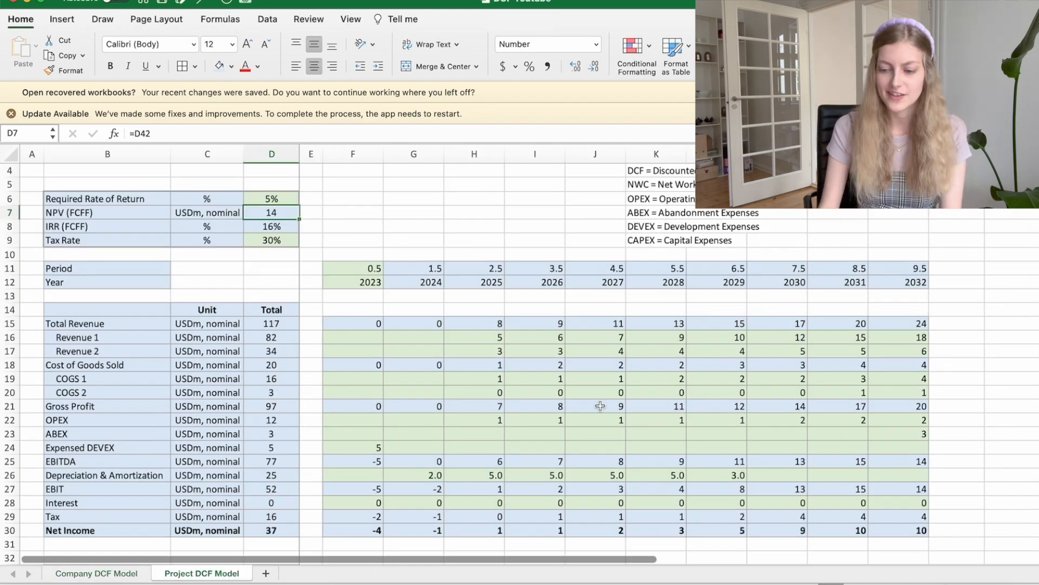
Step: Check the 2023 Expensed DEVEX input and step through the Depreciation & Amortization formulas from 2024 onward
{"action": "scroll", "coordinate": [600, 406], "scroll_direction": "down", "scroll_amount": 3}
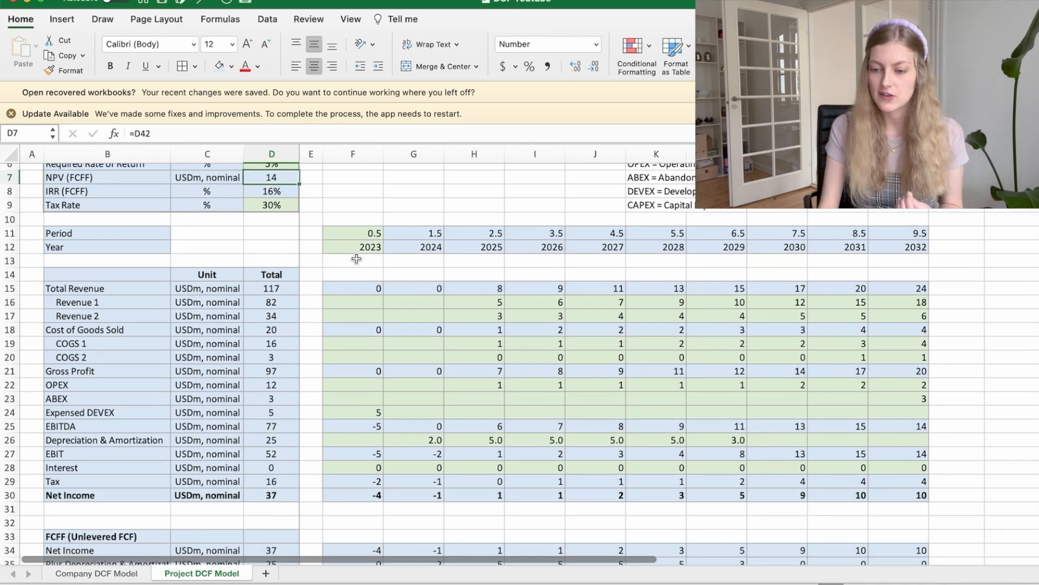
{"action": "left_click", "coordinate": [361, 408]}
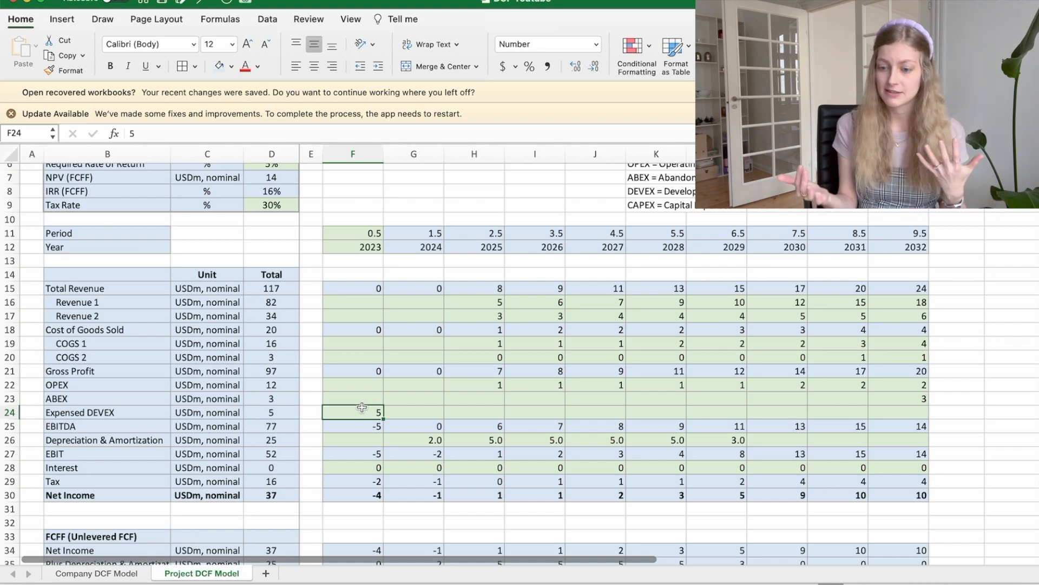
{"action": "key", "text": "Down"}
{"action": "key", "text": "Right"}
{"action": "key", "text": "Down"}
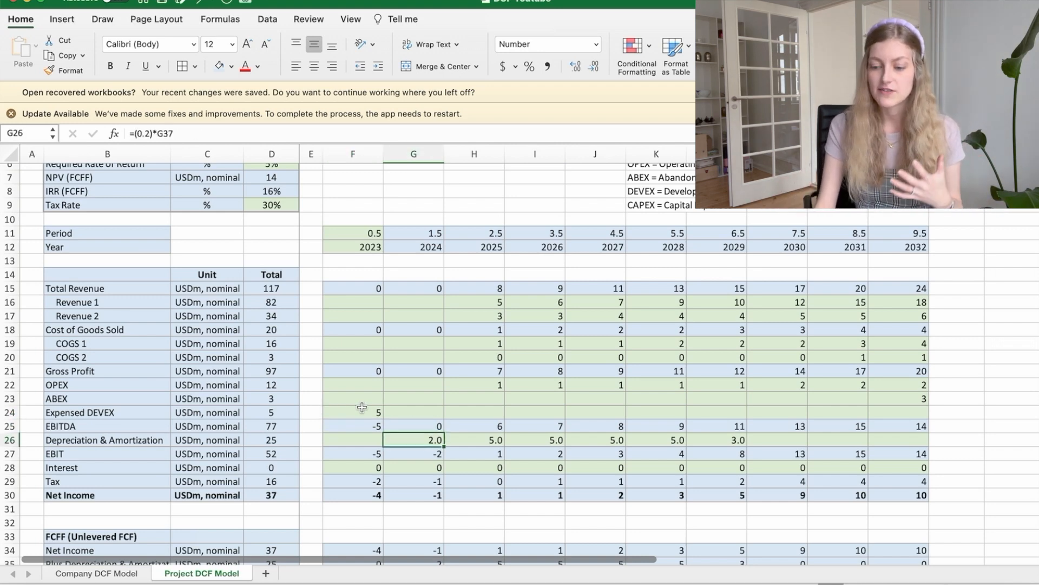
{"action": "key", "text": "Right"}
{"action": "key", "text": "Right"}
{"action": "key", "text": "Right"}
{"action": "key", "text": "Right"}
{"action": "key", "text": "Right"}
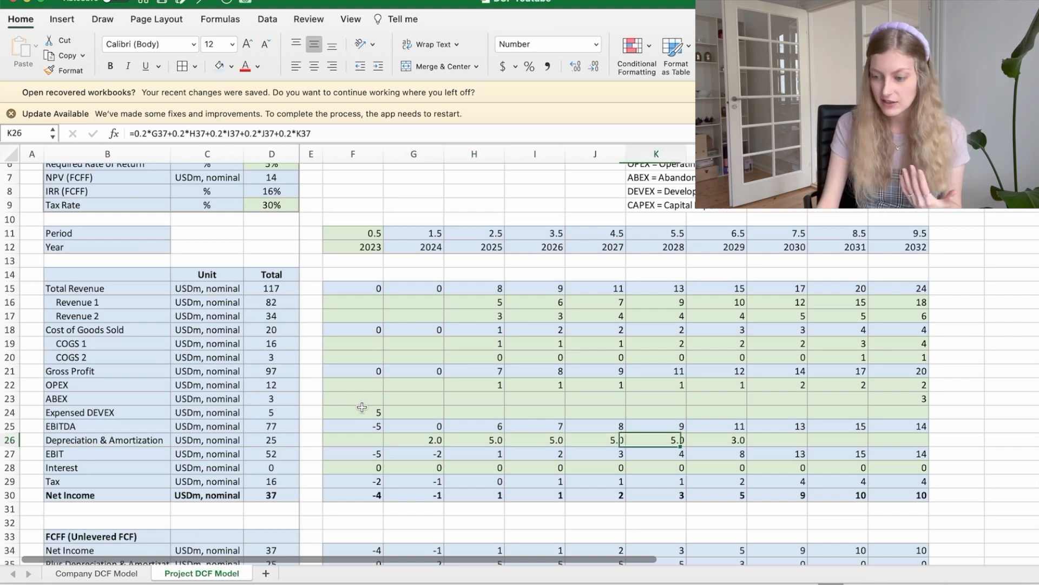
Step: Check the 2024 and 2025 Minus CAPEX inputs in the FCFF section that the depreciation formulas draw on
{"action": "scroll", "coordinate": [361, 407], "scroll_direction": "down", "scroll_amount": 6}
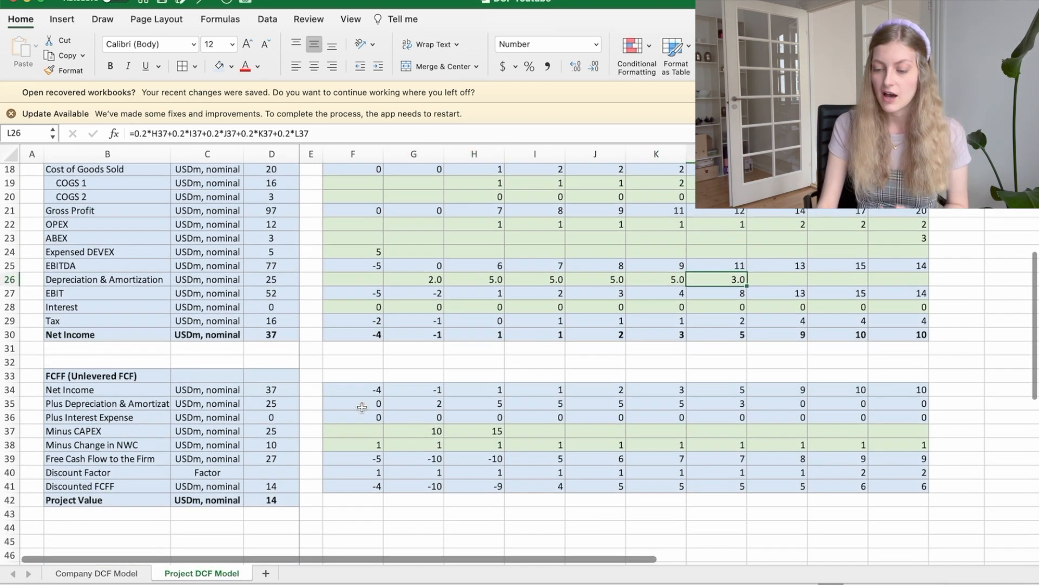
{"action": "left_click", "coordinate": [421, 428]}
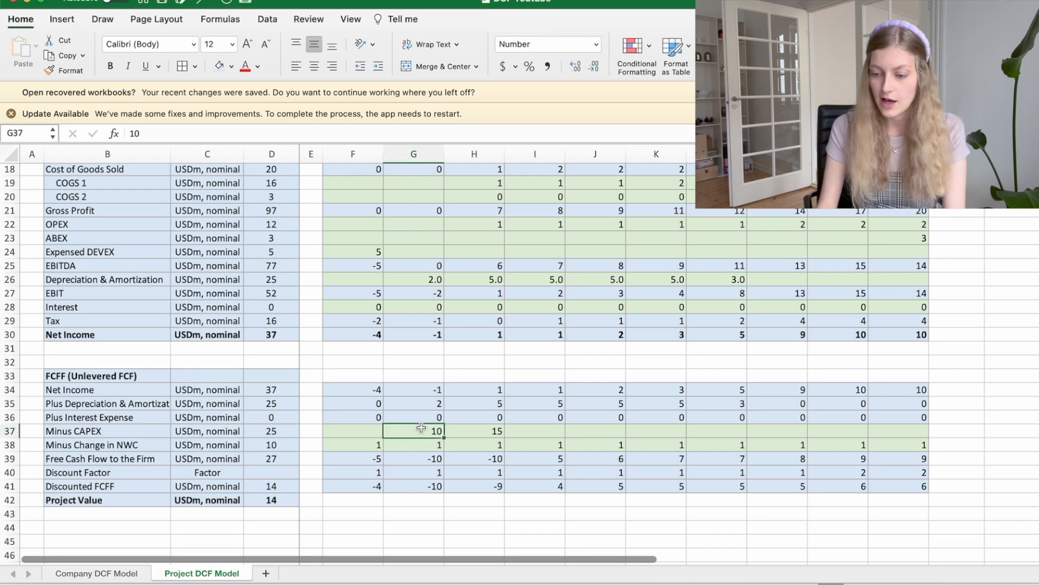
{"action": "key", "text": "Right"}
{"action": "scroll", "coordinate": [421, 428], "scroll_direction": "up", "scroll_amount": 4}
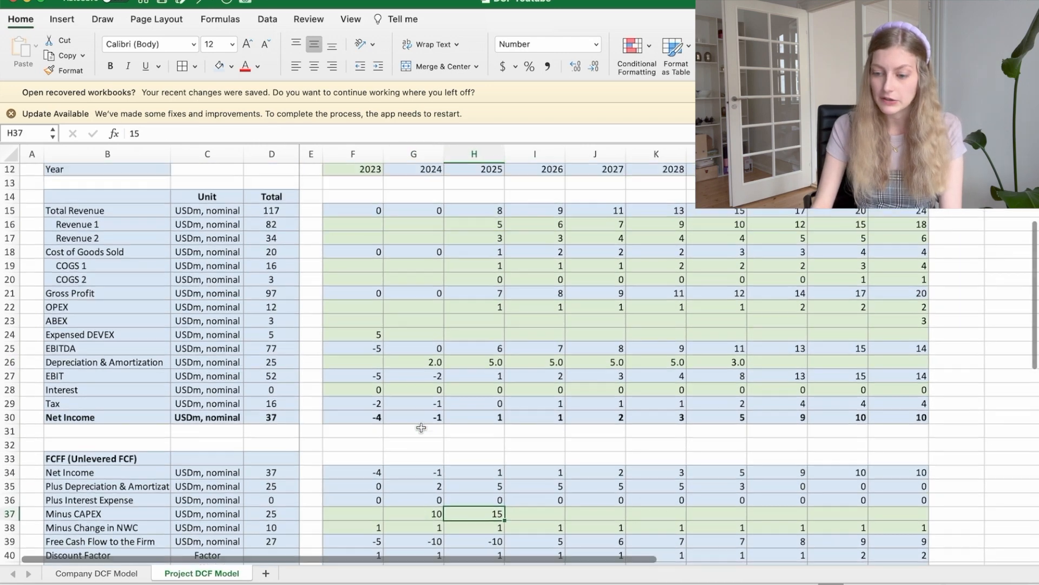
{"action": "scroll", "coordinate": [421, 427], "scroll_direction": "up", "scroll_amount": 2}
{"action": "scroll", "coordinate": [494, 275], "scroll_direction": "up", "scroll_amount": 2}
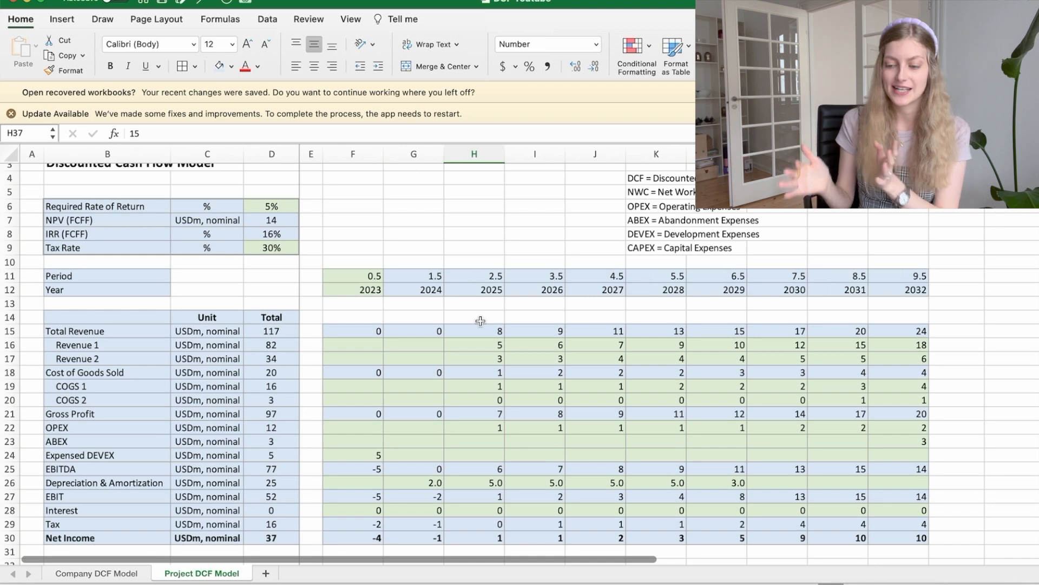
Step: Step through the Revenue 1 row from 2025 to 2032 to examine its yearly growth formulas
{"action": "left_click", "coordinate": [486, 343]}
{"action": "key", "text": "Right"}
{"action": "key", "text": "Right"}
{"action": "key", "text": "Right"}
{"action": "key", "text": "Right"}
{"action": "key", "text": "Right"}
{"action": "key", "text": "Right"}
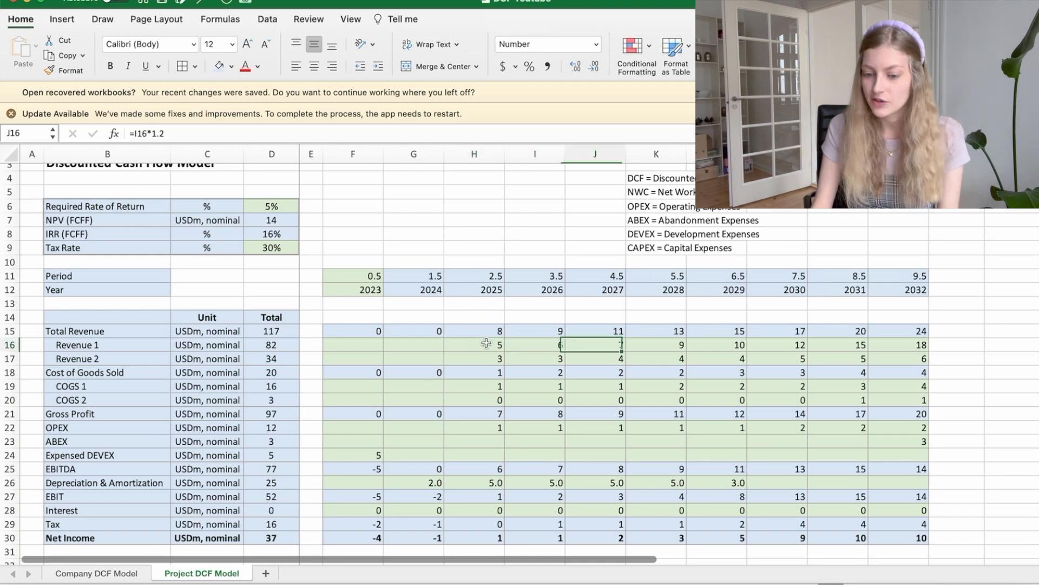
{"action": "key", "text": "Right"}
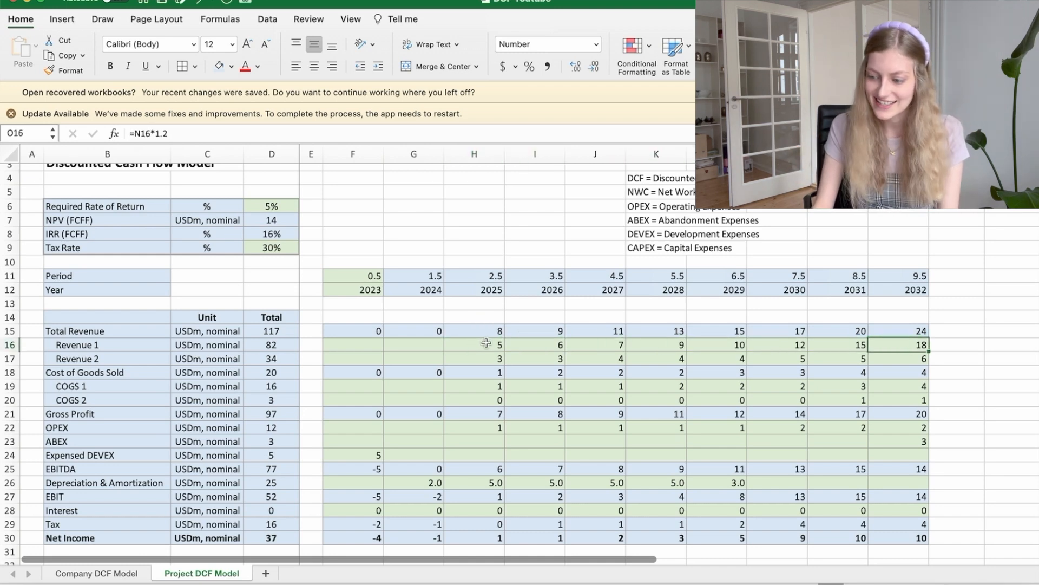
Step: Step through the OPEX row from 2025 onward to examine how its formulas depend on Total Revenue
{"action": "left_click", "coordinate": [487, 439]}
{"action": "key", "text": "Up"}
{"action": "key", "text": "Right"}
{"action": "key", "text": "Right"}
{"action": "key", "text": "Right"}
{"action": "key", "text": "Right"}
{"action": "key", "text": "Right"}
{"action": "key", "text": "Right"}
{"action": "key", "text": "Right"}
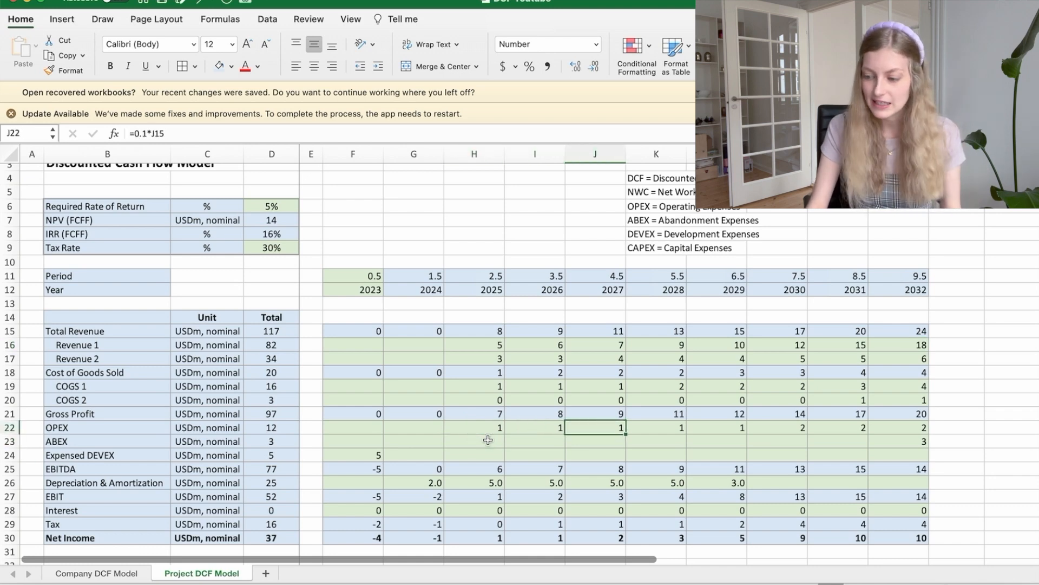
Step: Check the ABEX input for 2032 and view the income lines beneath it
{"action": "key", "text": "Down"}
{"action": "scroll", "coordinate": [487, 440], "scroll_direction": "down", "scroll_amount": 1}
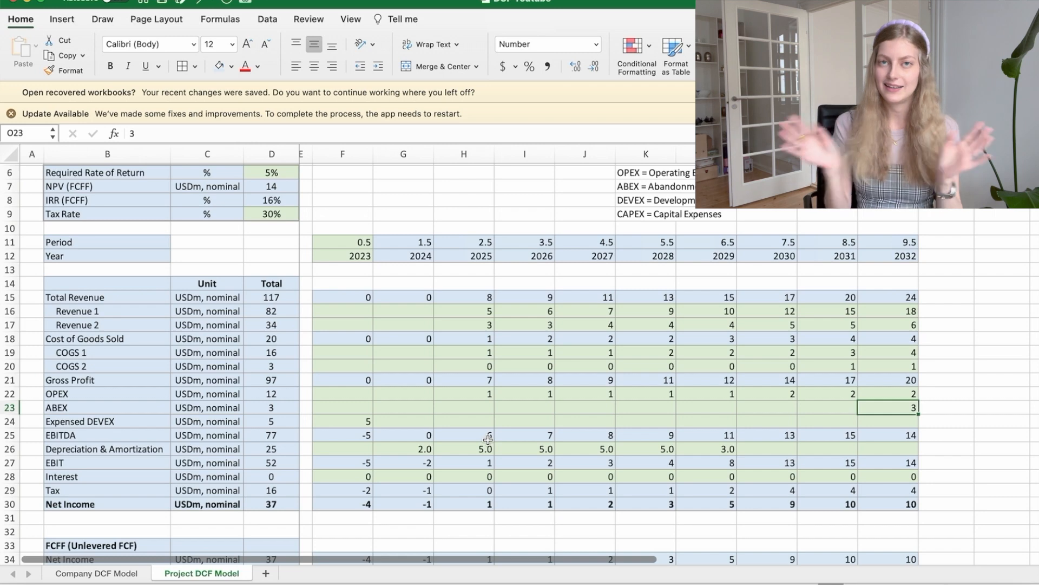
{"action": "scroll", "coordinate": [488, 440], "scroll_direction": "down", "scroll_amount": 2}
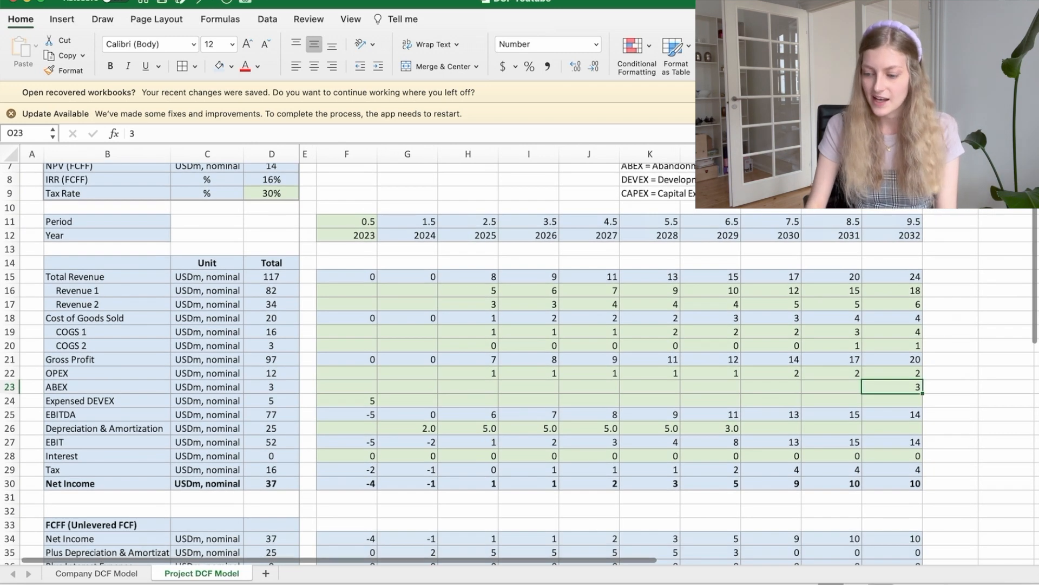